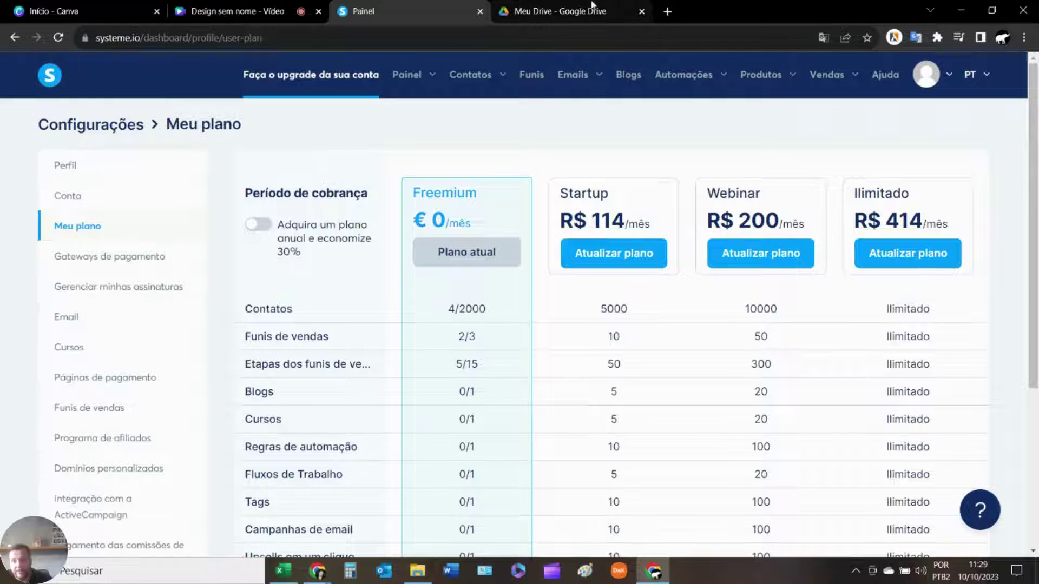
# Switch to Google Drive and create a new folder named "parei de fumar" in Meu Drive.
pyautogui.click(563, 13)
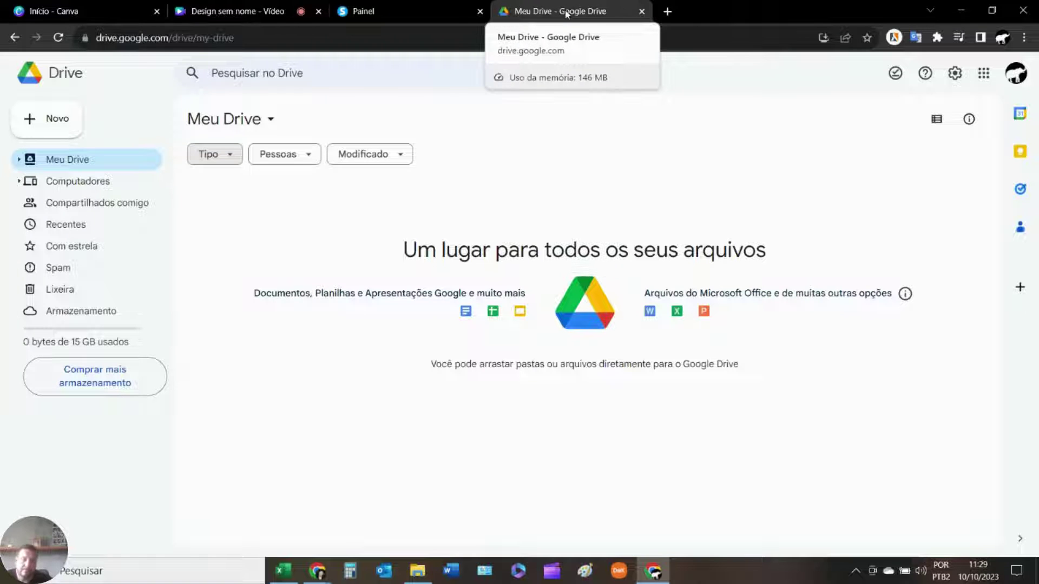
pyautogui.click(55, 135)
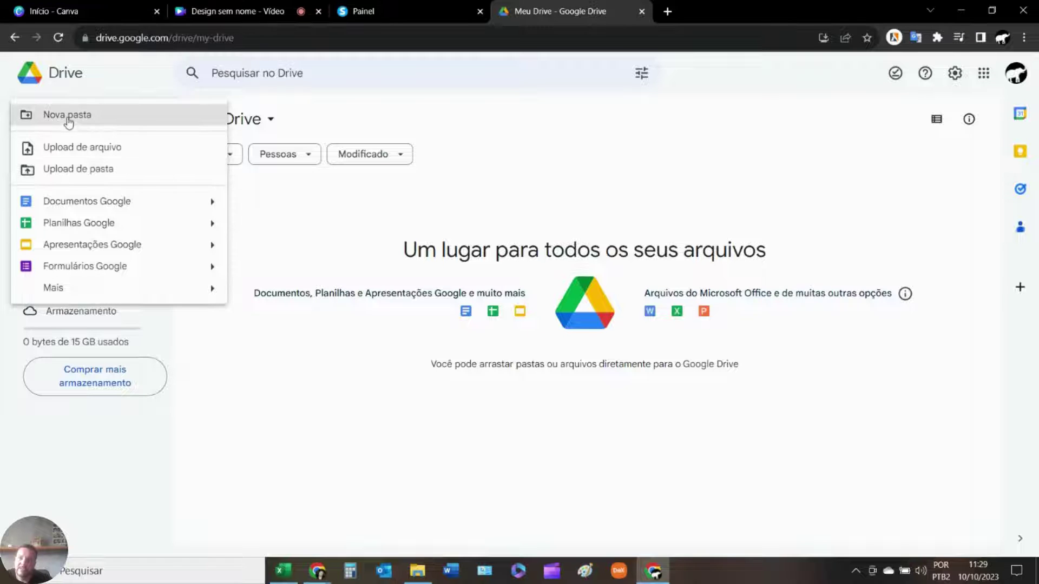
pyautogui.click(68, 115)
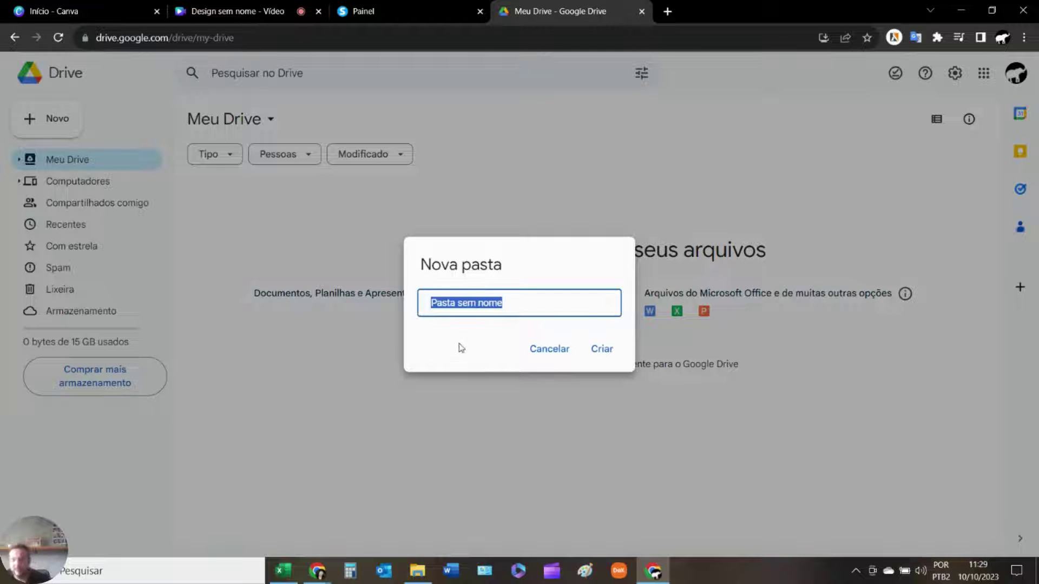
pyautogui.write('parej')
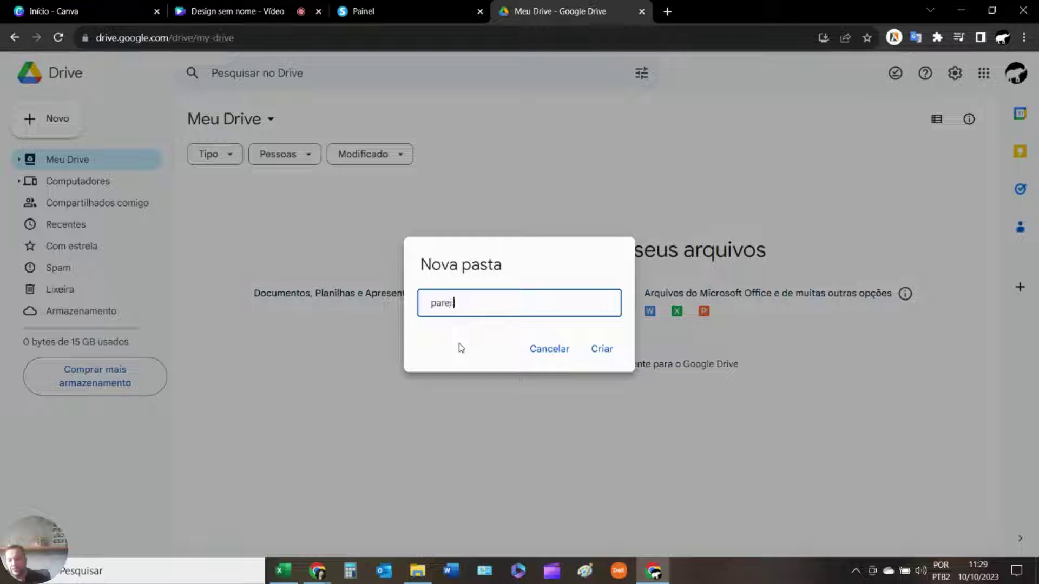
pyautogui.write(' de fumar')
pyautogui.click(607, 351)
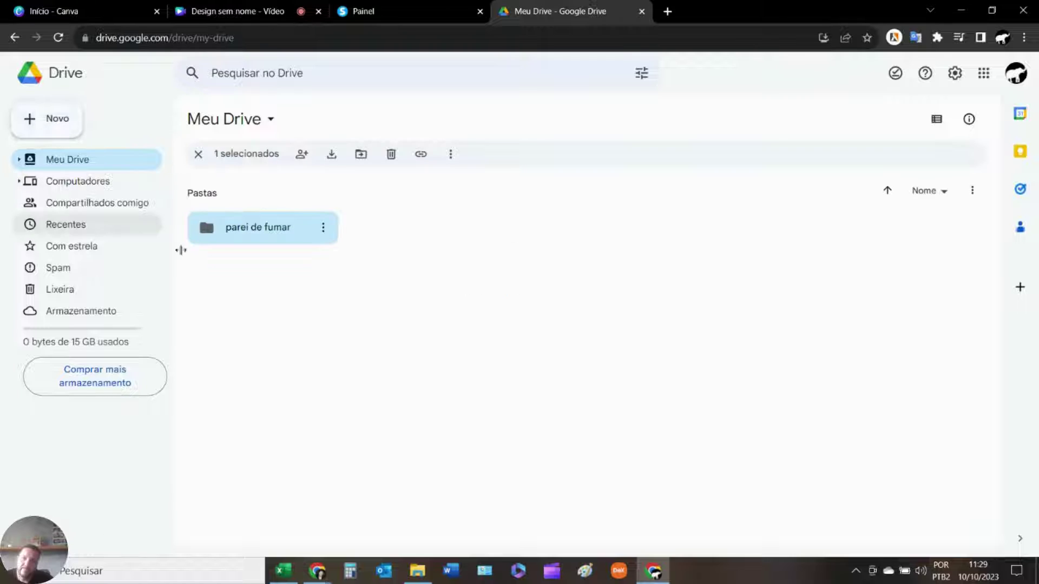
# Upload the file "Parei de Fumar - livro" from Downloads into the "parei de fumar" folder.
pyautogui.doubleClick(257, 226)
pyautogui.click(58, 115)
pyautogui.click(87, 152)
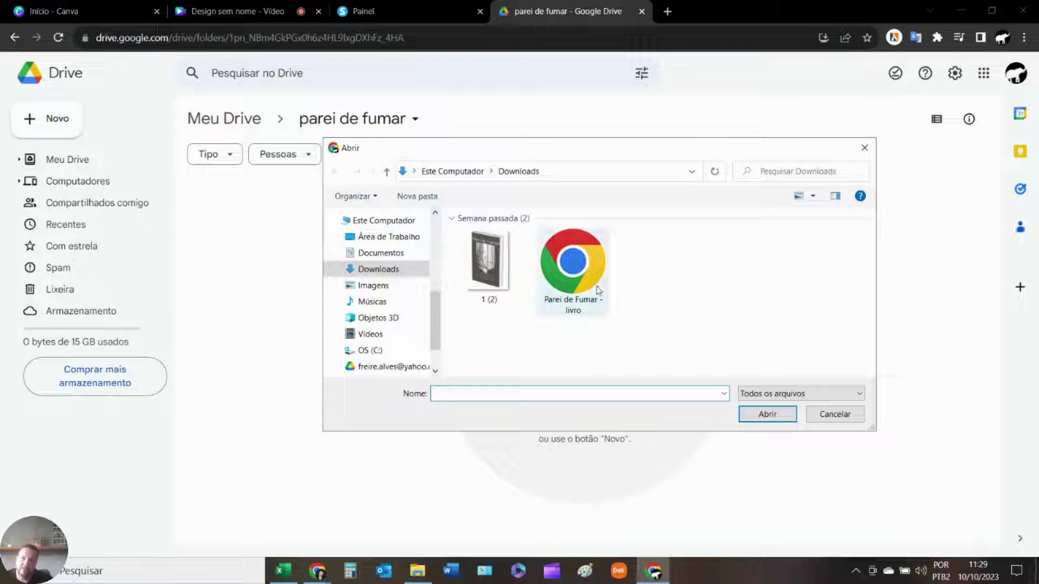
pyautogui.click(590, 265)
pyautogui.click(776, 413)
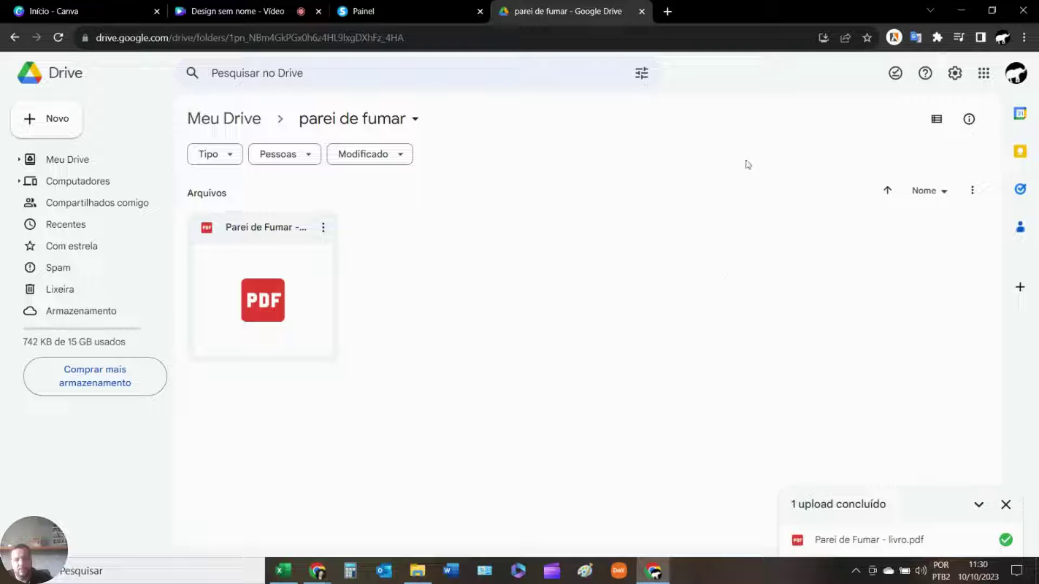
# Switch to systeme.io and create a contact tag named "Parei de fumar".
pyautogui.click(418, 10)
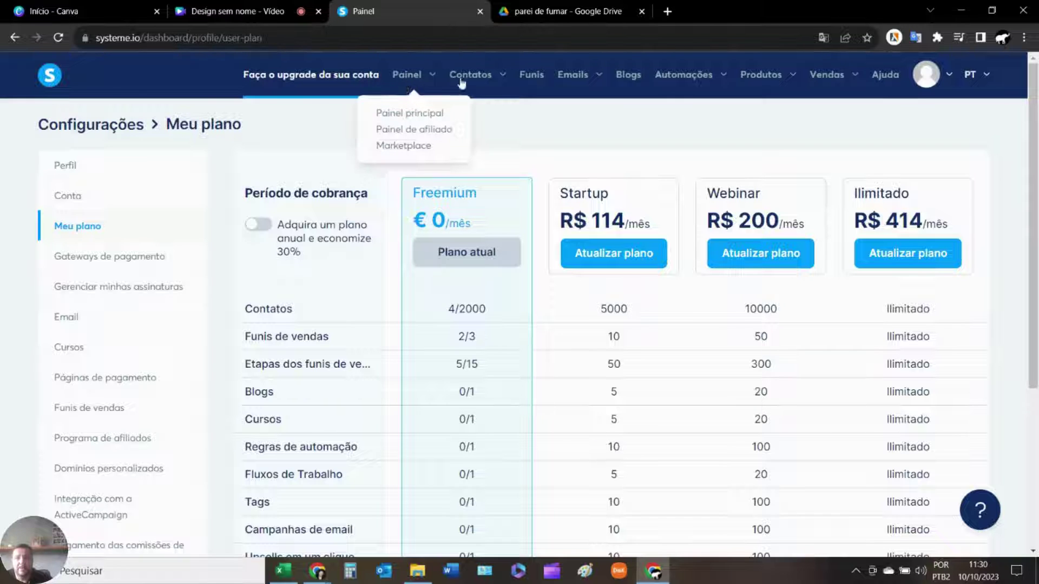
pyautogui.moveTo(479, 82)
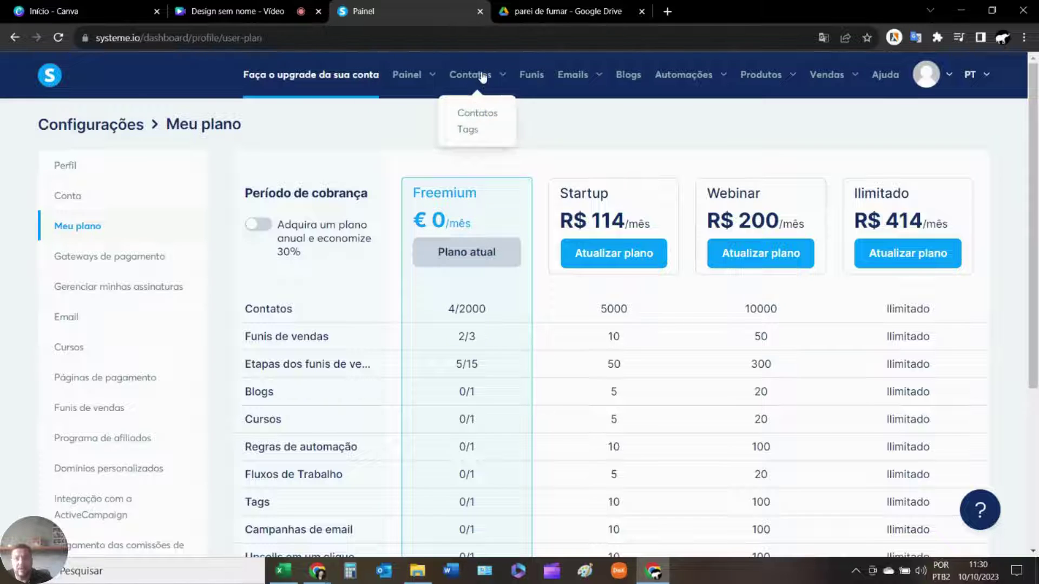
pyautogui.click(467, 133)
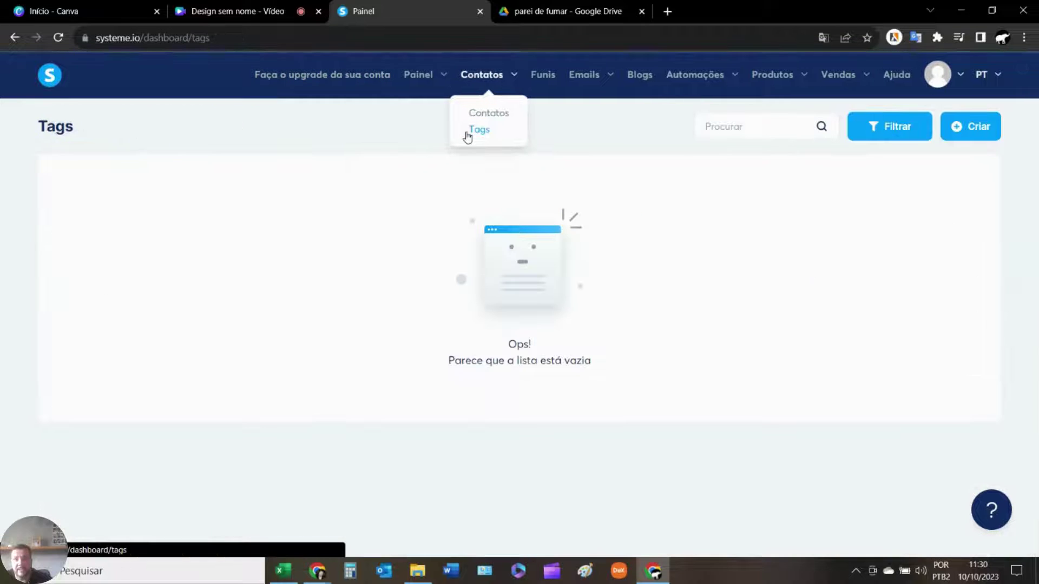
pyautogui.click(978, 132)
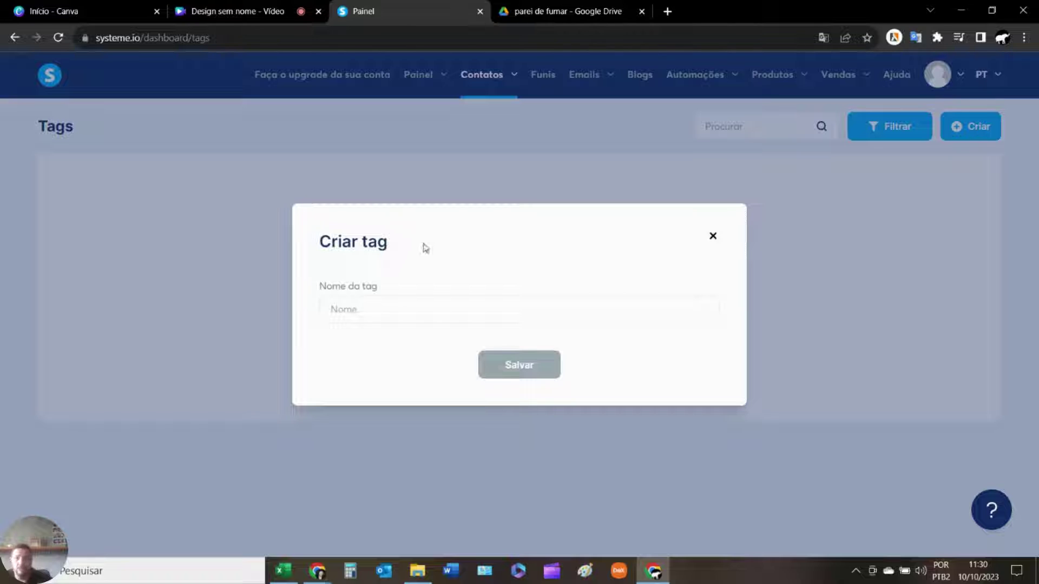
pyautogui.click(397, 312)
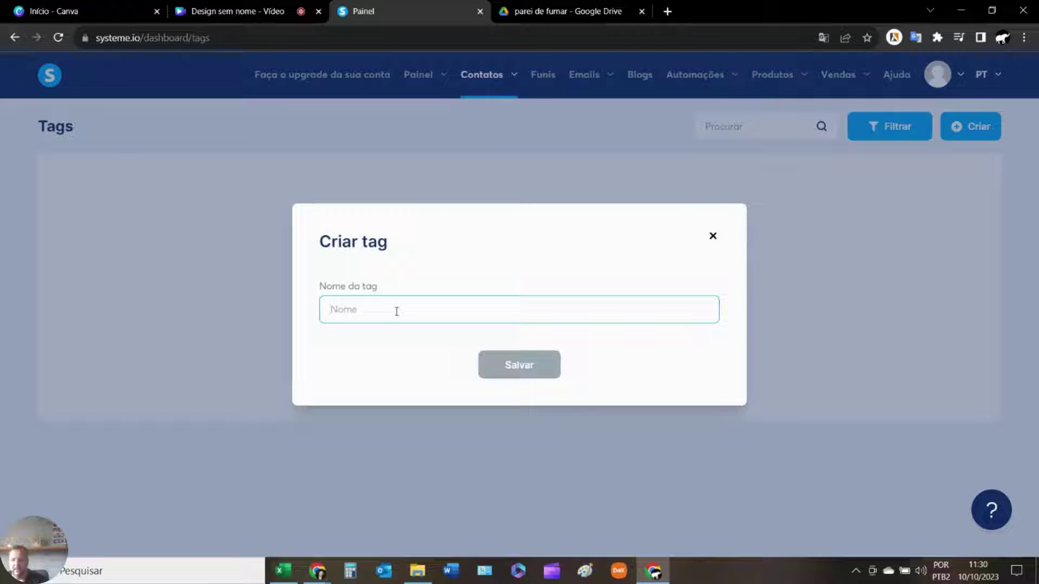
pyautogui.write('Parei de fumar')
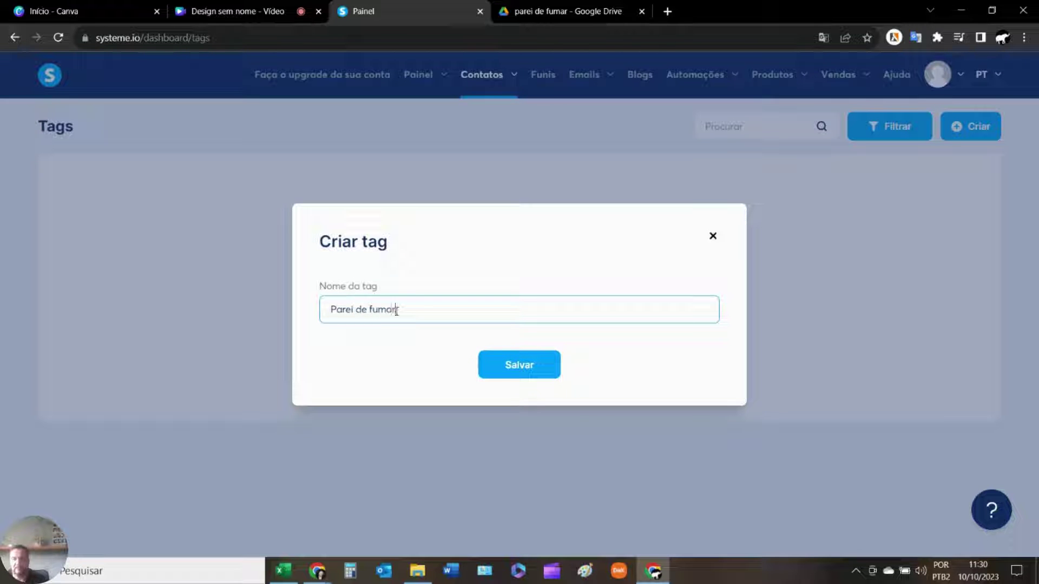
pyautogui.click(541, 374)
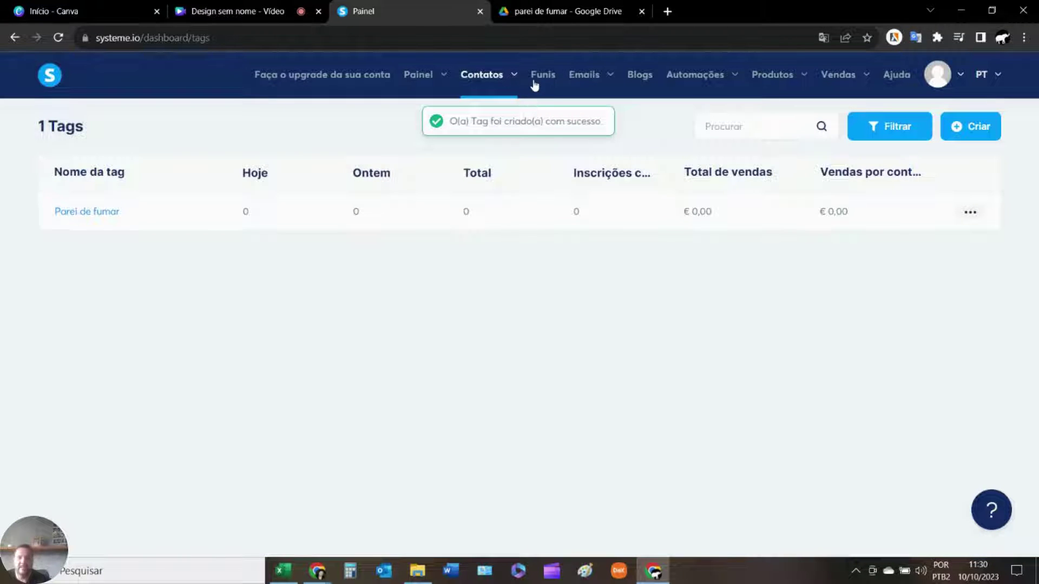
# Create a funnel named "Parei de fumar" with the goal Vender, keeping Real brasileiro as the currency.
pyautogui.click(543, 76)
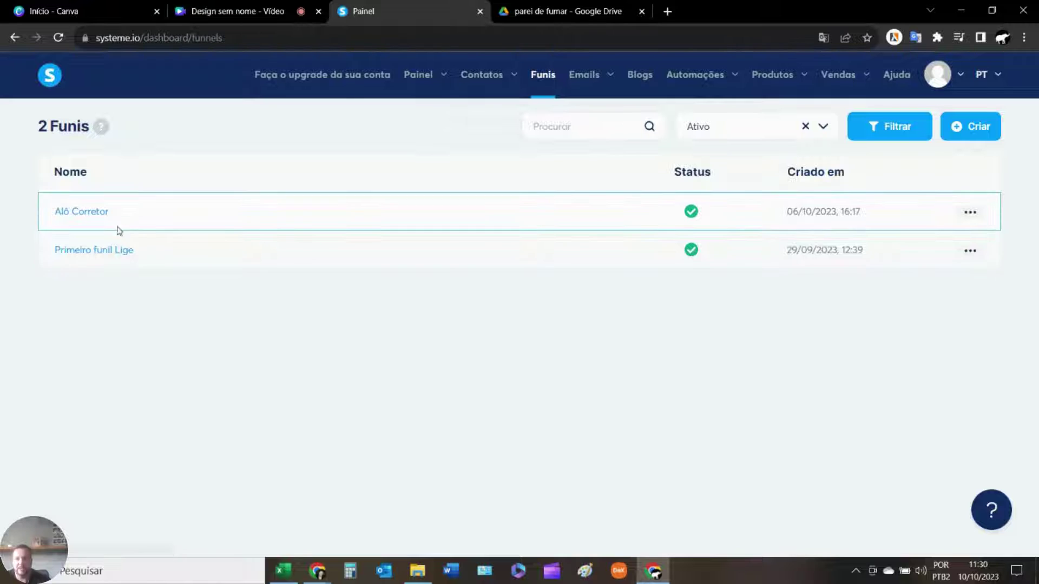
pyautogui.click(979, 130)
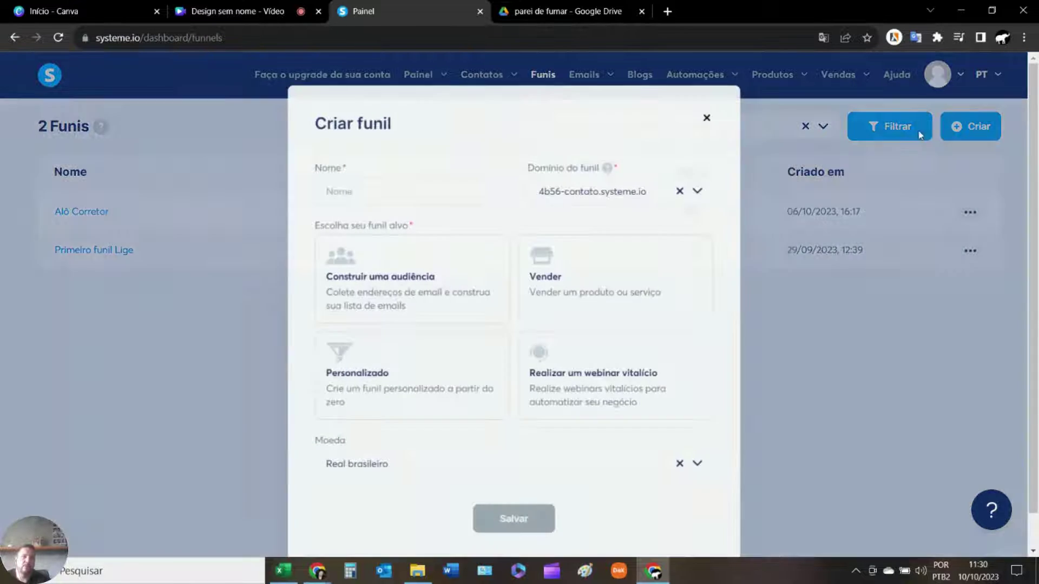
pyautogui.click(381, 193)
pyautogui.write('Parei de fumar')
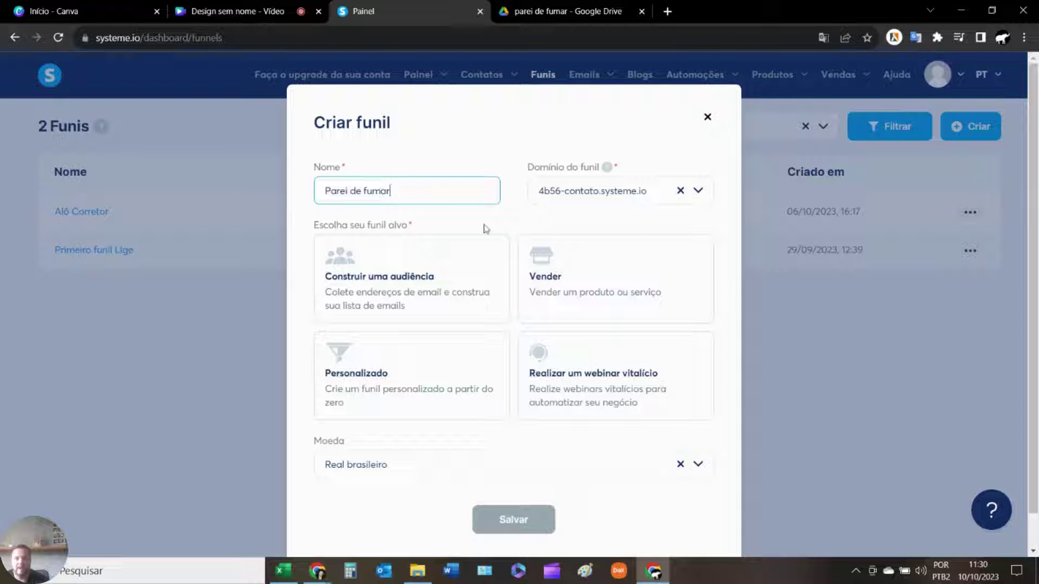
pyautogui.click(590, 288)
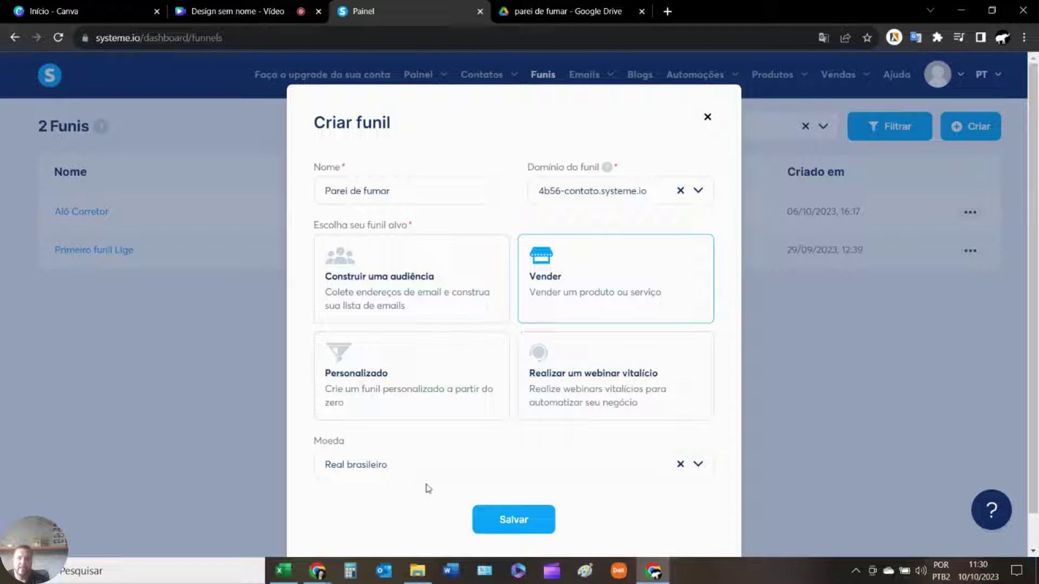
pyautogui.click(514, 520)
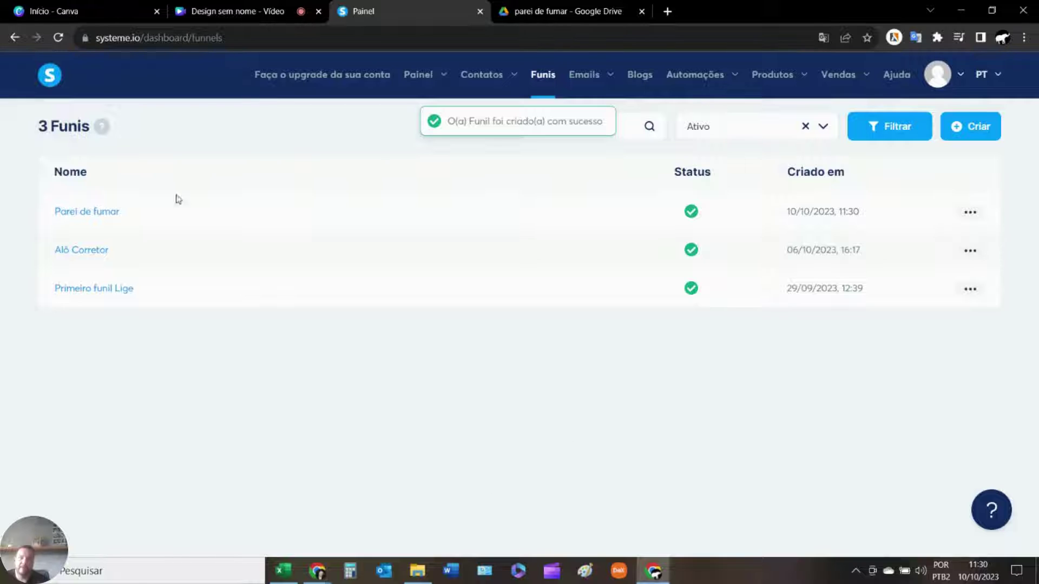
# Add a step named "Página do produto - parei de fumar" of type Página de vendas to the Parei de fumar funnel.
pyautogui.click(82, 215)
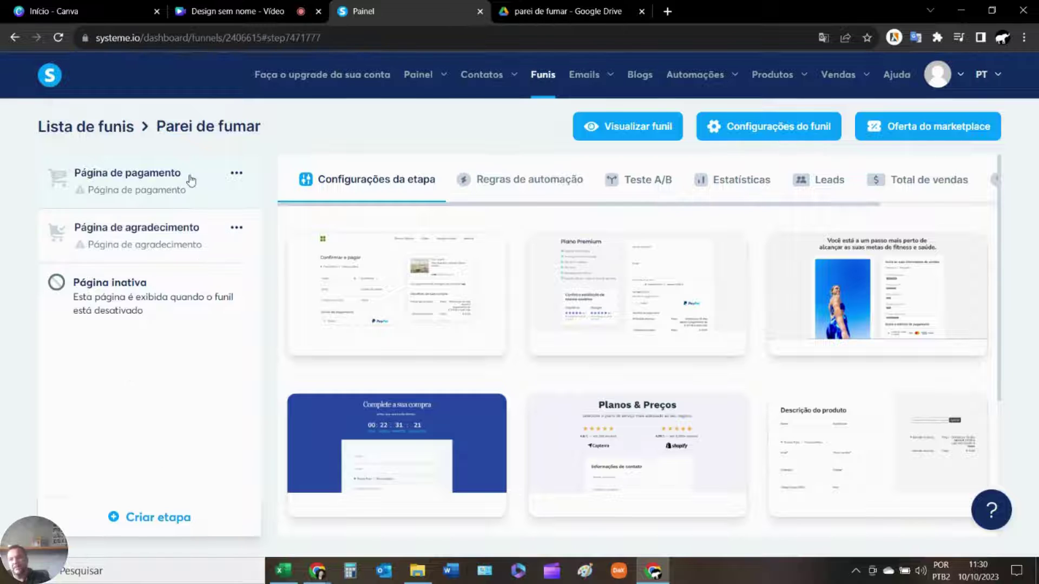
pyautogui.click(139, 525)
pyautogui.click(334, 286)
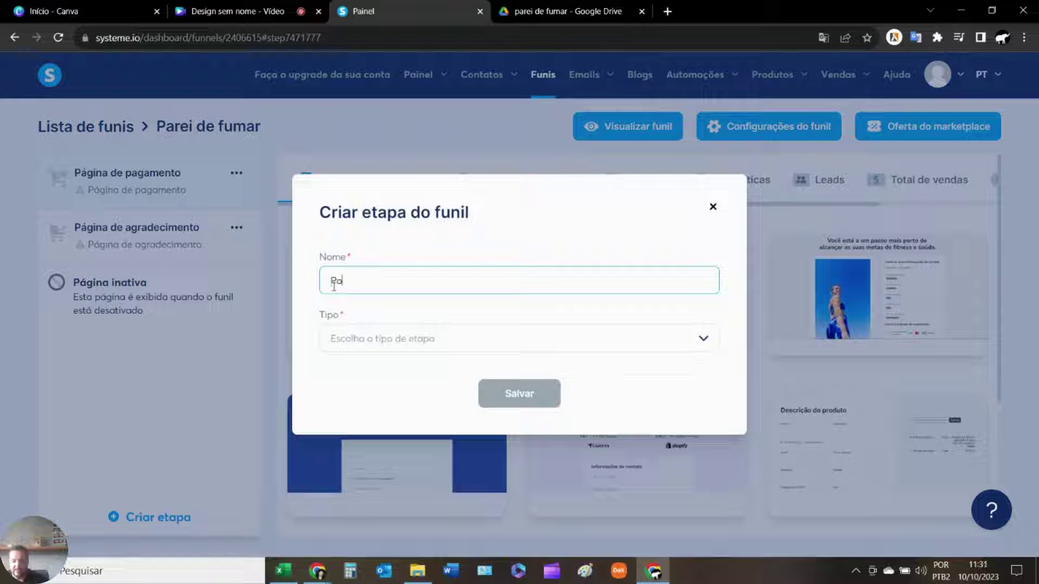
pyautogui.write('Pa')
pyautogui.press('BackSpace')
pyautogui.press('BackSpace')
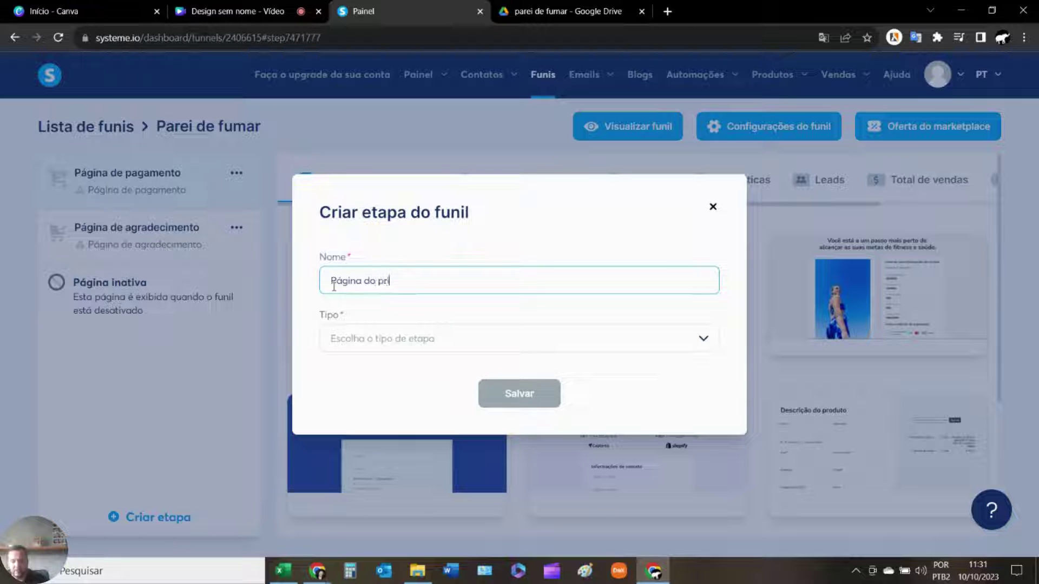
pyautogui.write('o produto - par')
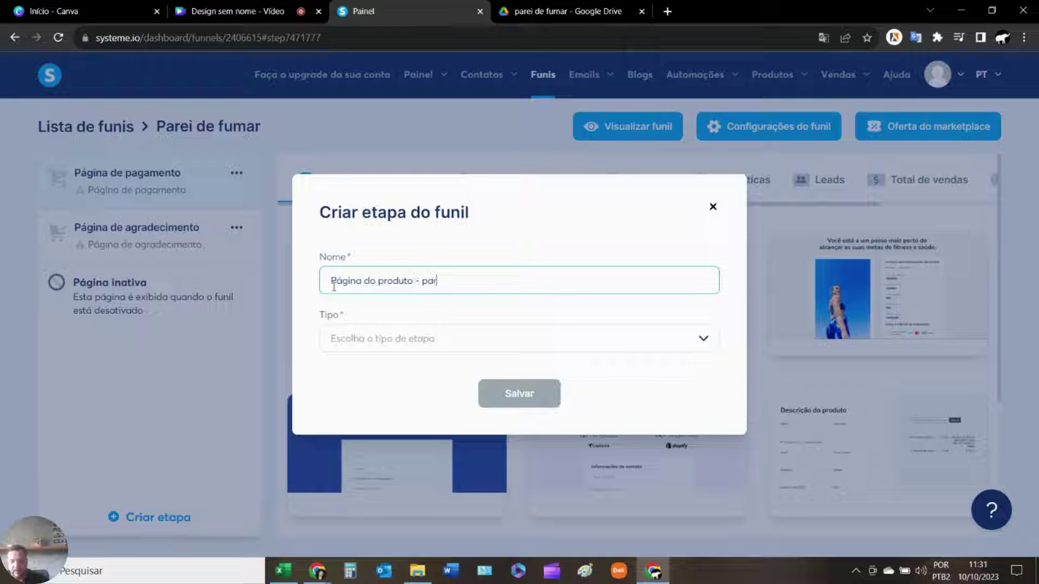
pyautogui.write('ei de fumar')
pyautogui.click(445, 344)
pyautogui.scroll(-3, 385, 444)
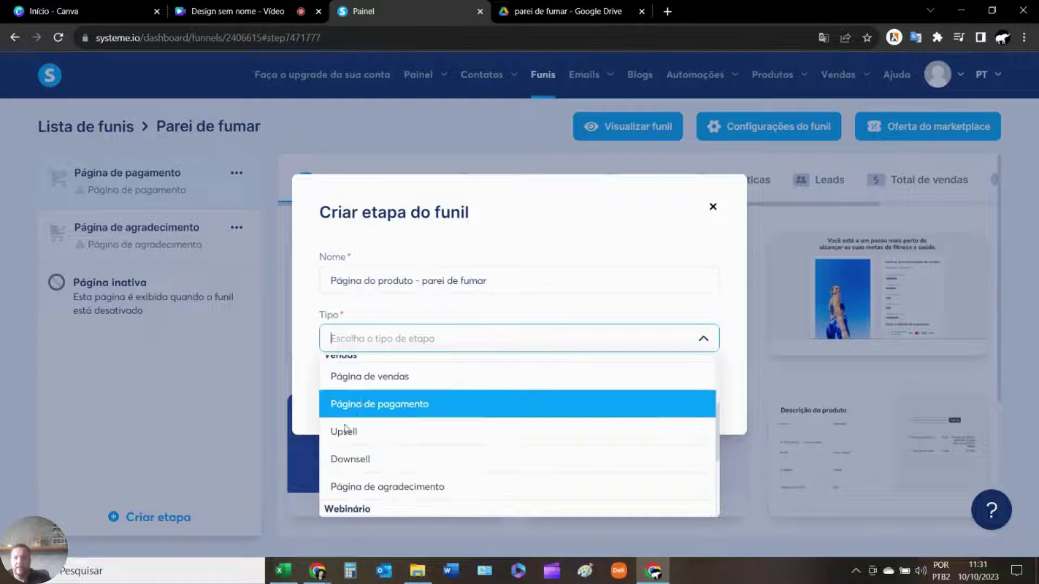
pyautogui.click(379, 377)
pyautogui.click(530, 399)
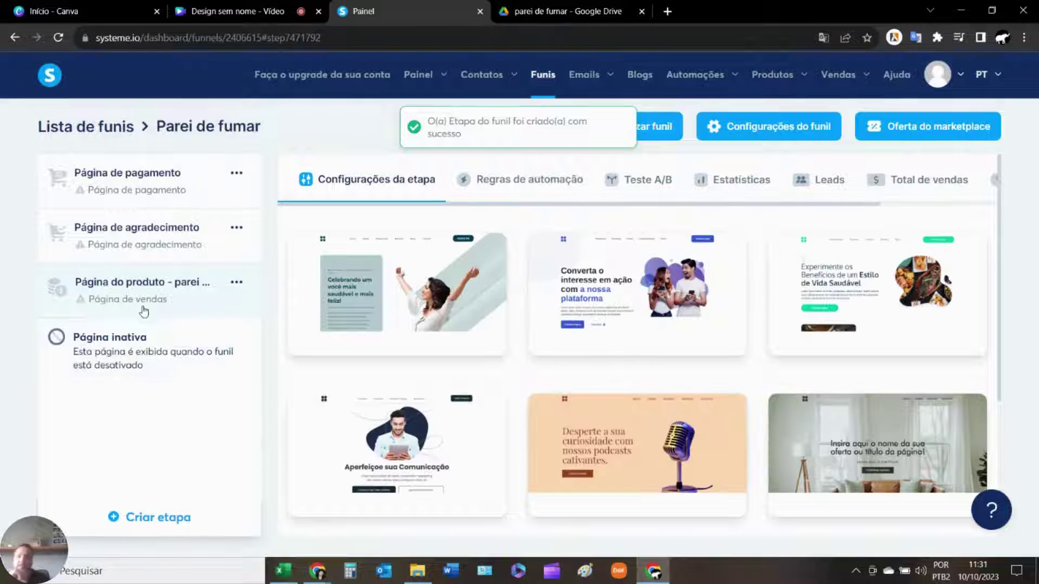
# Move the product page to the first place among the funnel steps and apply the "Celebrando um você mais saudável e mais feliz!" template.
pyautogui.moveTo(107, 286); pyautogui.dragTo(147, 178)
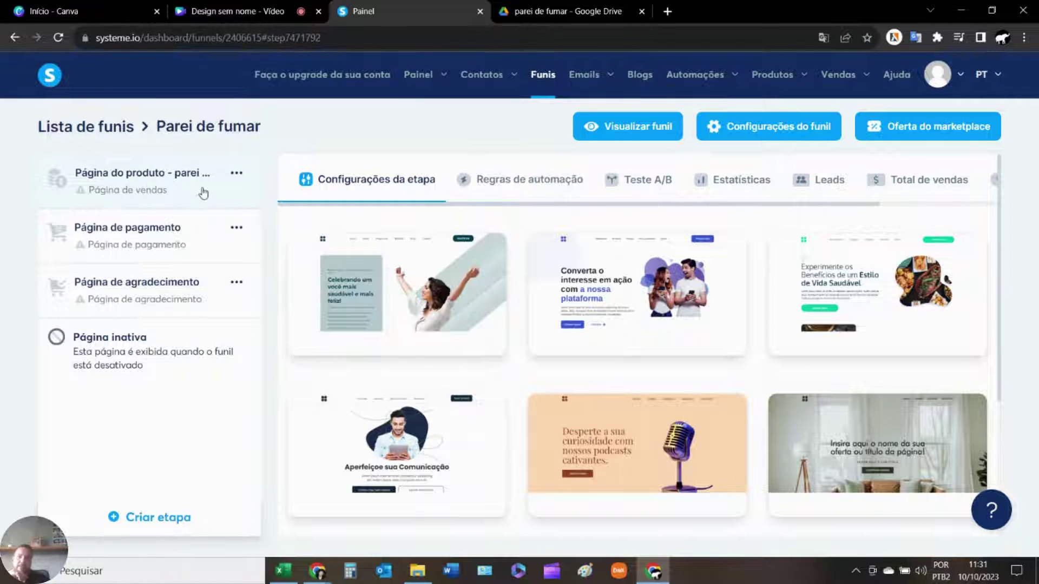
pyautogui.click(326, 296)
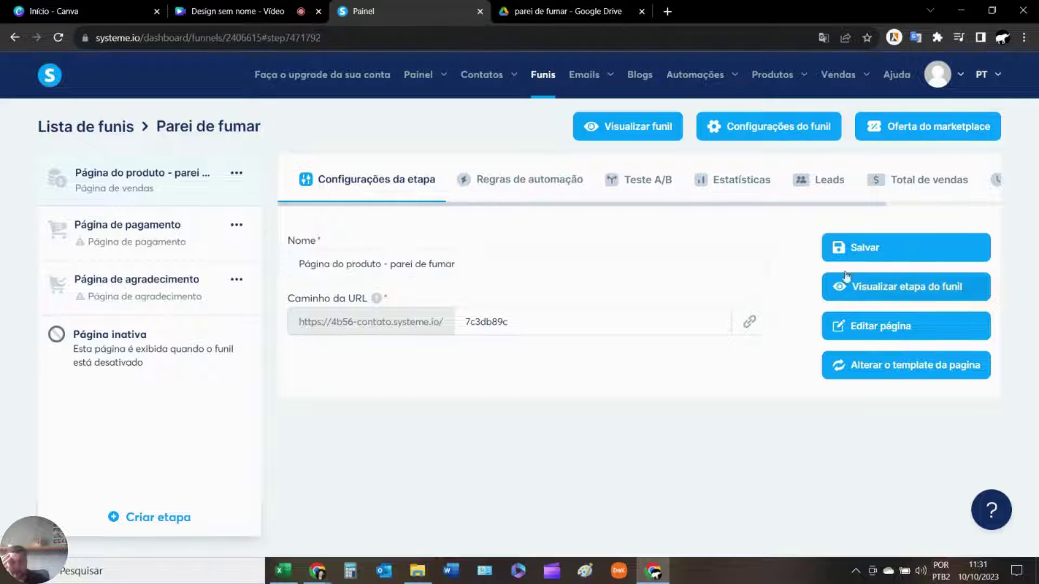
# Open the product page for editing and set the COMECE AGORA button's click action to "URL da próxima etapa".
pyautogui.click(894, 328)
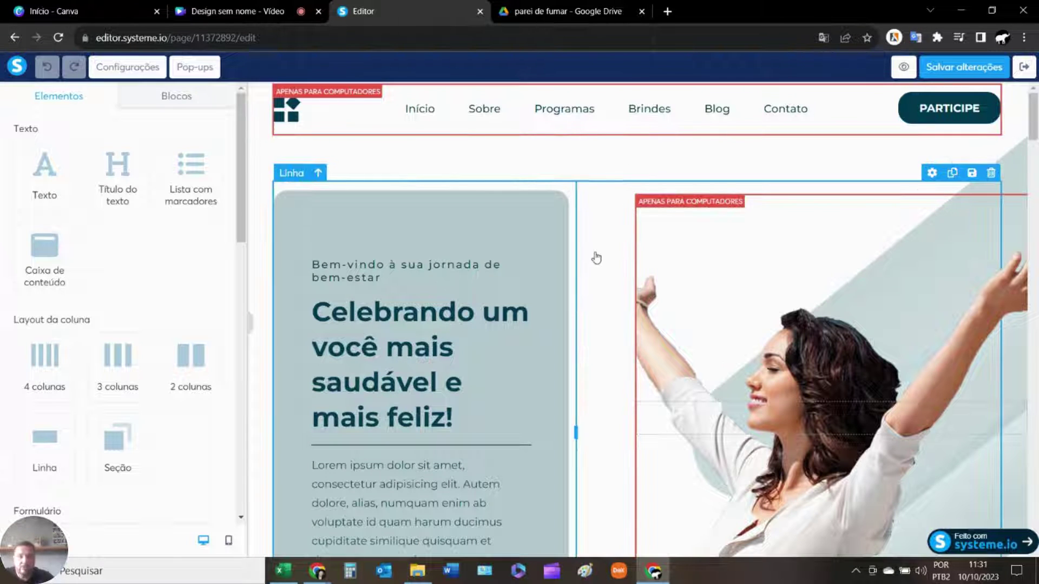
pyautogui.scroll(-5, 597, 257)
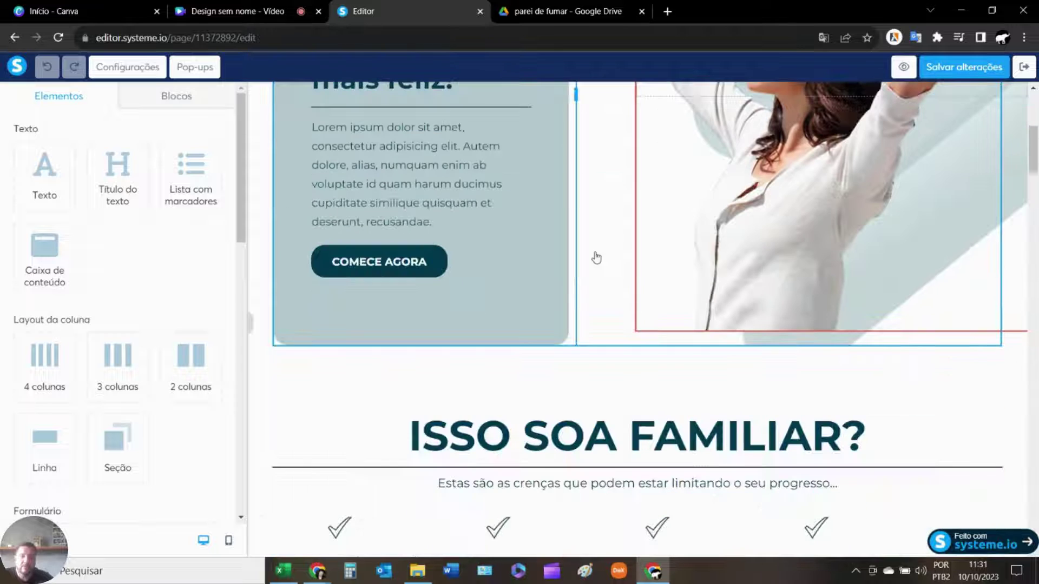
pyautogui.click(387, 267)
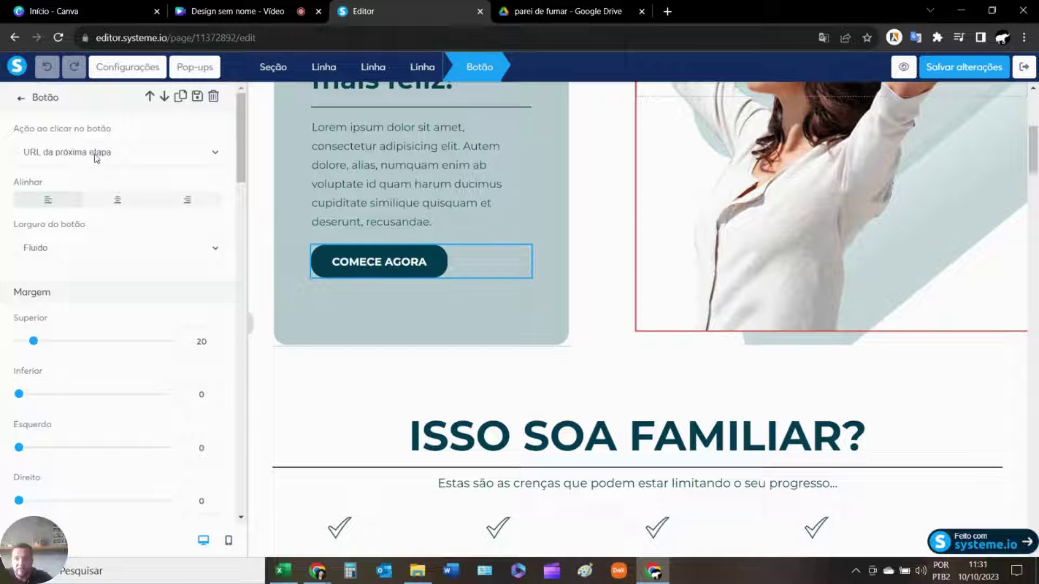
pyautogui.click(198, 153)
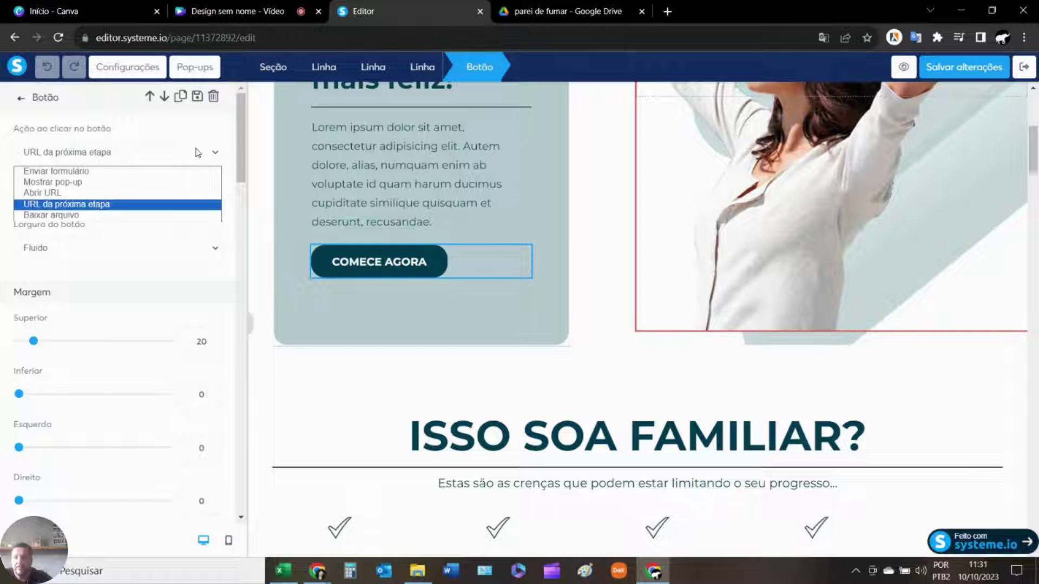
pyautogui.click(103, 206)
pyautogui.click(329, 389)
# Set the click action of the "VOCÊ ME CONVENCEU! VAMOS FAZER ISSO!" button to "URL da próxima etapa".
pyautogui.scroll(-5, 569, 323)
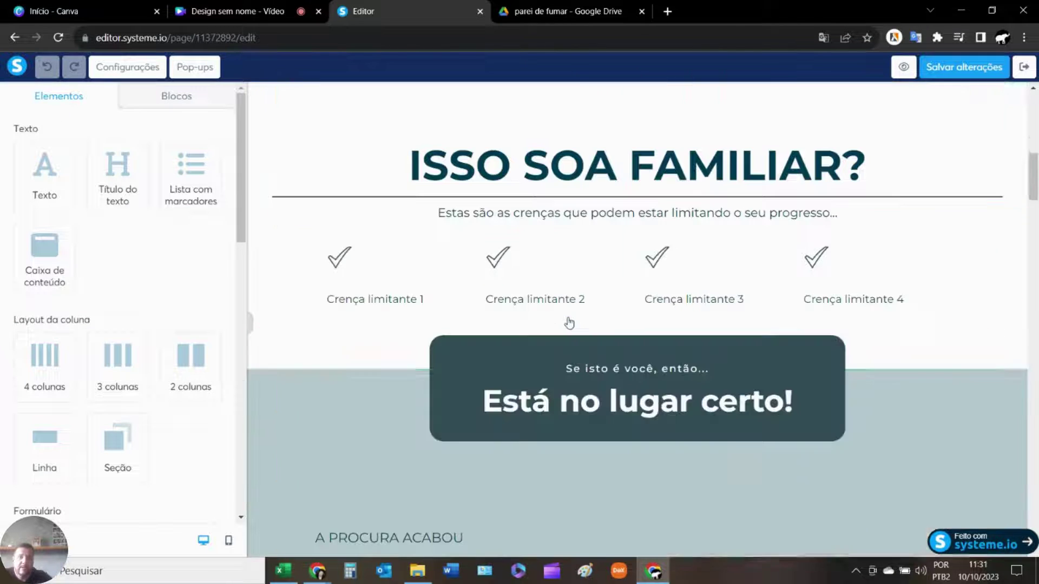
pyautogui.scroll(-7, 569, 323)
pyautogui.scroll(6, 569, 323)
pyautogui.scroll(-17, 570, 323)
pyautogui.scroll(7, 570, 323)
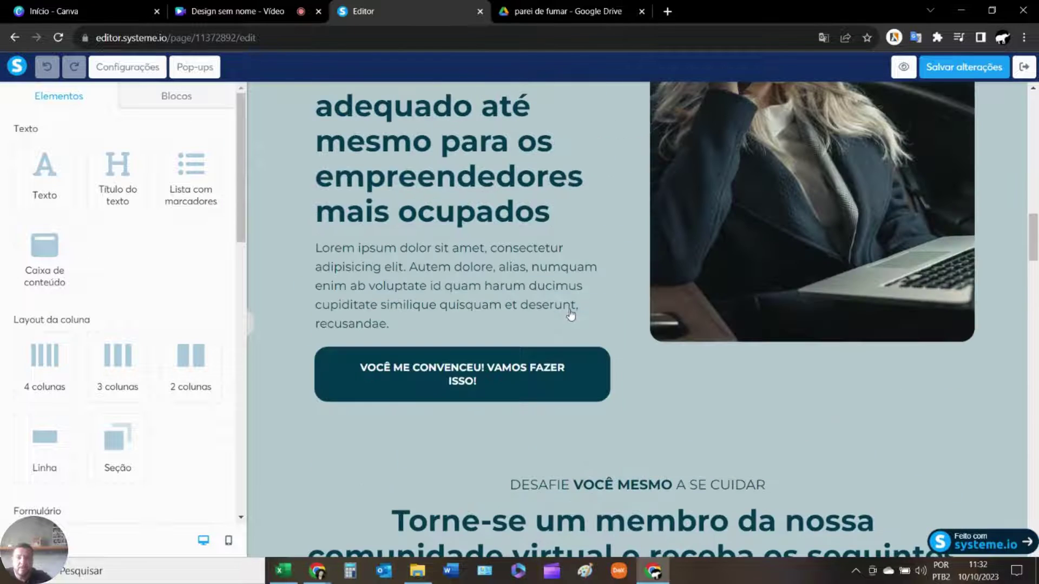
pyautogui.click(463, 378)
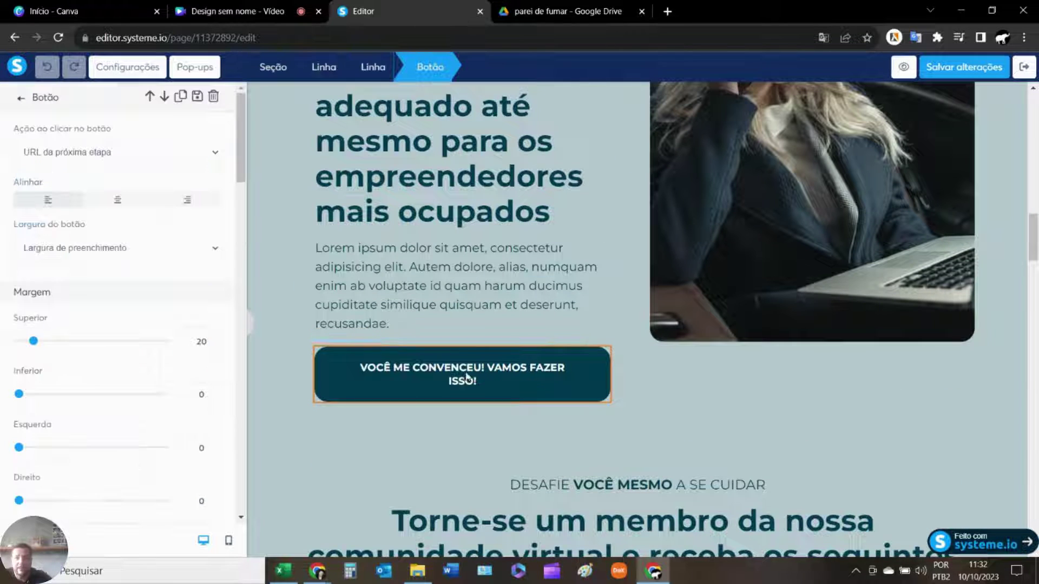
pyautogui.click(208, 157)
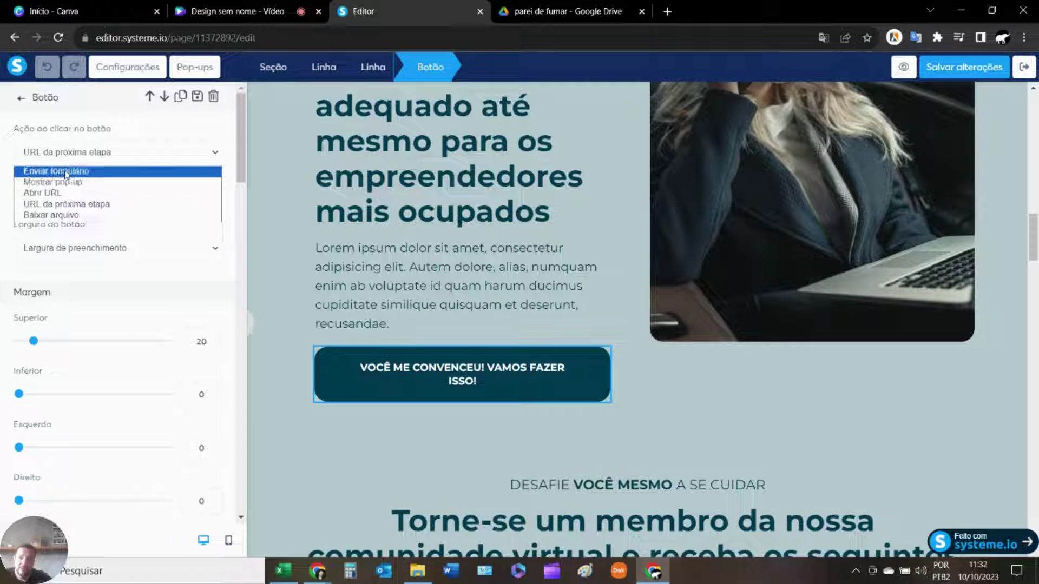
pyautogui.click(76, 204)
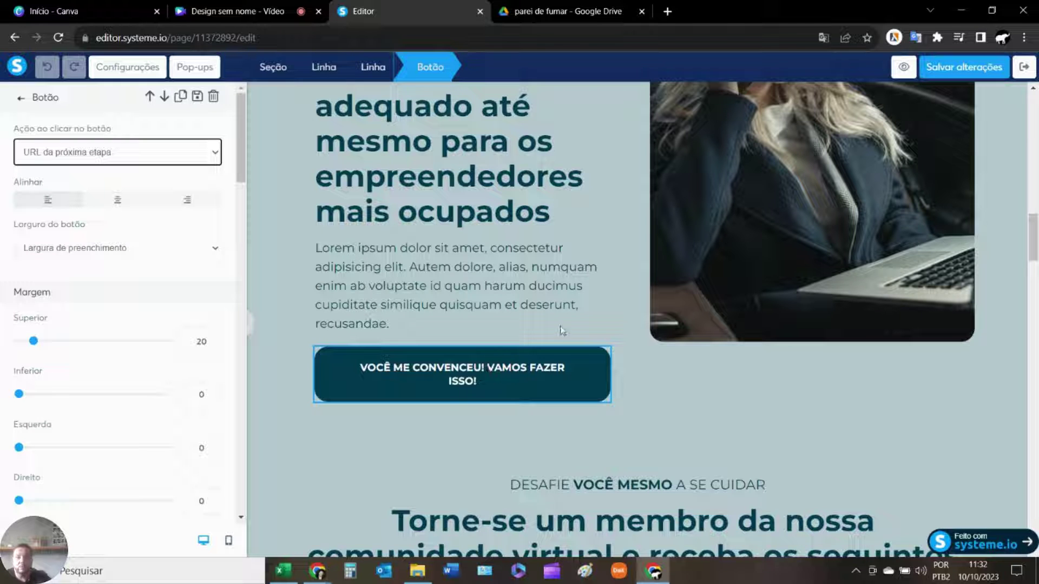
pyautogui.click(720, 386)
# Review the remaining sections of the product page, from the benefits and offers through the testimonials to the footer.
pyautogui.scroll(-12, 677, 378)
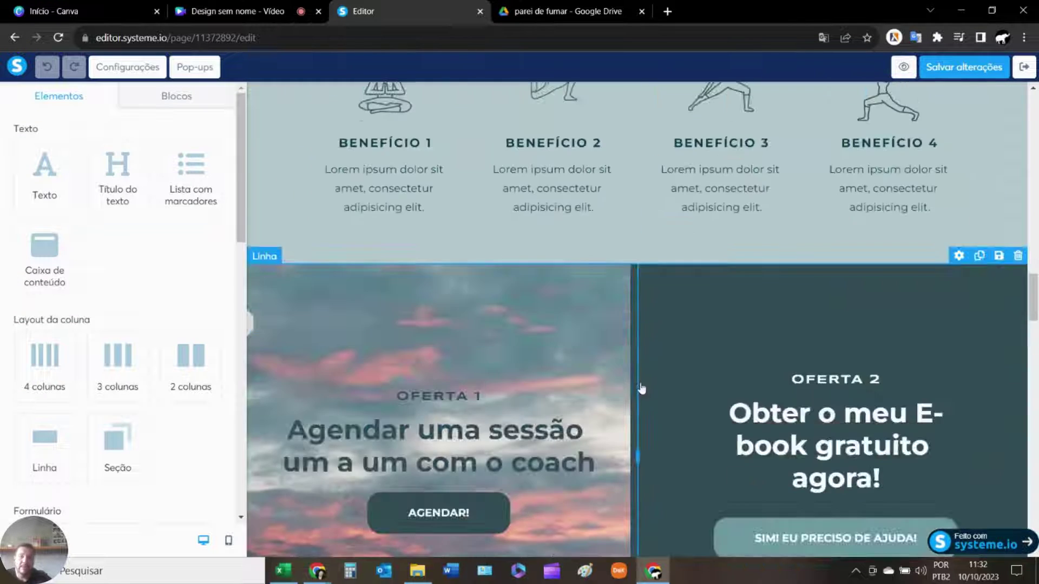
pyautogui.scroll(-10, 641, 379)
pyautogui.scroll(15, 640, 375)
pyautogui.scroll(-14, 640, 363)
pyautogui.scroll(-6, 640, 358)
pyautogui.scroll(12, 642, 352)
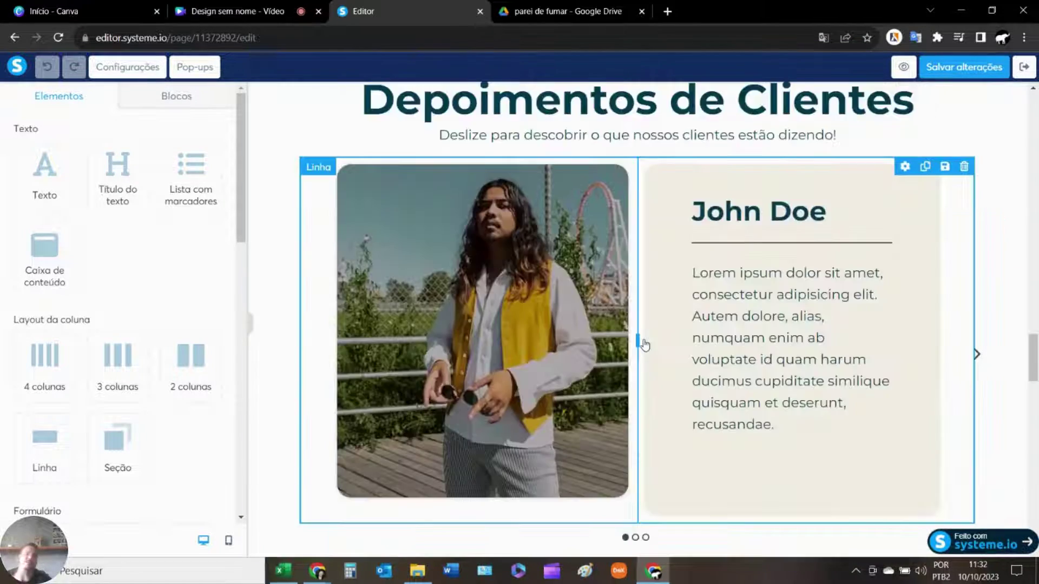
pyautogui.scroll(9, 644, 344)
pyautogui.scroll(-12, 699, 336)
pyautogui.scroll(-8, 693, 343)
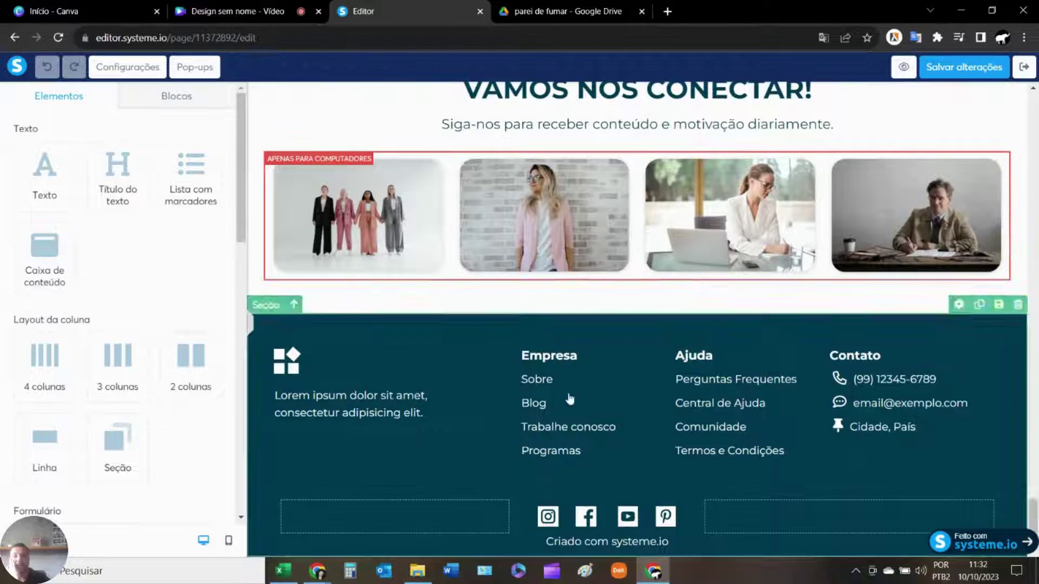
# Save the product page, exit its editor, and apply the fitness and health goals template to the Página de pagamento step.
pyautogui.click(968, 71)
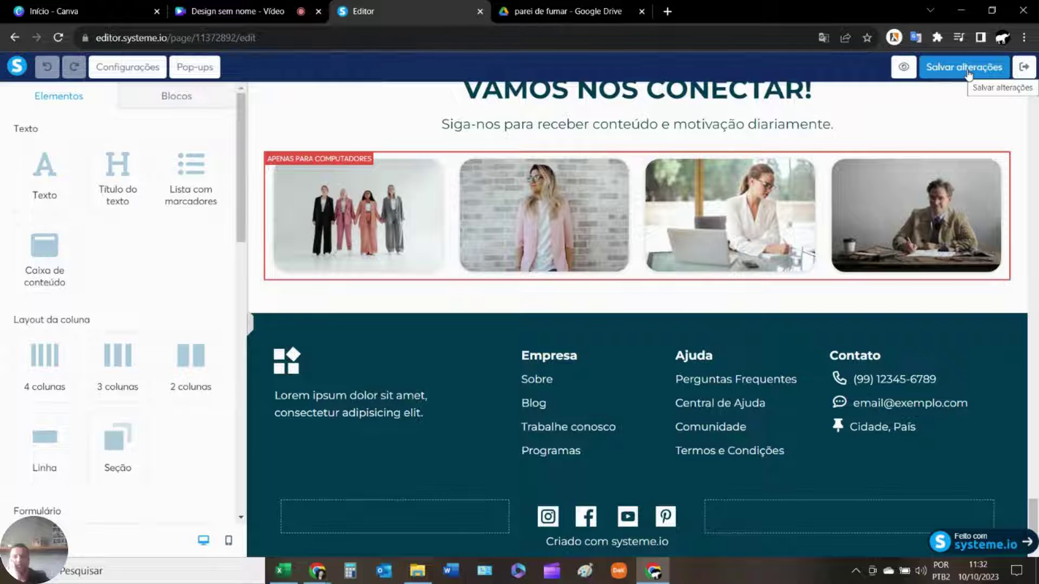
pyautogui.click(1024, 67)
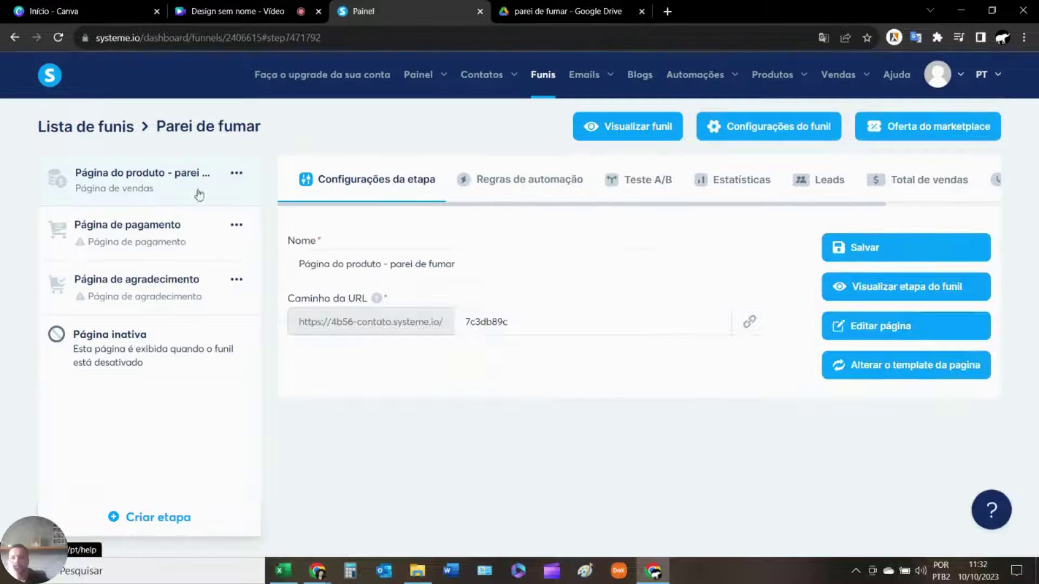
pyautogui.click(137, 234)
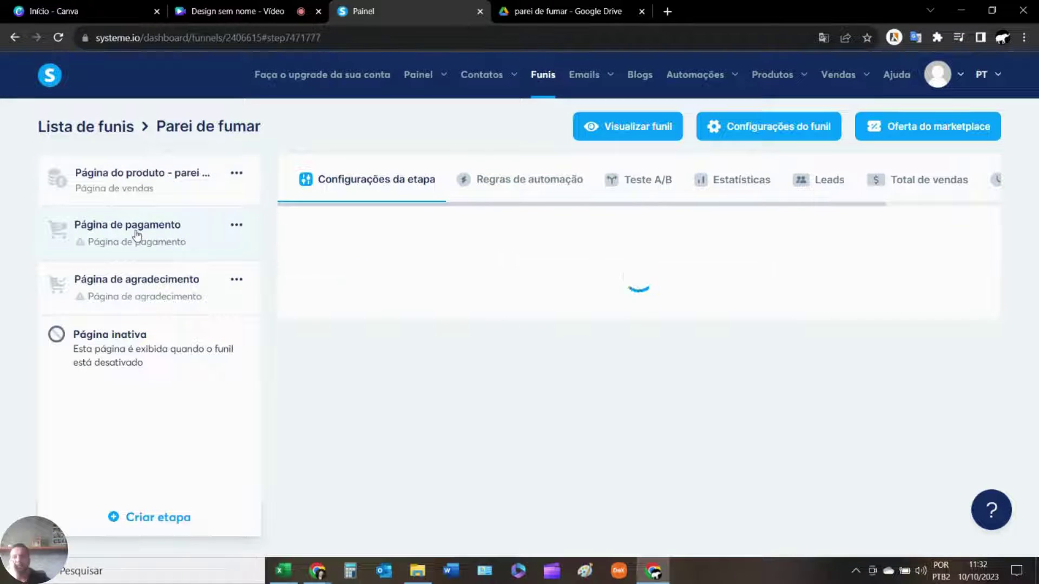
pyautogui.moveTo(747, 317)
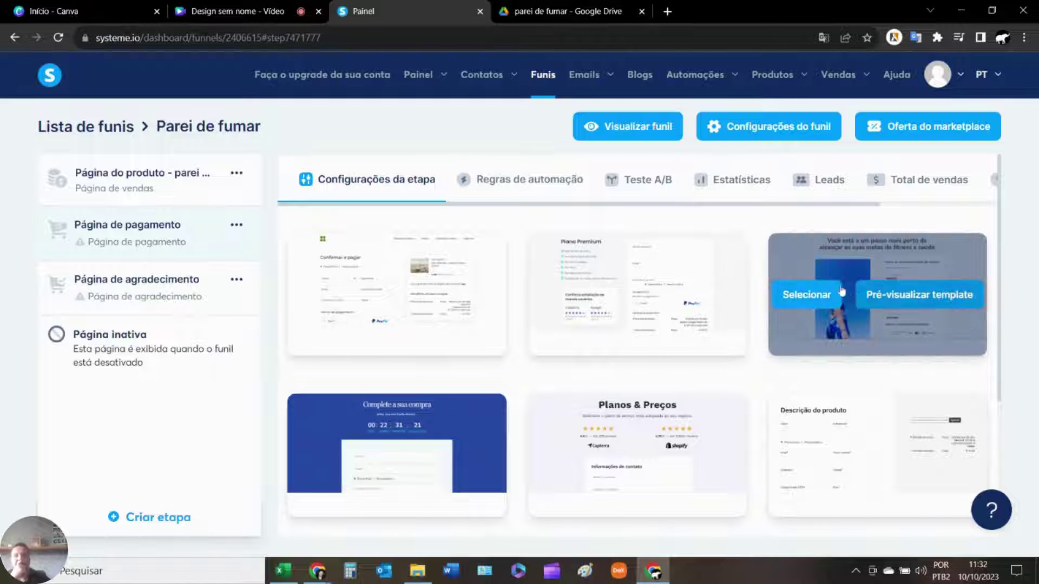
pyautogui.click(810, 297)
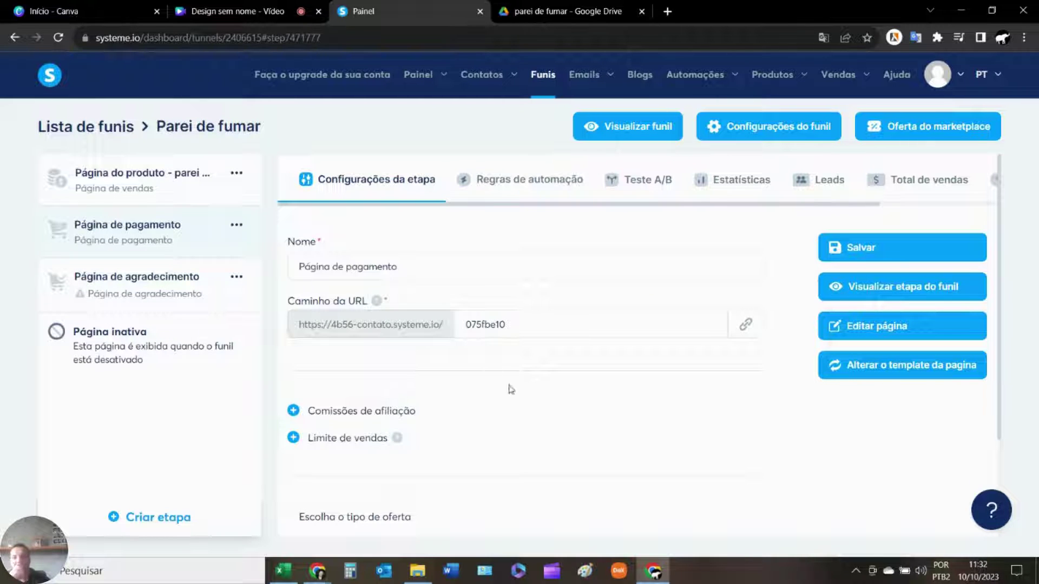
# Open the payment page for editing and replace the fitness woman image with 11.png from the uploaded images.
pyautogui.click(877, 328)
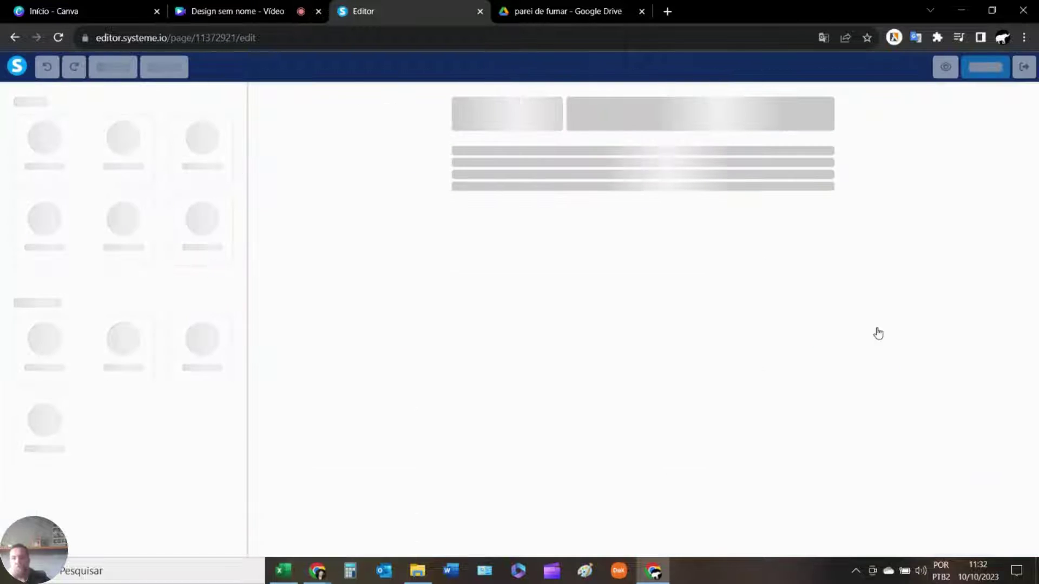
pyautogui.click(514, 357)
pyautogui.scroll(-3, 504, 322)
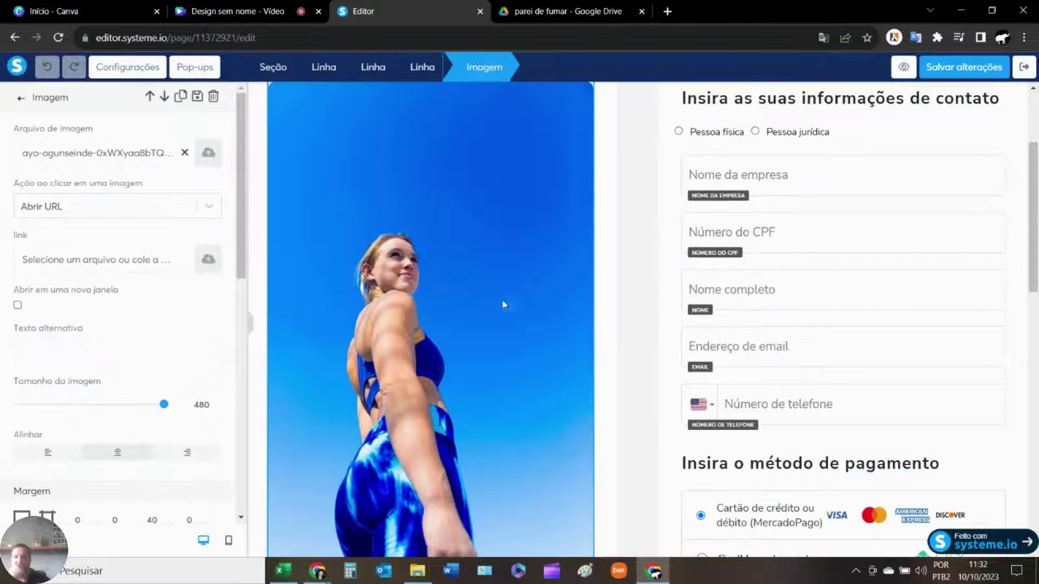
pyautogui.click(184, 153)
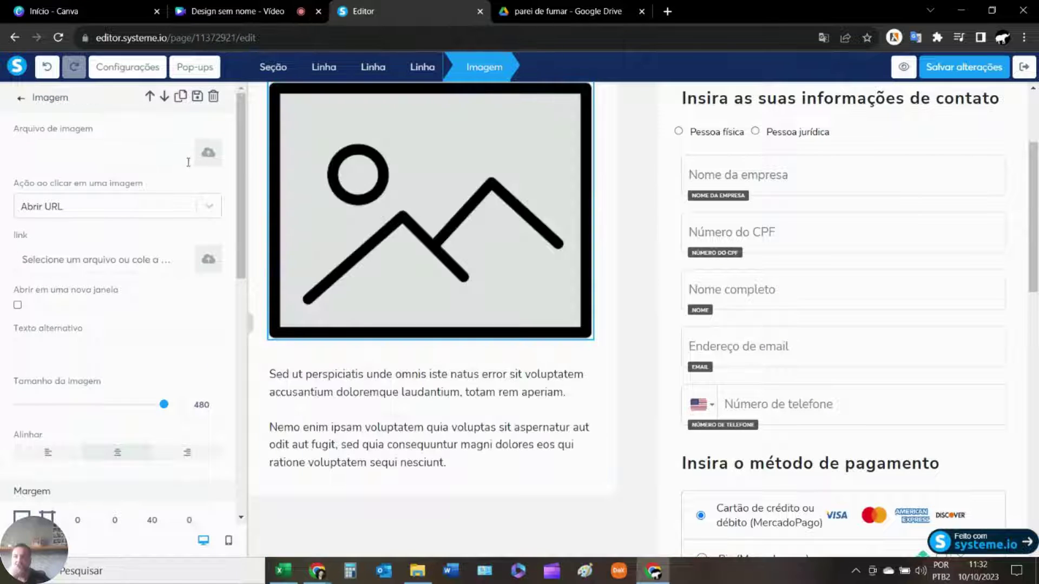
pyautogui.click(207, 154)
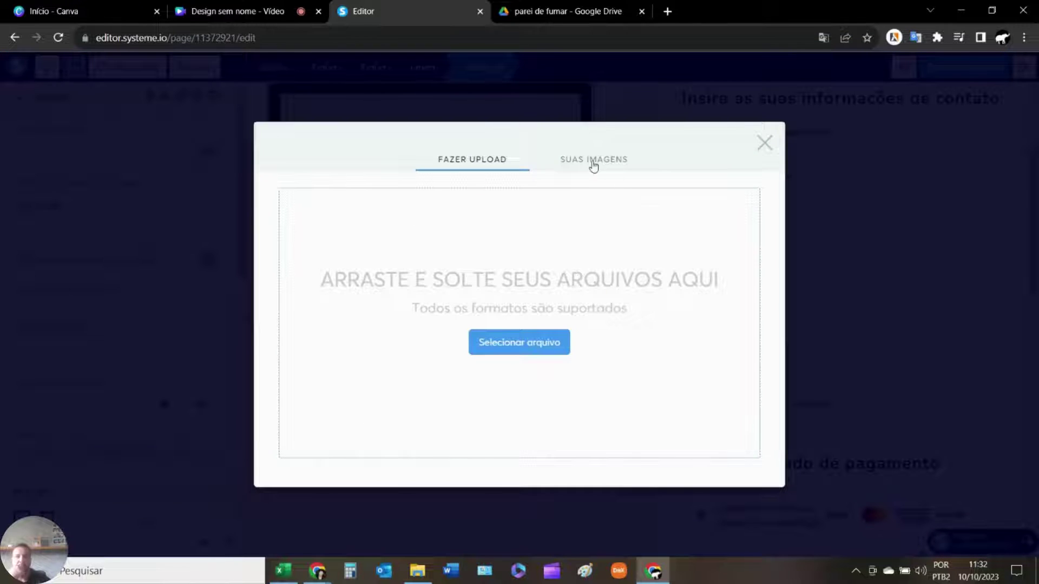
pyautogui.click(594, 160)
pyautogui.click(320, 233)
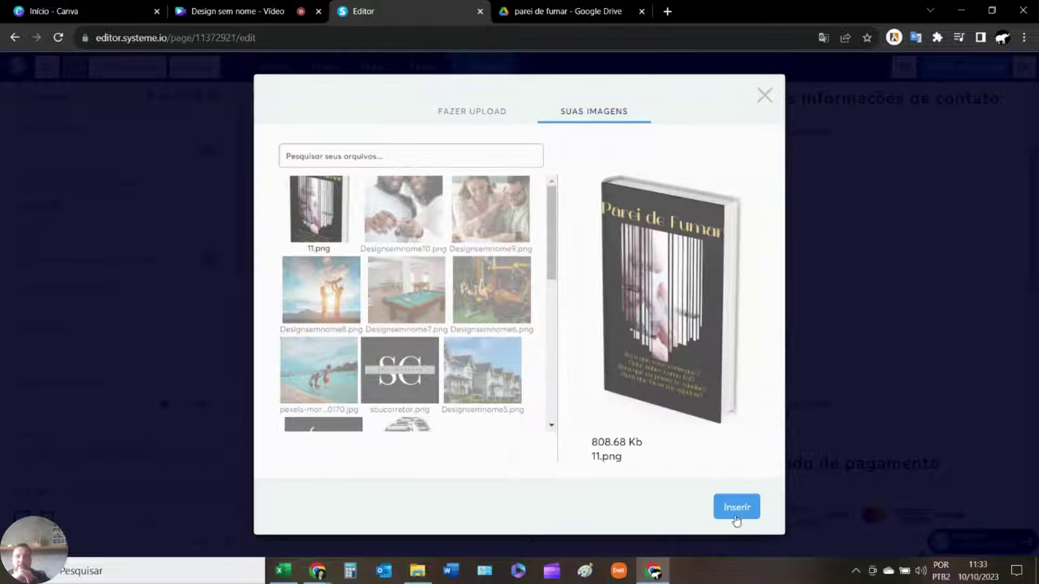
pyautogui.click(738, 509)
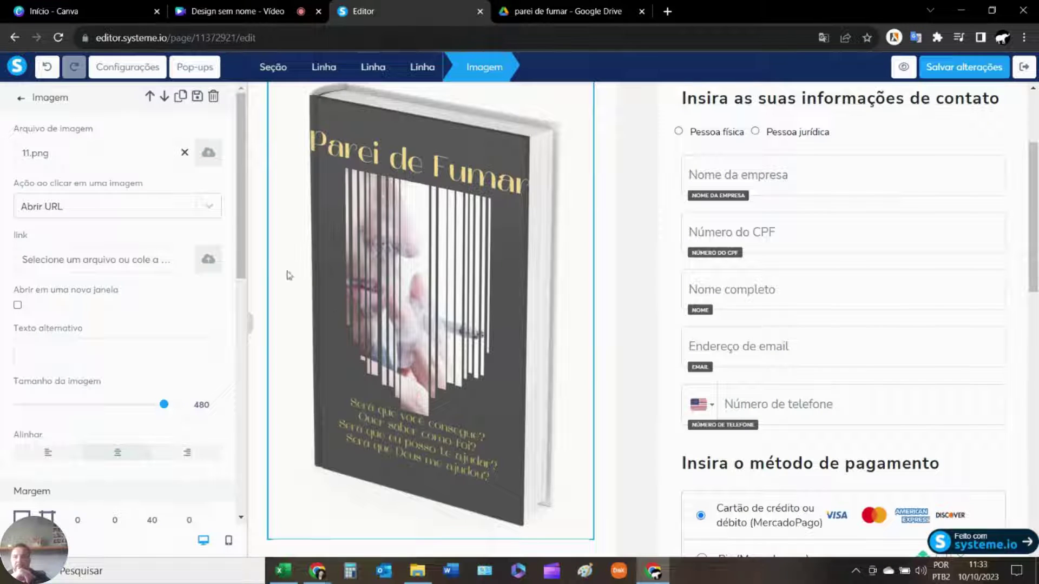
# Reduce the size of the book cover image on the payment page slightly.
pyautogui.click(213, 410)
pyautogui.click(214, 410)
pyautogui.click(213, 410)
pyautogui.click(212, 409)
pyautogui.click(213, 409)
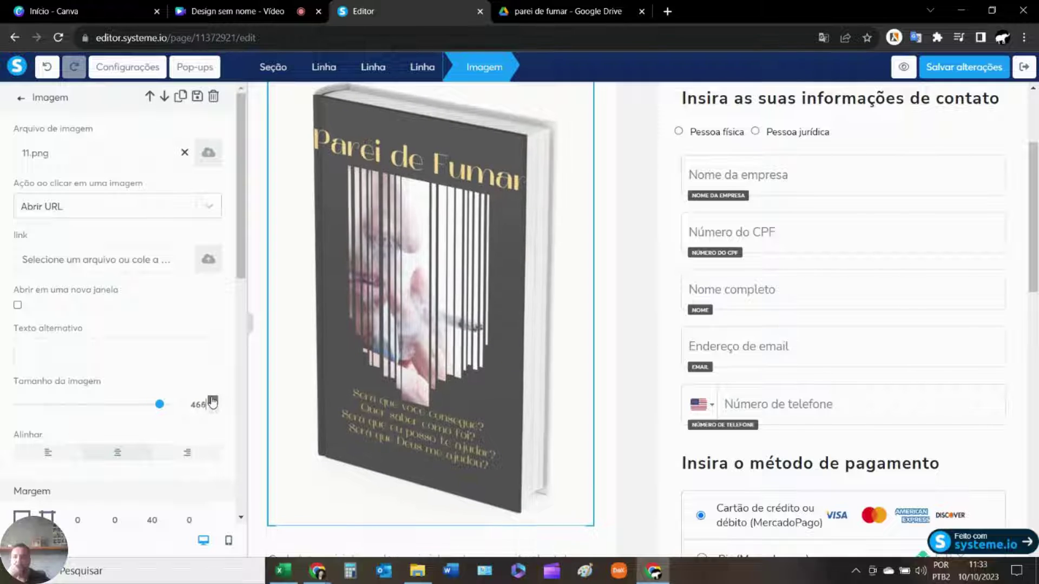
pyautogui.click(213, 409)
pyautogui.click(212, 410)
pyautogui.click(644, 352)
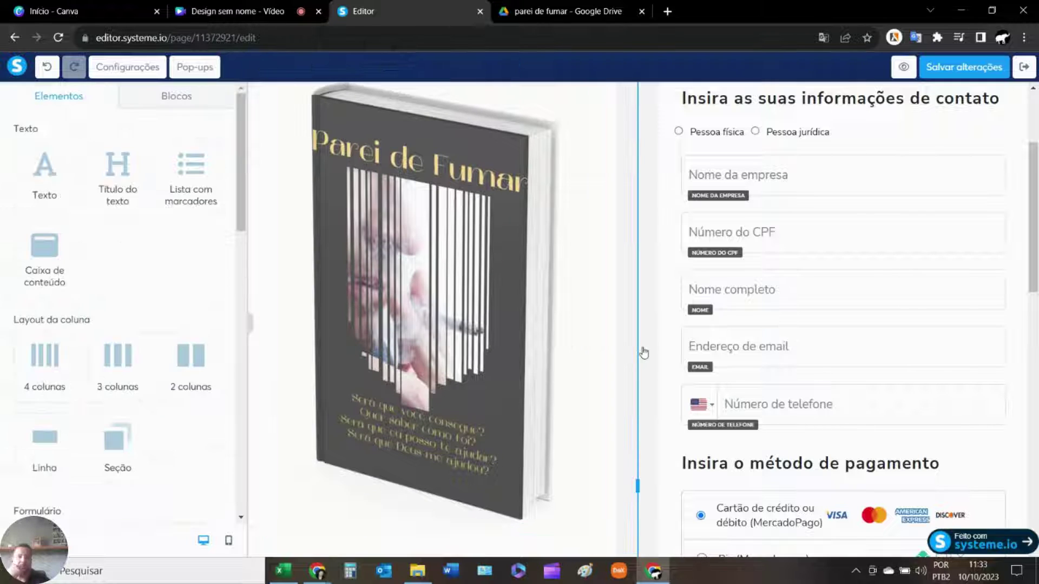
# Duplicate the "Nome completo" field in the contact form and set the copy's input type to Sobrenome.
pyautogui.scroll(3, 643, 350)
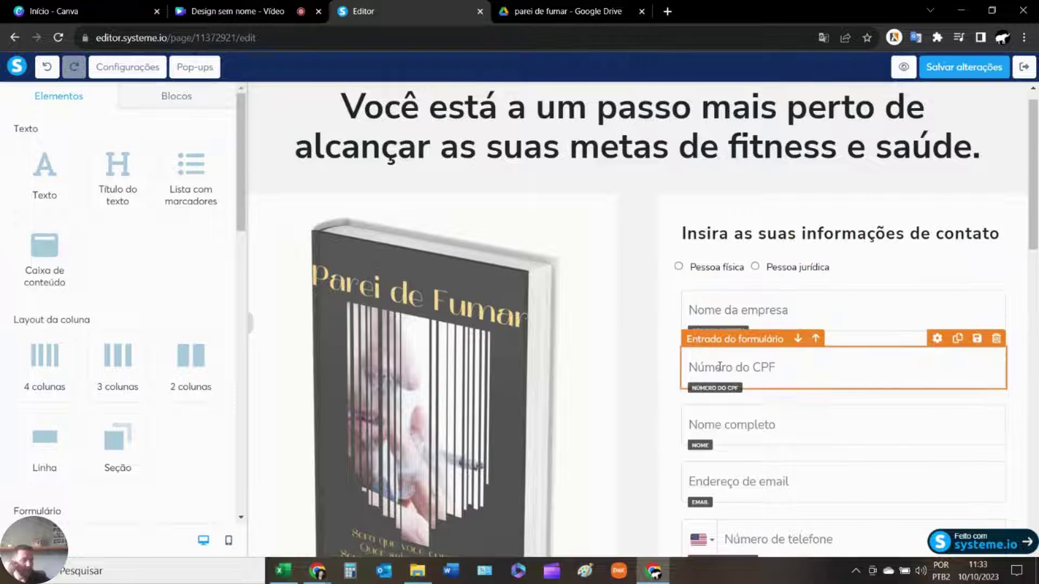
pyautogui.scroll(-4, 682, 357)
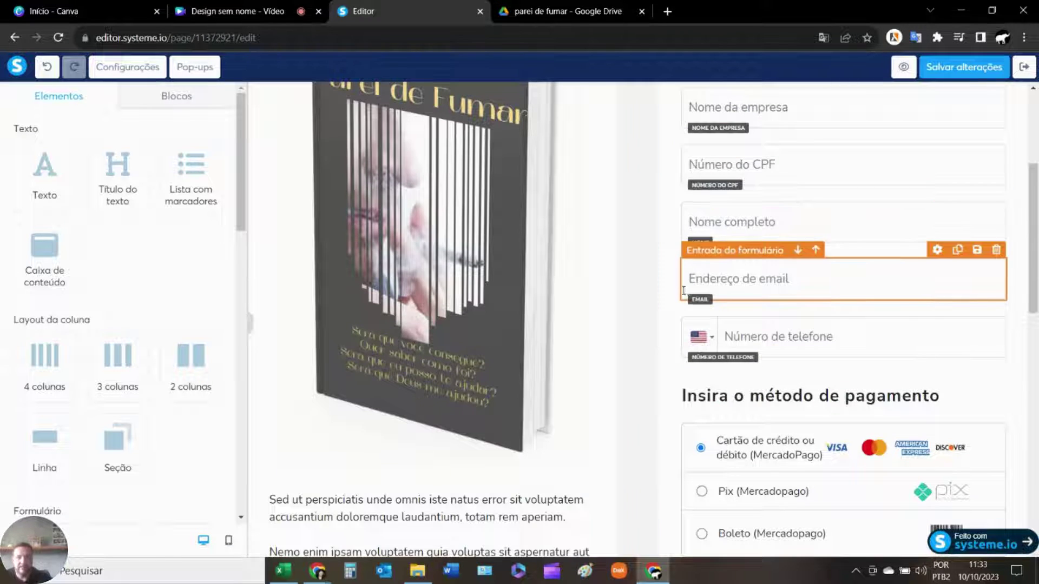
pyautogui.scroll(4, 673, 292)
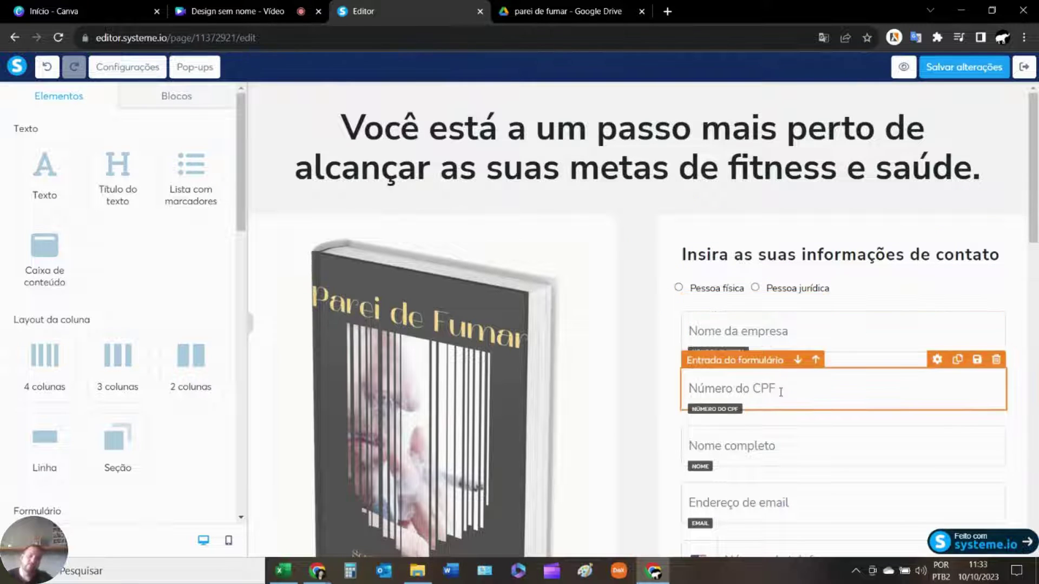
pyautogui.scroll(-3, 783, 391)
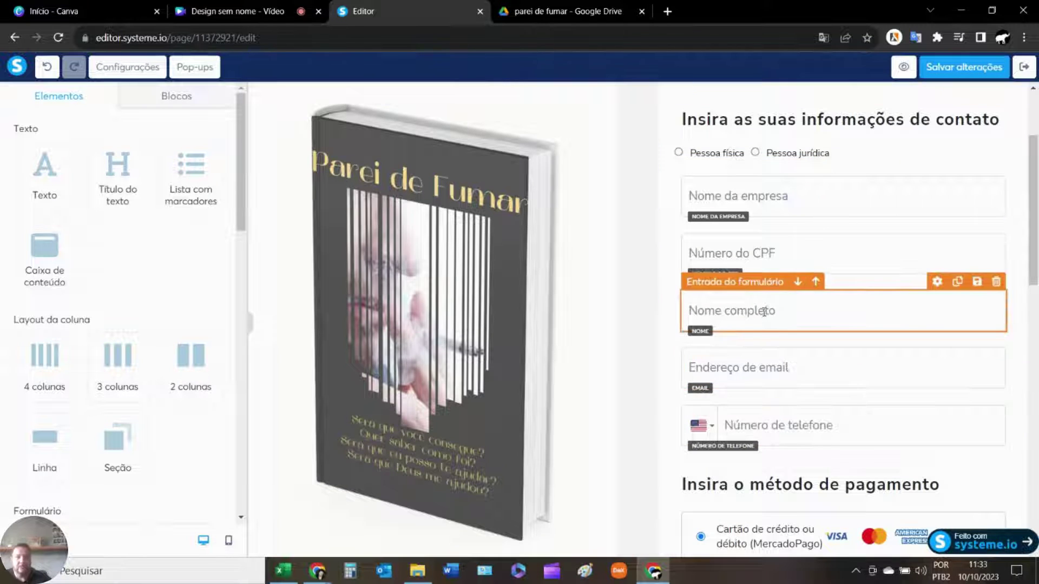
pyautogui.click(959, 283)
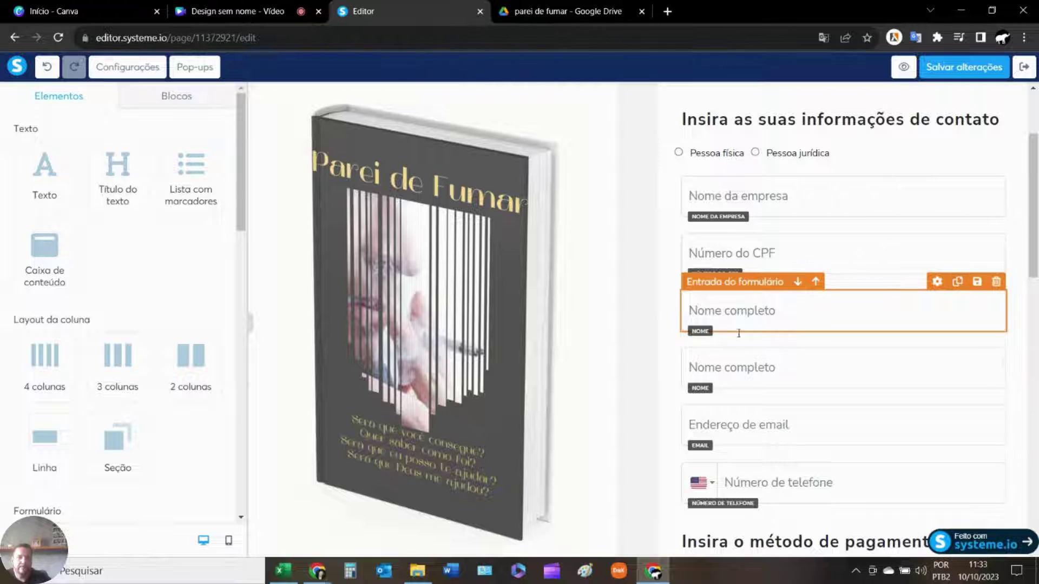
pyautogui.click(756, 368)
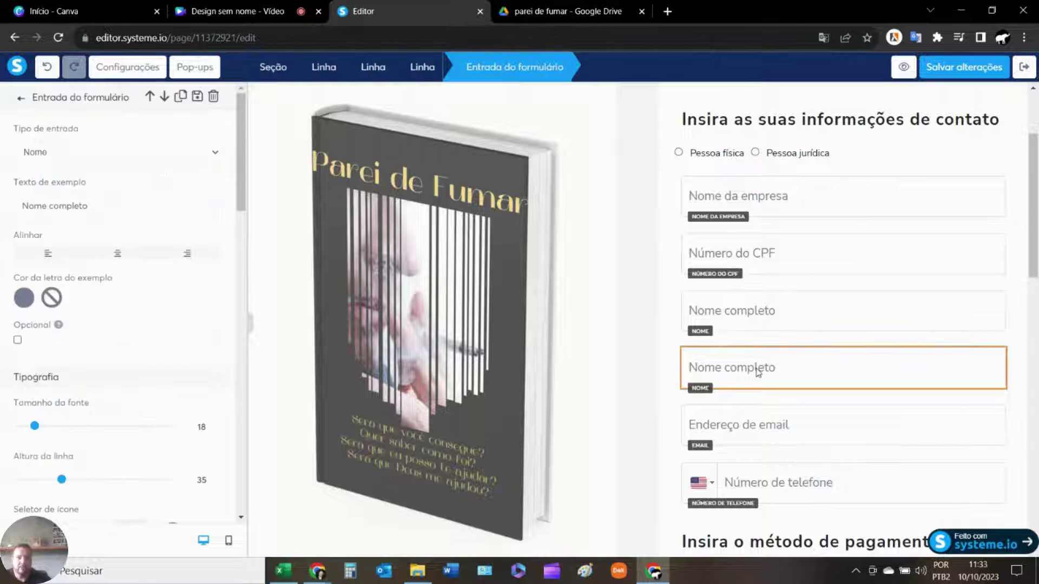
pyautogui.click(212, 153)
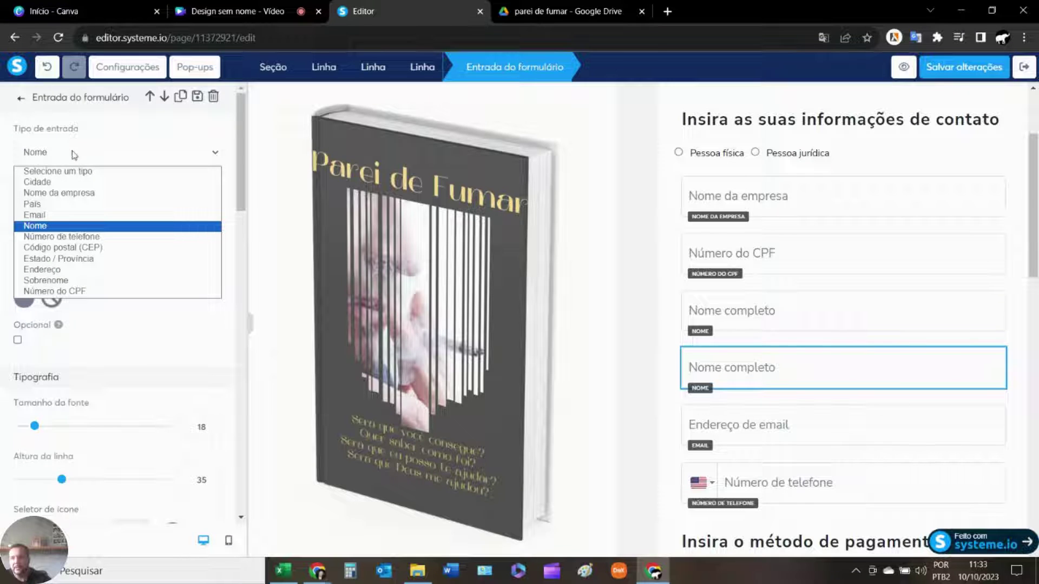
pyautogui.click(43, 281)
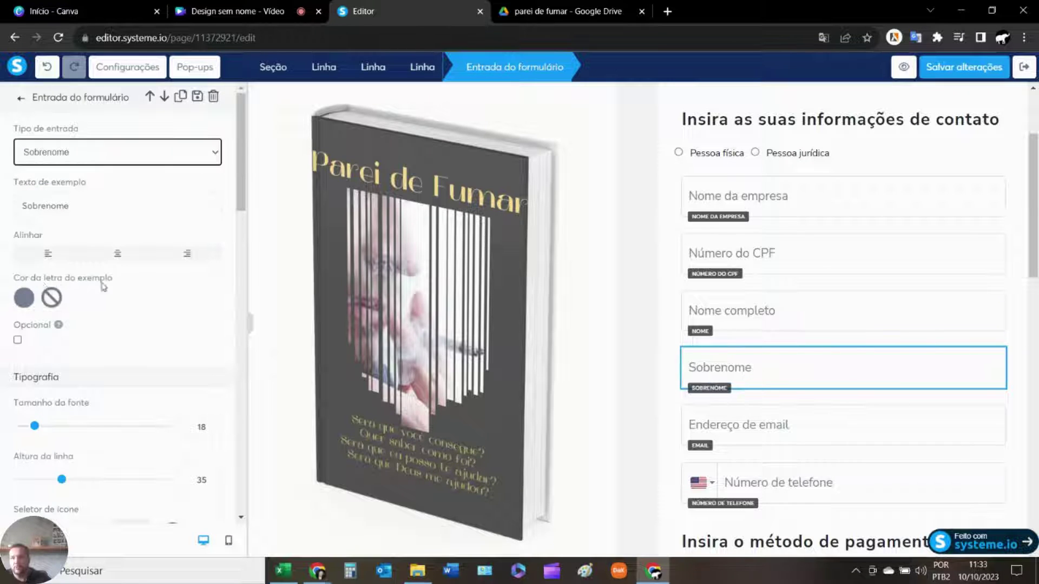
pyautogui.click(645, 348)
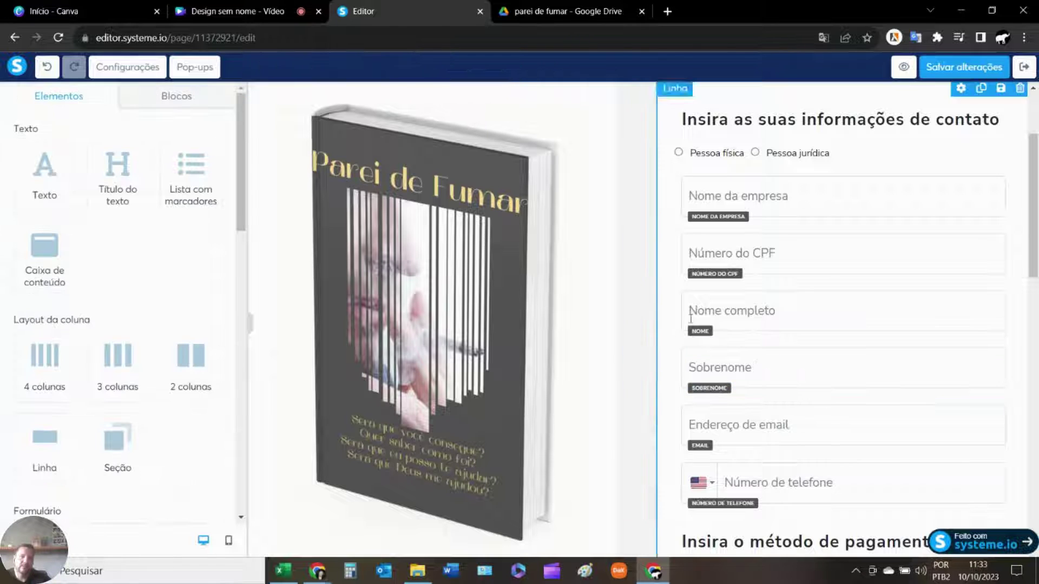
# Save the payment page changes and check its payment method and purchase details sections.
pyautogui.click(964, 66)
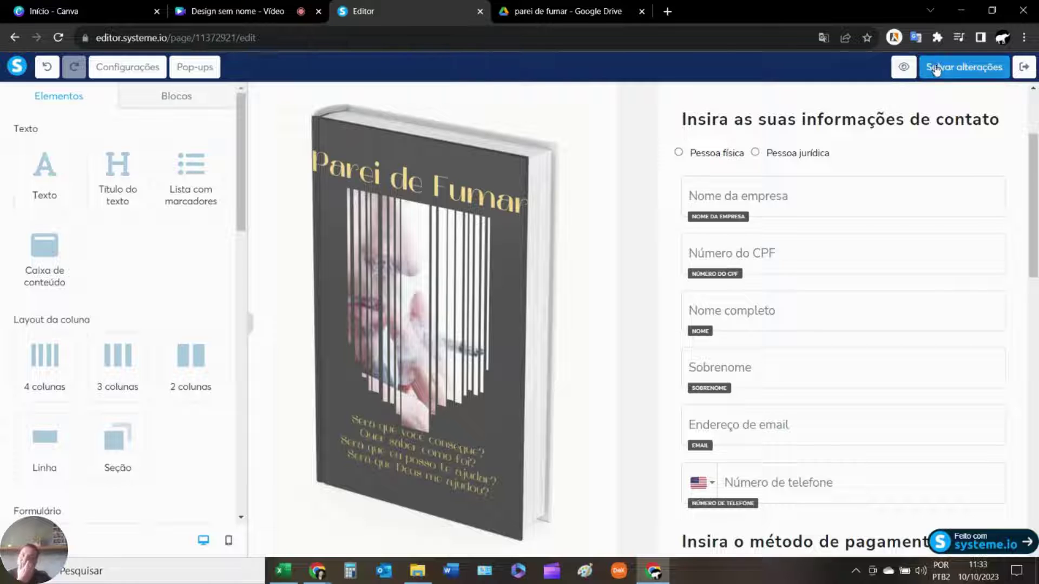
pyautogui.scroll(-5, 649, 254)
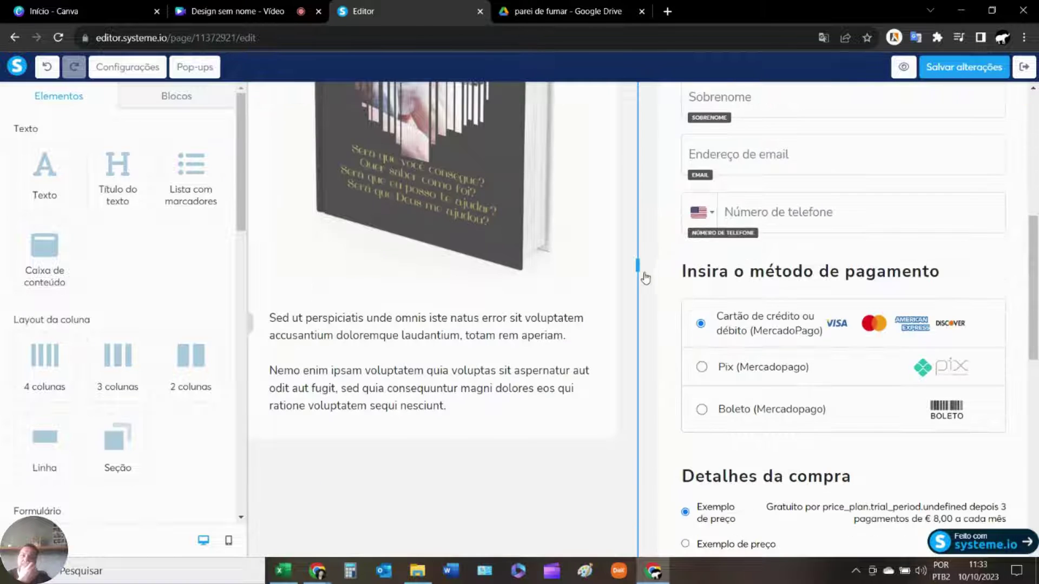
pyautogui.scroll(-5, 641, 283)
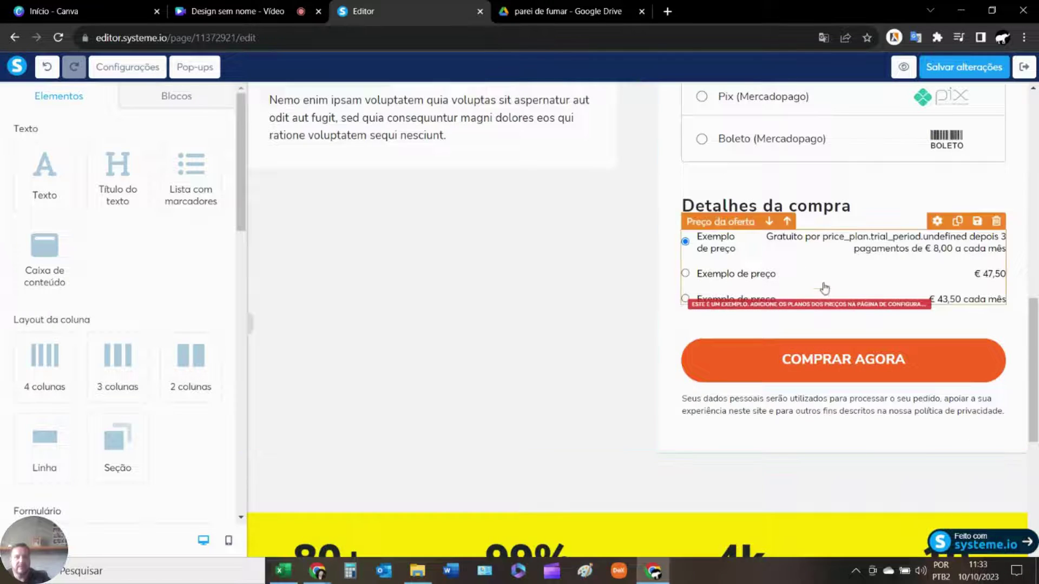
pyautogui.scroll(5, 824, 287)
pyautogui.scroll(-5, 704, 330)
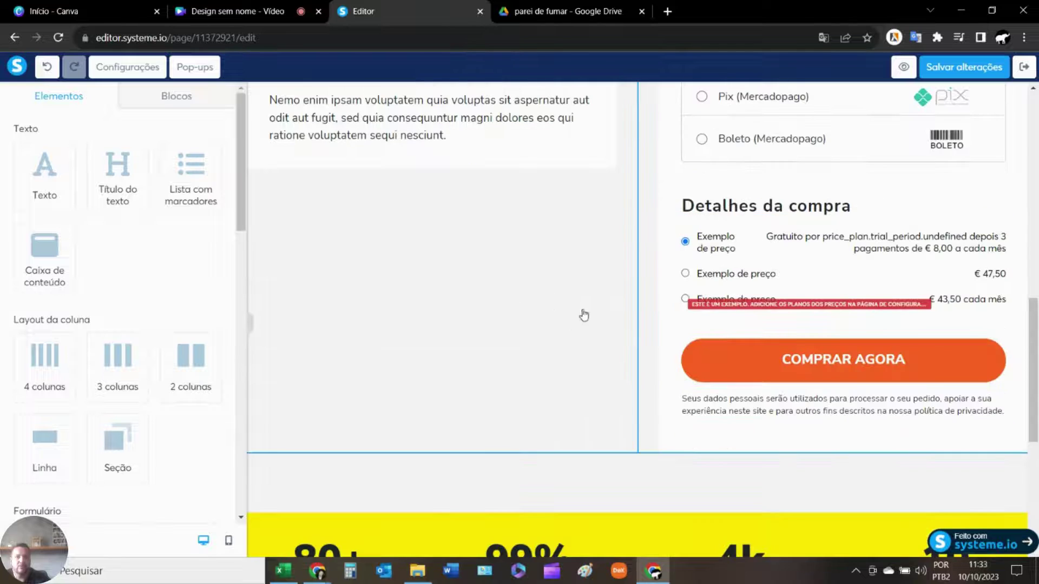
pyautogui.scroll(10, 668, 324)
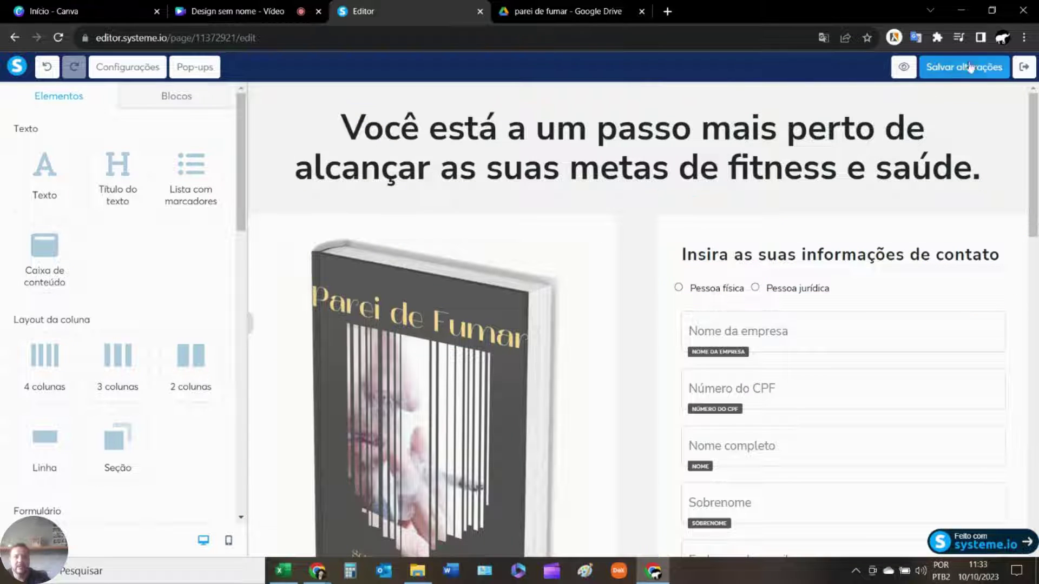
# Leave the payment page editor and apply the "Obrigado pelo seu pagamento!" template to the funnel's Página de agradecimento step.
pyautogui.click(1024, 66)
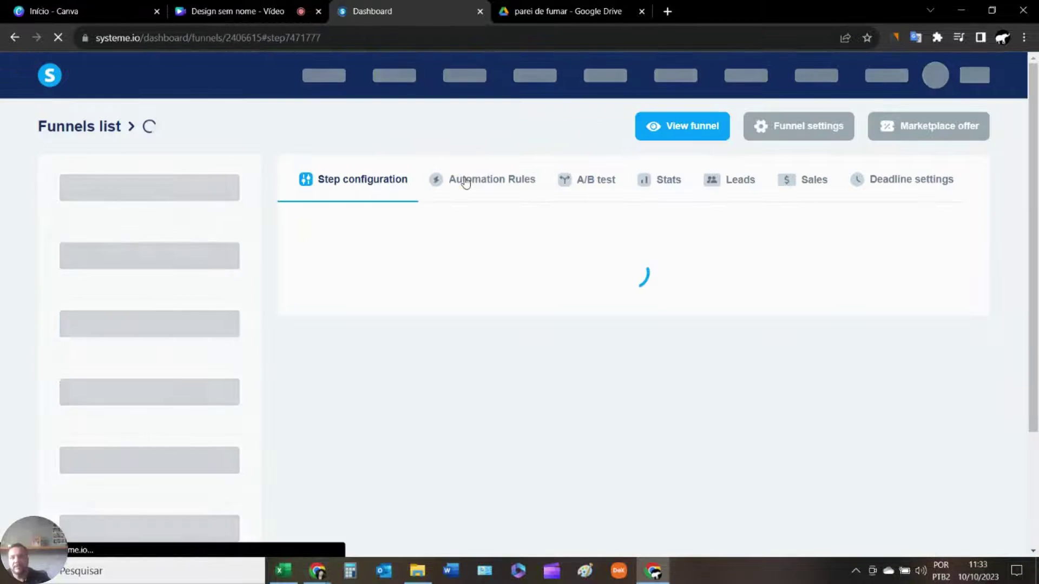
pyautogui.scroll(-1, 466, 183)
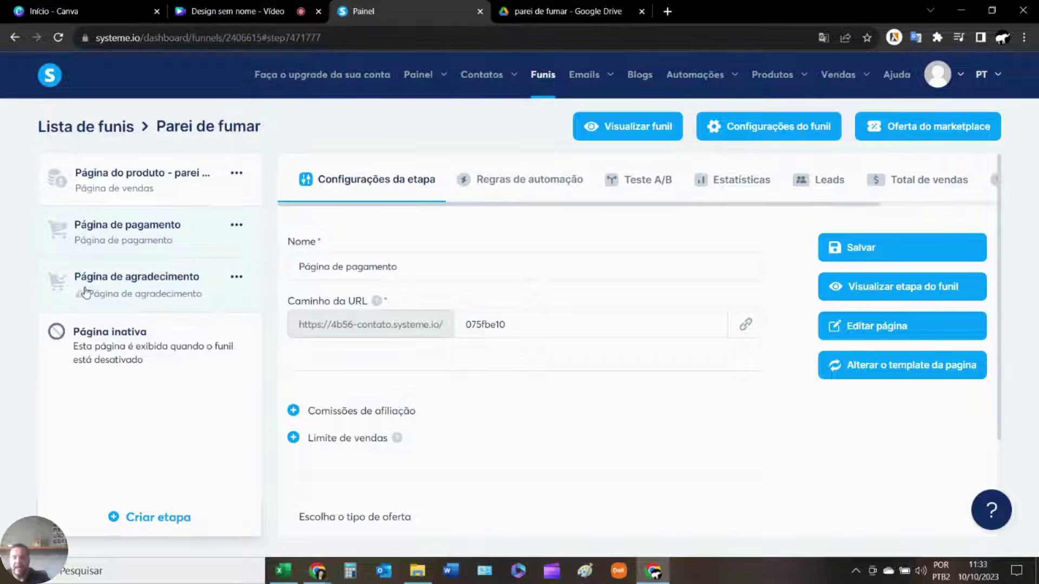
pyautogui.click(139, 281)
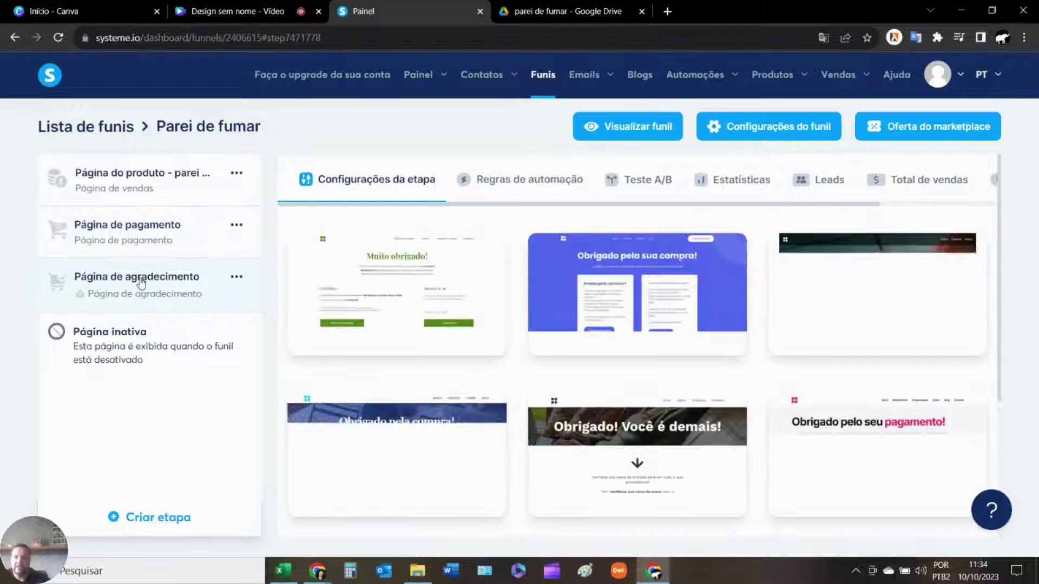
pyautogui.scroll(-3, 638, 281)
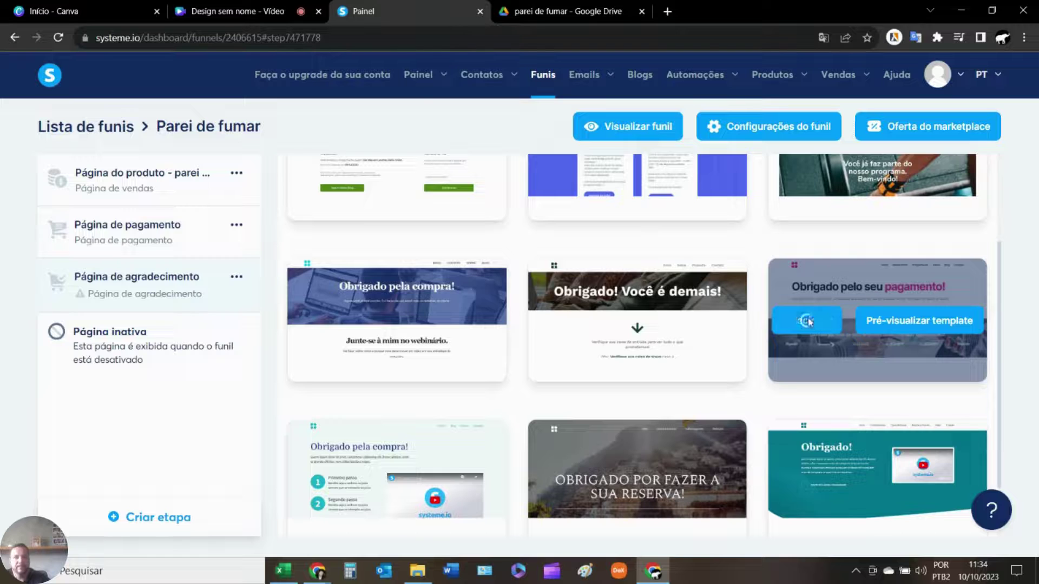
pyautogui.click(805, 319)
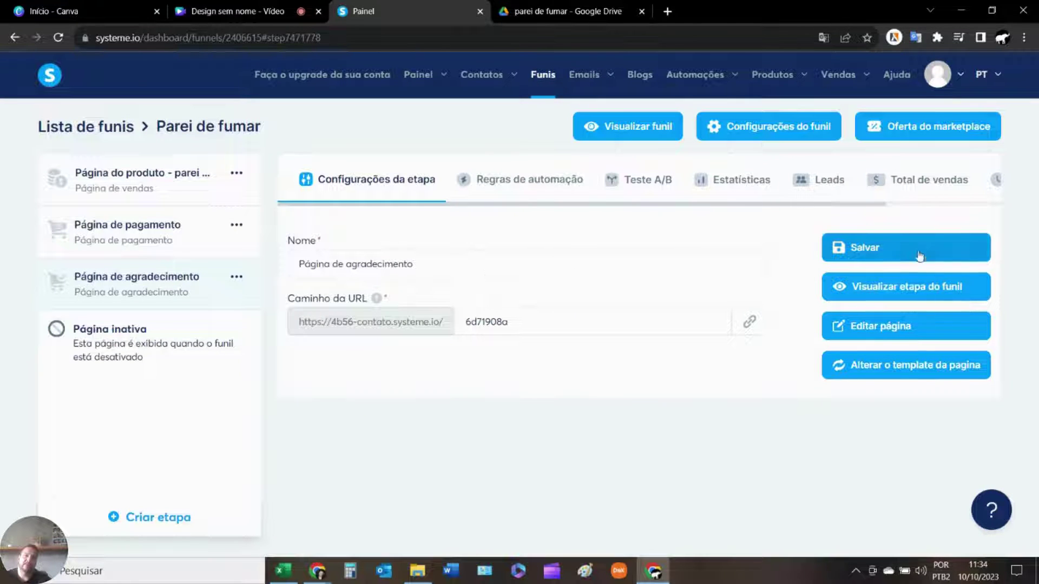
# Enter "Página de agradecimento parei de fumar" as the thank-you step's name and open its page for editing.
pyautogui.click(455, 256)
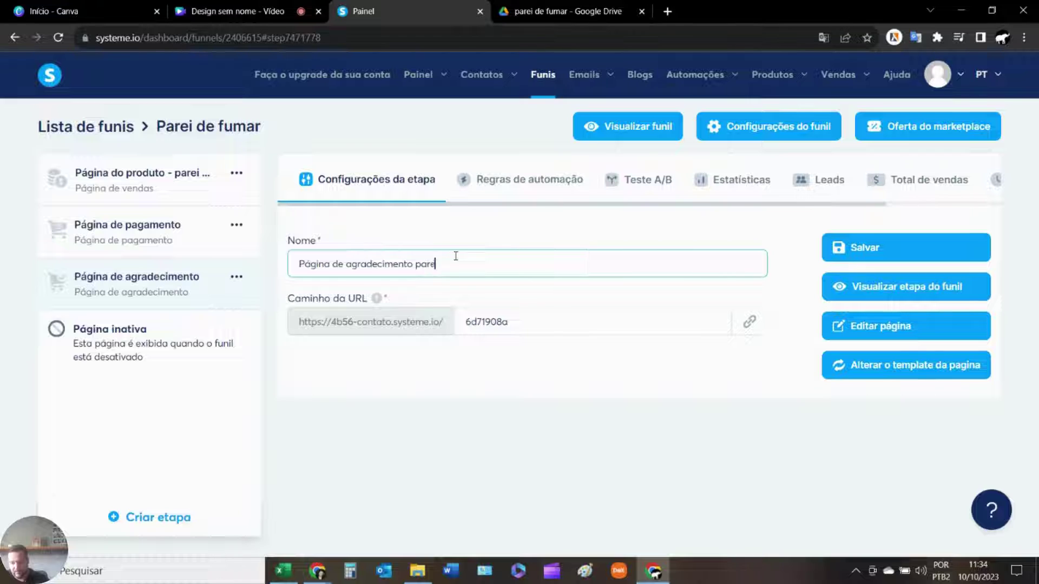
pyautogui.write('parei de fumar')
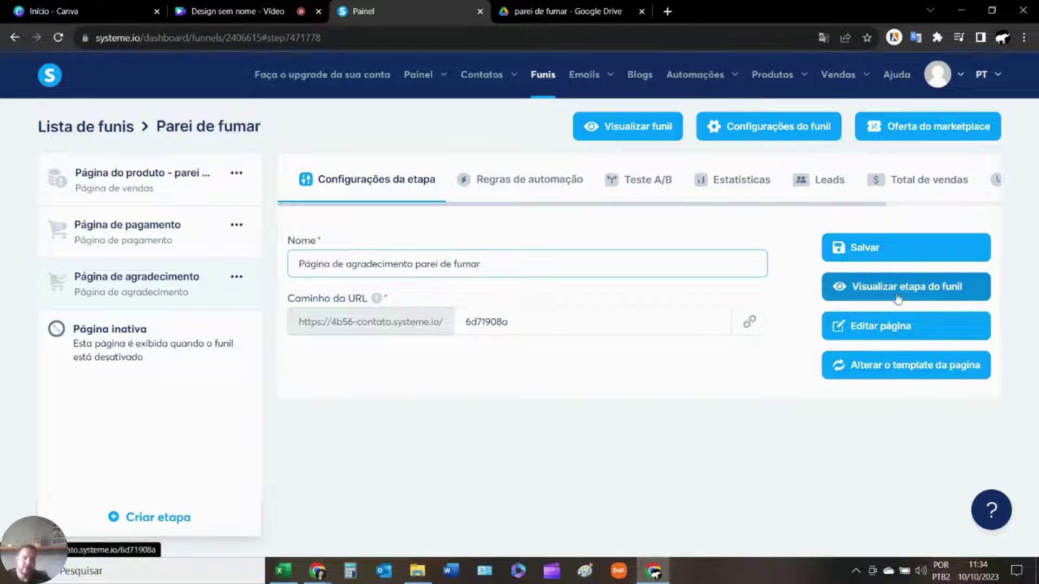
pyautogui.click(884, 329)
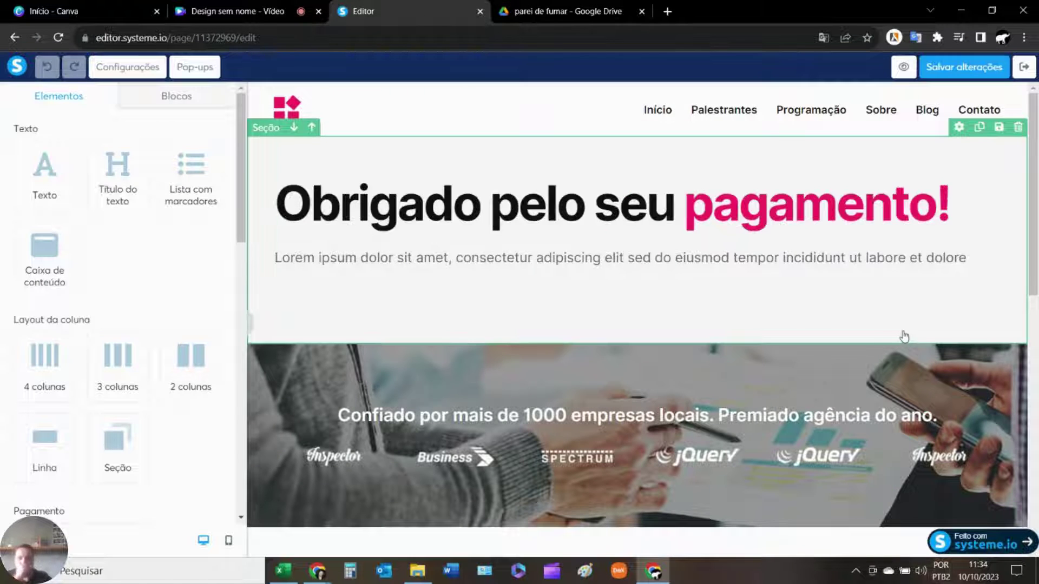
# Delete the "137 Projetos Concluídos no Mundo Todo" heading and the placeholder paragraph beneath it.
pyautogui.scroll(-1, 633, 248)
pyautogui.scroll(-4, 501, 361)
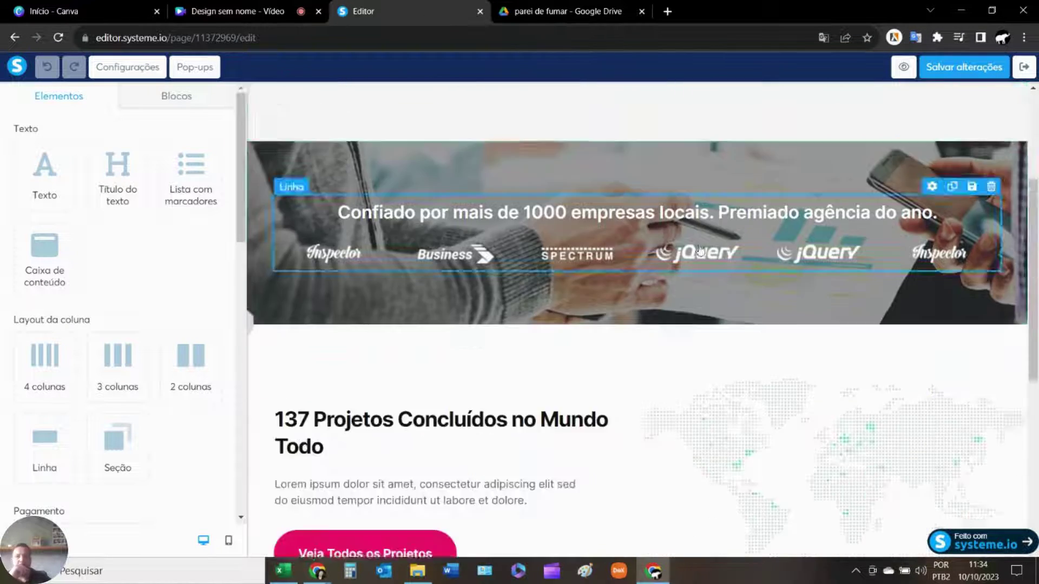
pyautogui.scroll(-2, 452, 382)
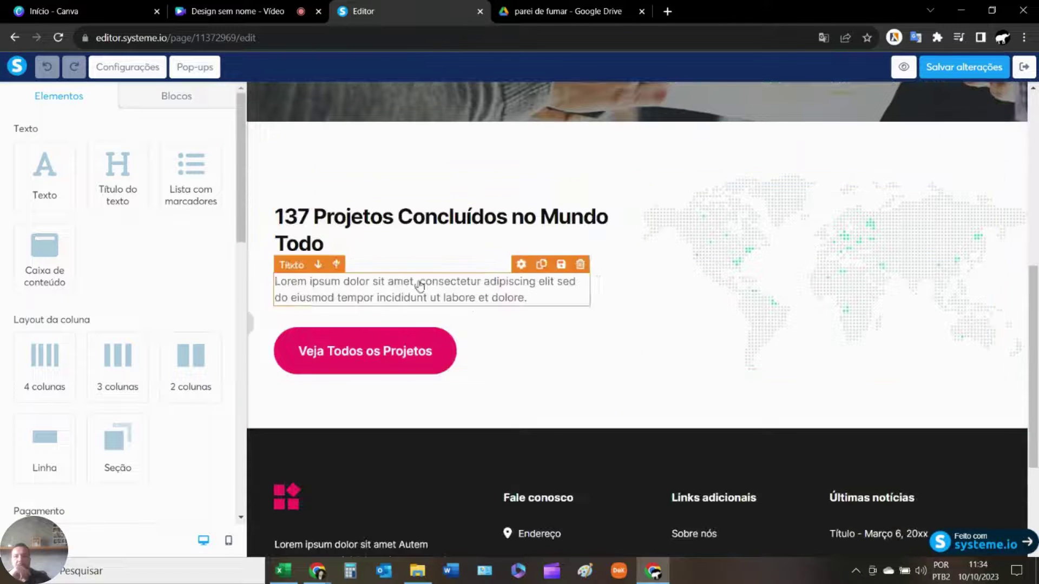
pyautogui.click(638, 195)
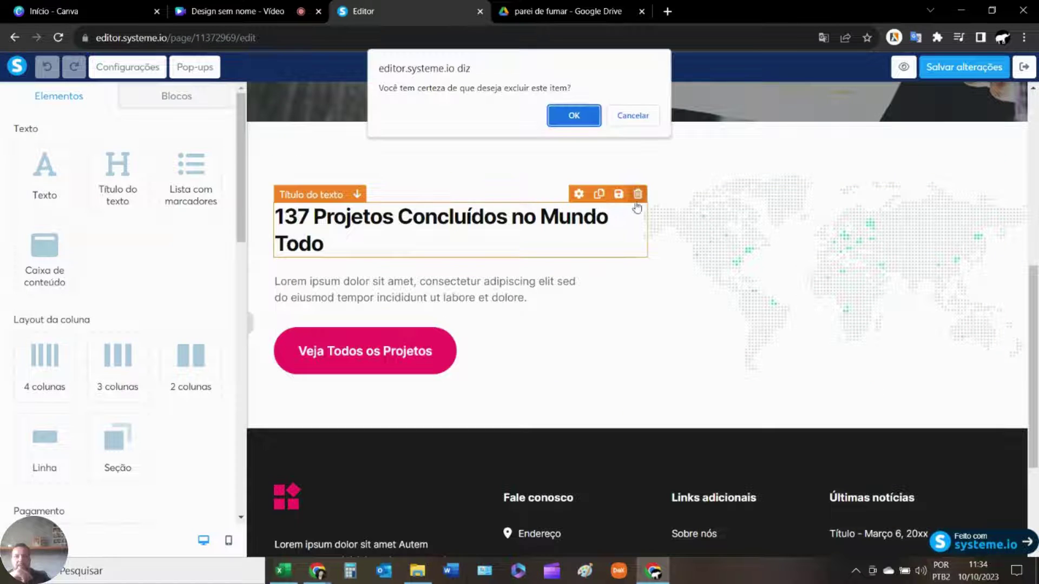
pyautogui.click(575, 116)
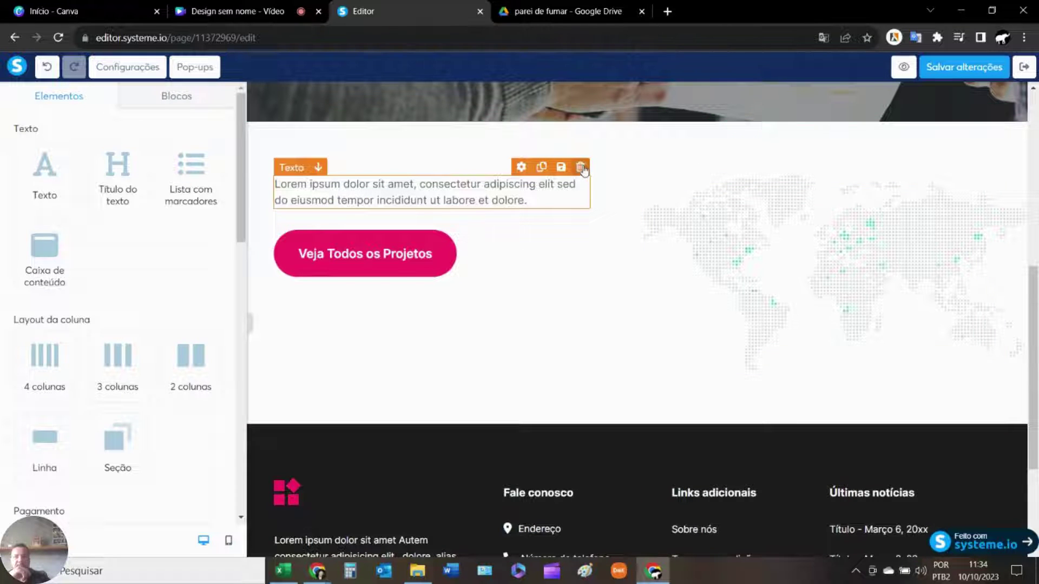
pyautogui.click(581, 168)
pyautogui.click(575, 116)
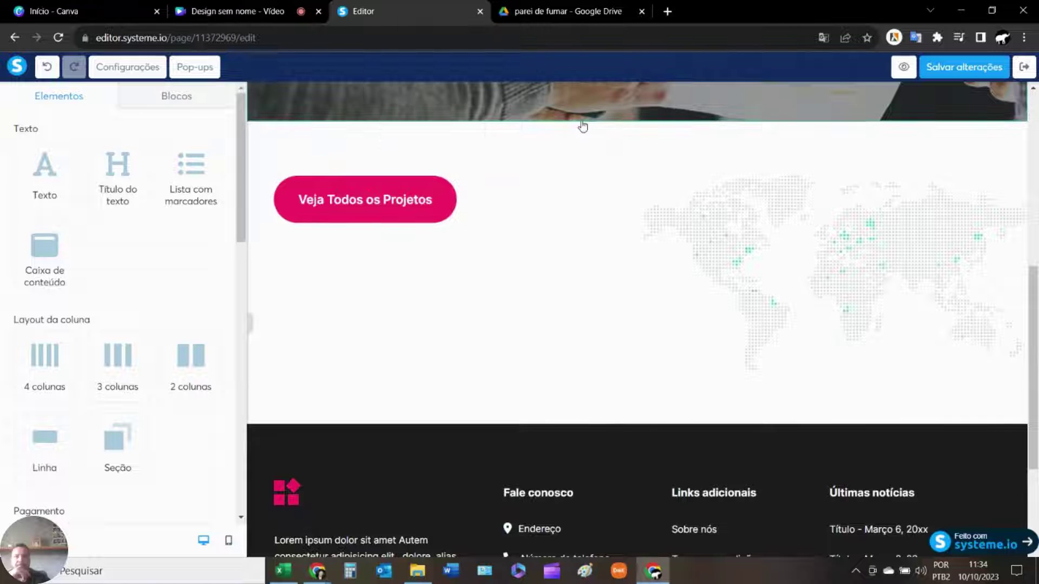
# Delete the world map image and the row containing the "Veja Todos os Projetos" button.
pyautogui.click(1021, 168)
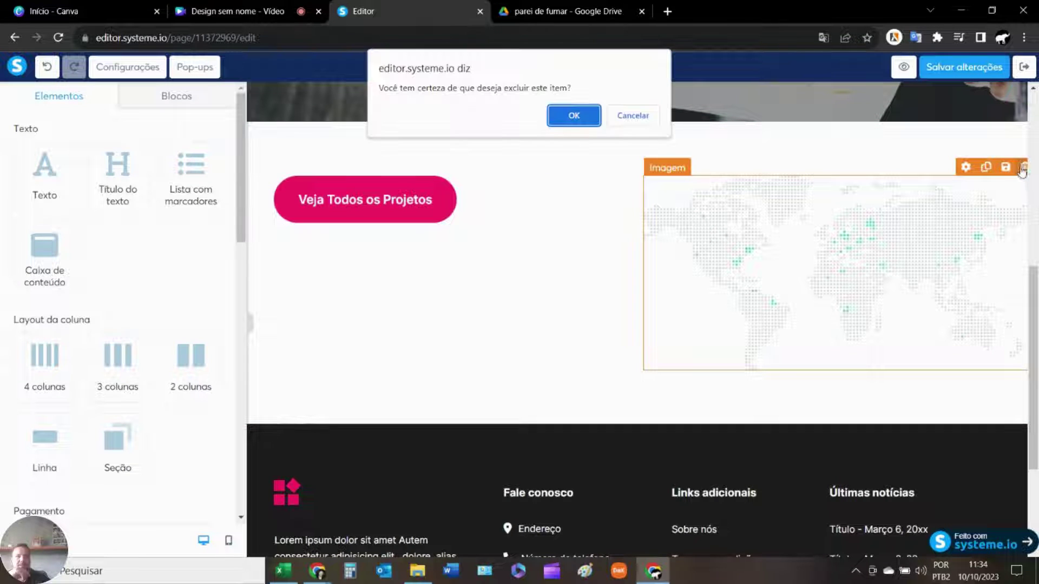
pyautogui.click(572, 115)
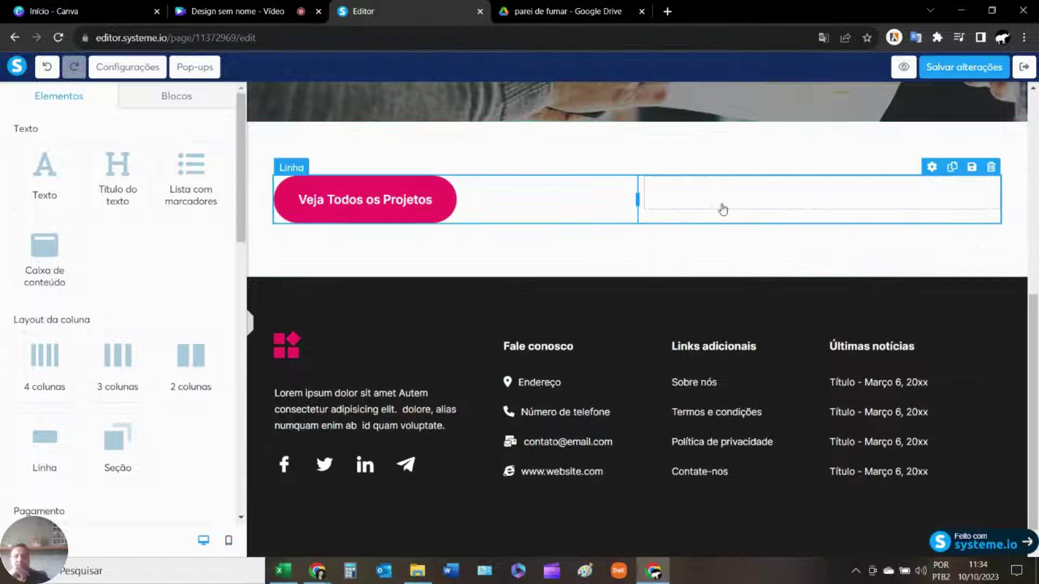
pyautogui.click(992, 170)
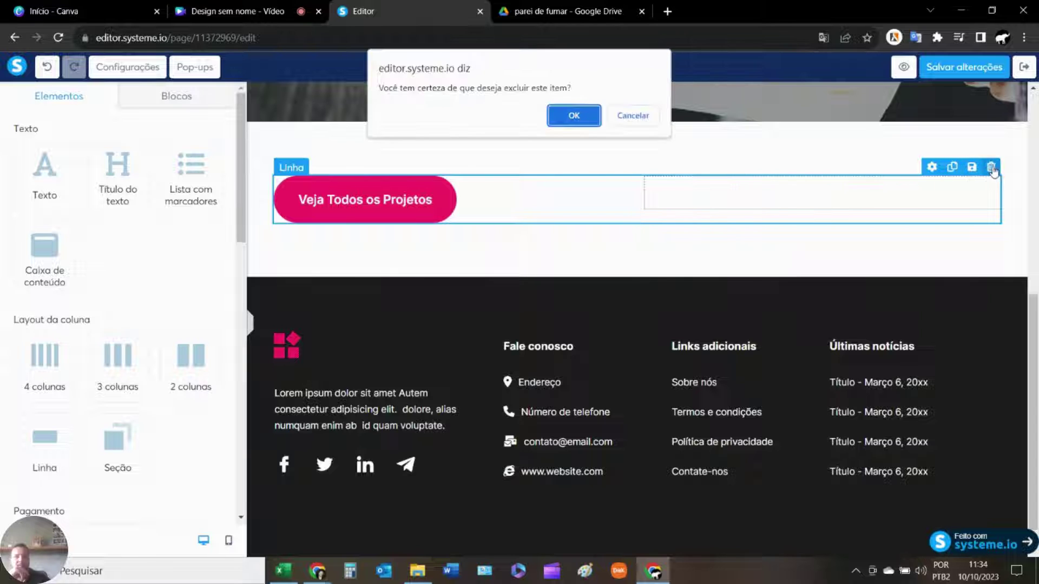
pyautogui.click(572, 114)
# Delete the "Confiado por mais de 1000 empresas locais" section with the company logos.
pyautogui.scroll(6, 691, 196)
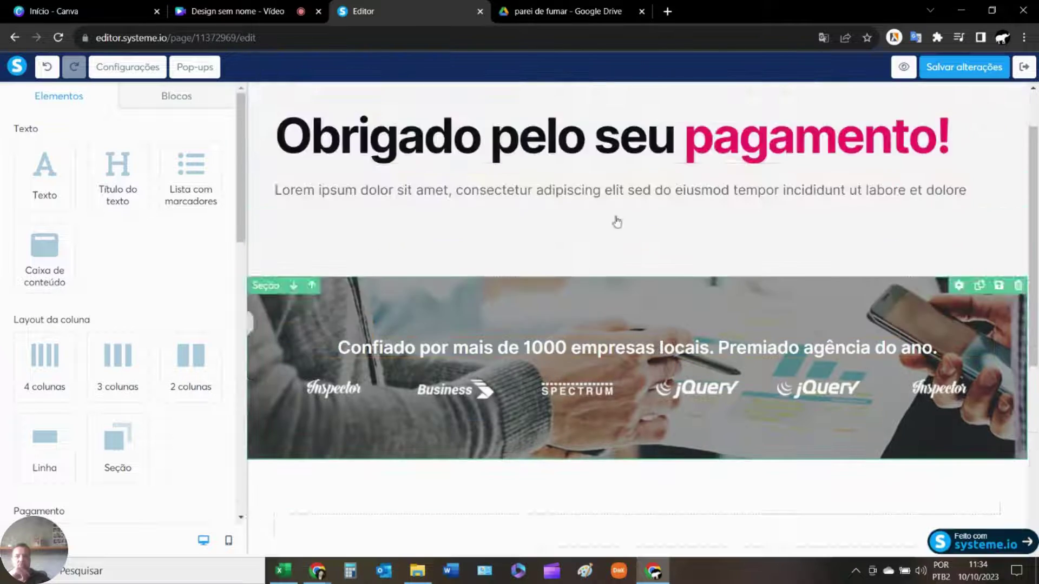
pyautogui.scroll(-3, 536, 264)
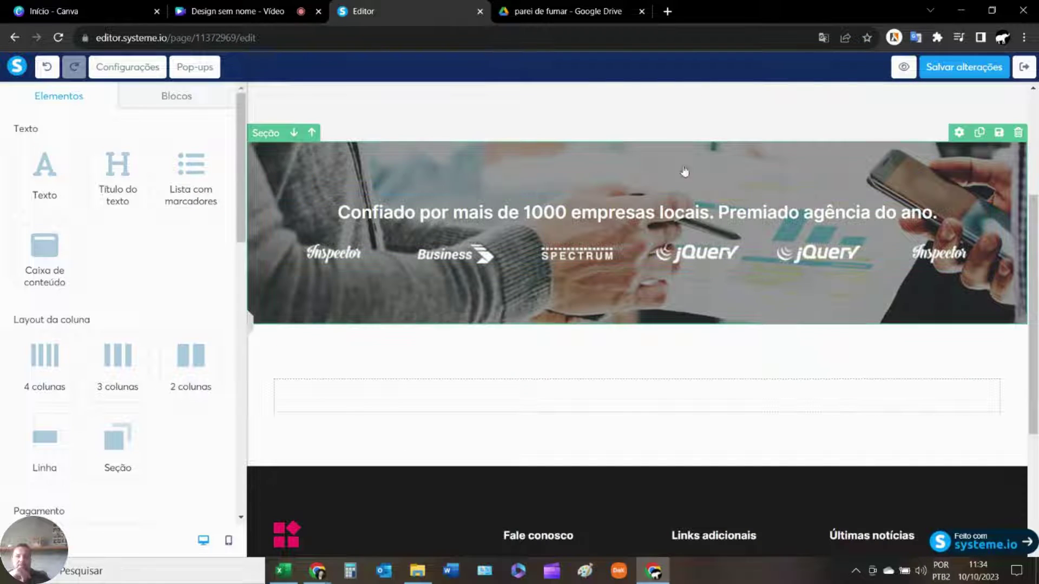
pyautogui.click(1018, 133)
pyautogui.click(575, 117)
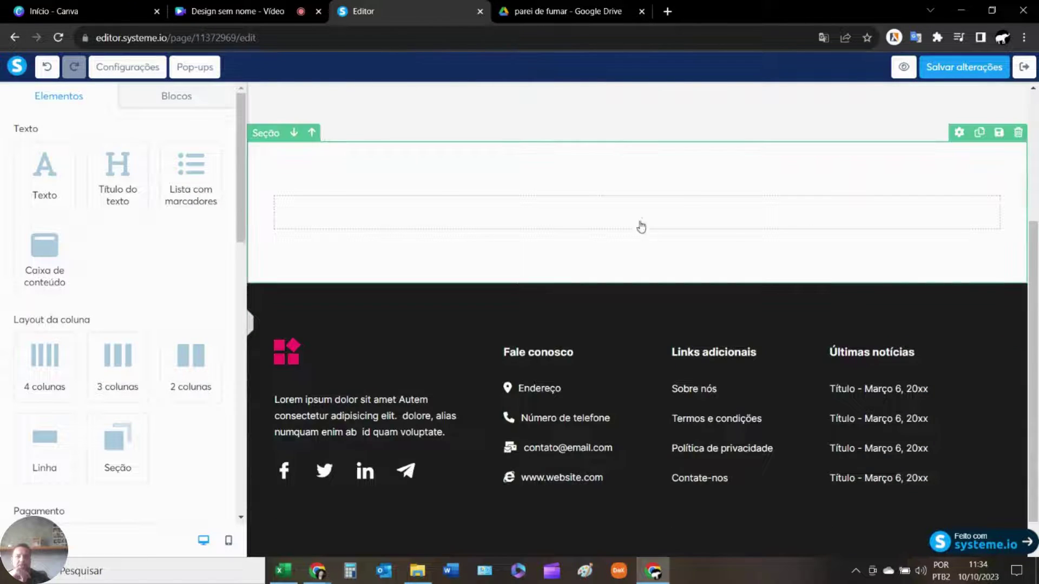
# Add a button element to the empty section below the "Obrigado pelo seu pagamento!" heading.
pyautogui.scroll(3, 595, 216)
pyautogui.scroll(-2, 541, 303)
pyautogui.scroll(2, 529, 314)
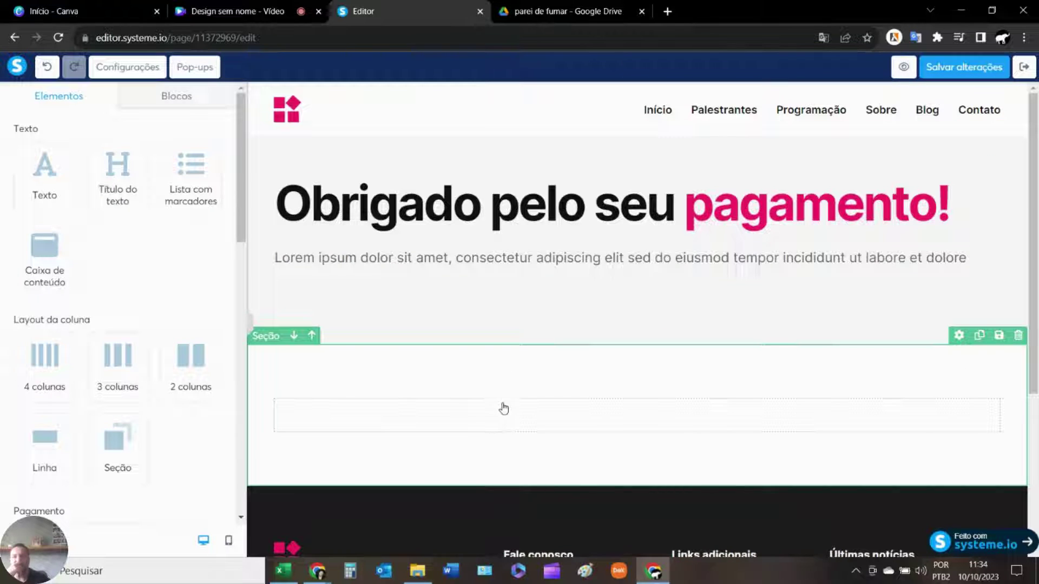
pyautogui.scroll(-2, 91, 431)
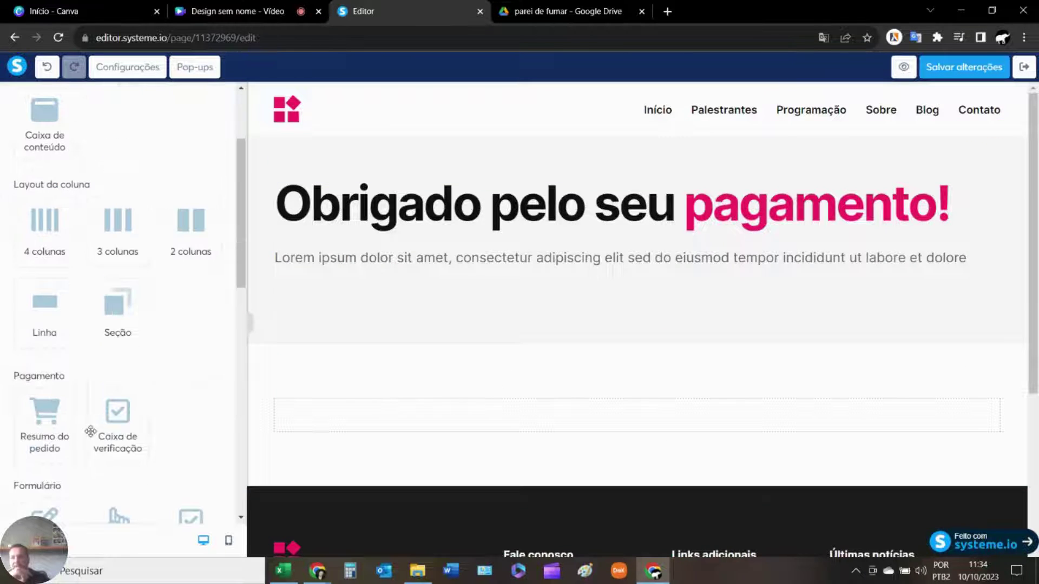
pyautogui.scroll(-4, 92, 431)
pyautogui.moveTo(117, 264); pyautogui.dragTo(619, 428)
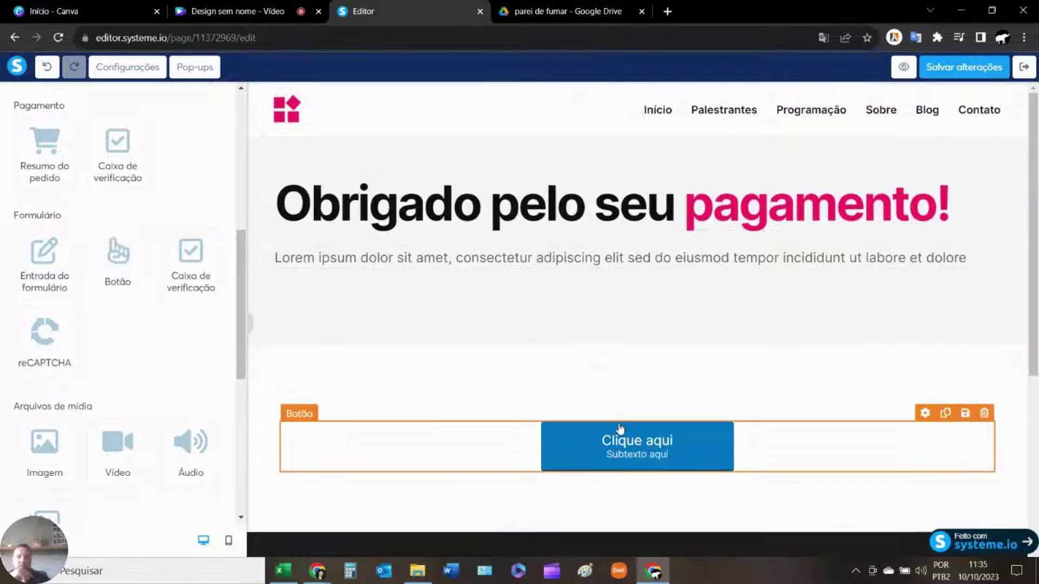
# Set the new button's width to "Largura de preenchimento".
pyautogui.click(641, 450)
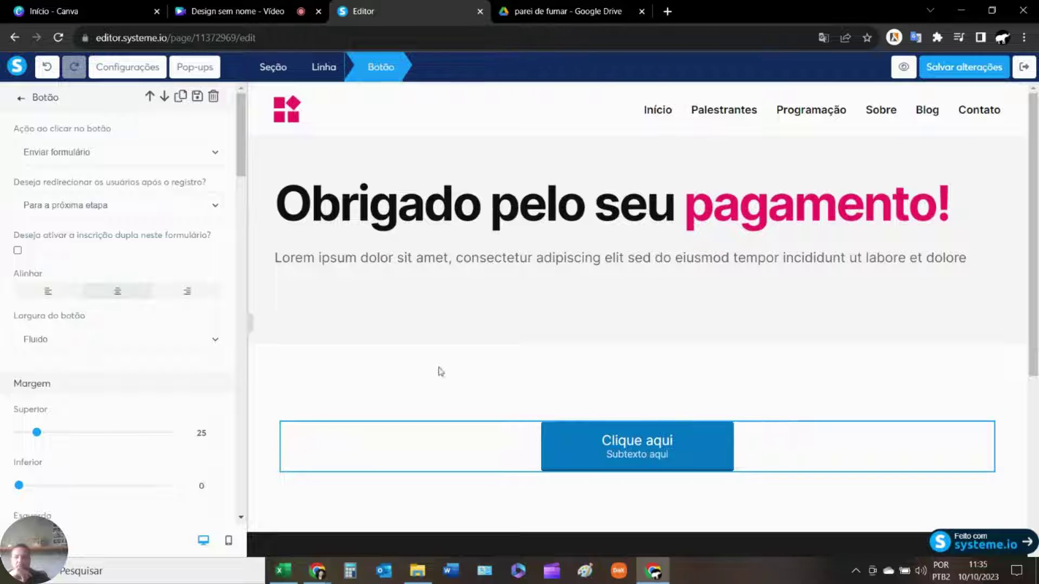
pyautogui.click(80, 344)
pyautogui.click(70, 366)
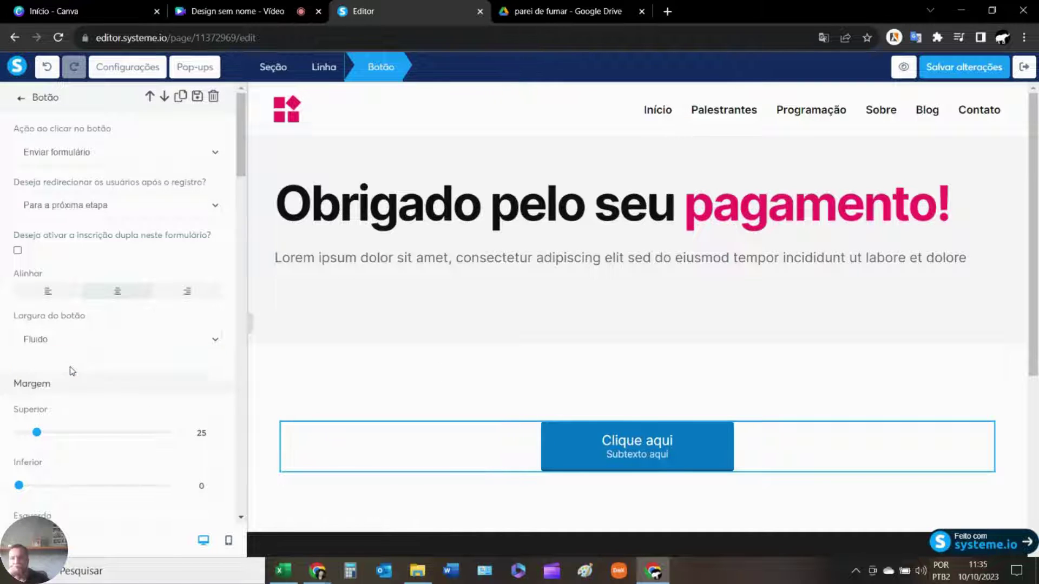
pyautogui.click(662, 445)
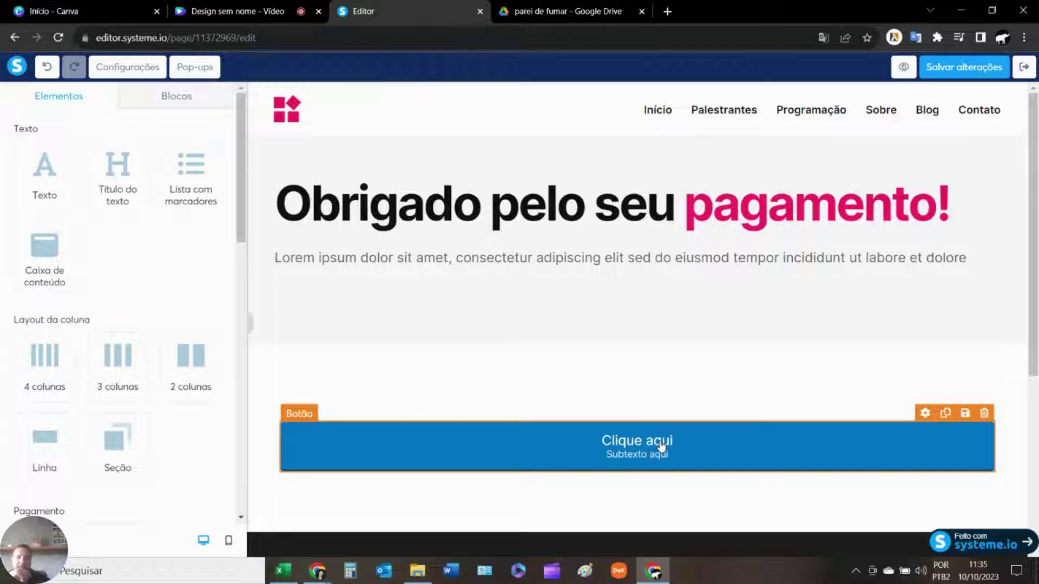
# Change the button's main text to "Seu e-book está aqui!".
pyautogui.click(625, 445)
pyautogui.scroll(-5, 131, 399)
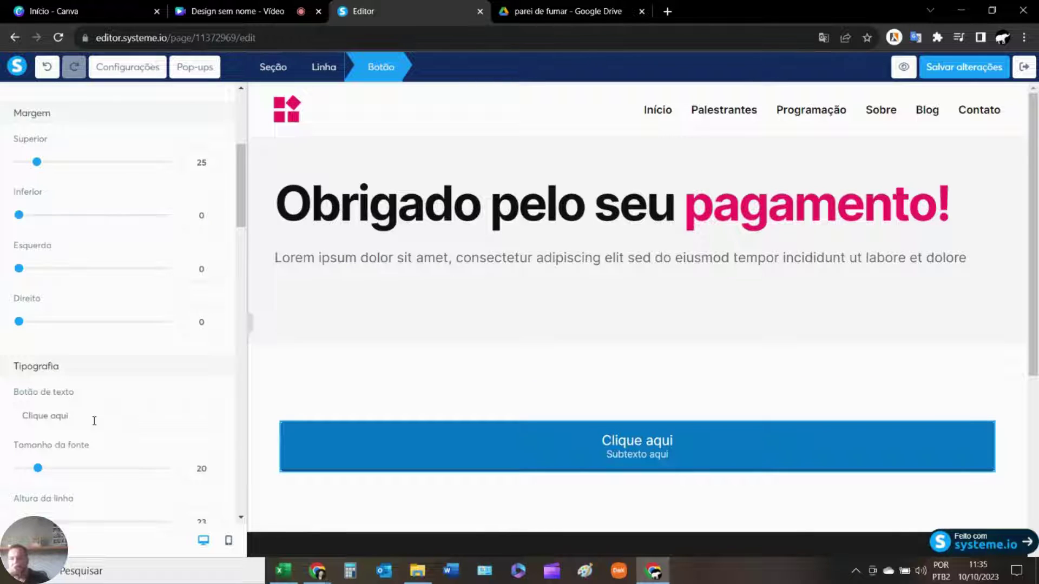
pyautogui.scroll(-3, 111, 441)
pyautogui.moveTo(90, 284); pyautogui.dragTo(2, 282)
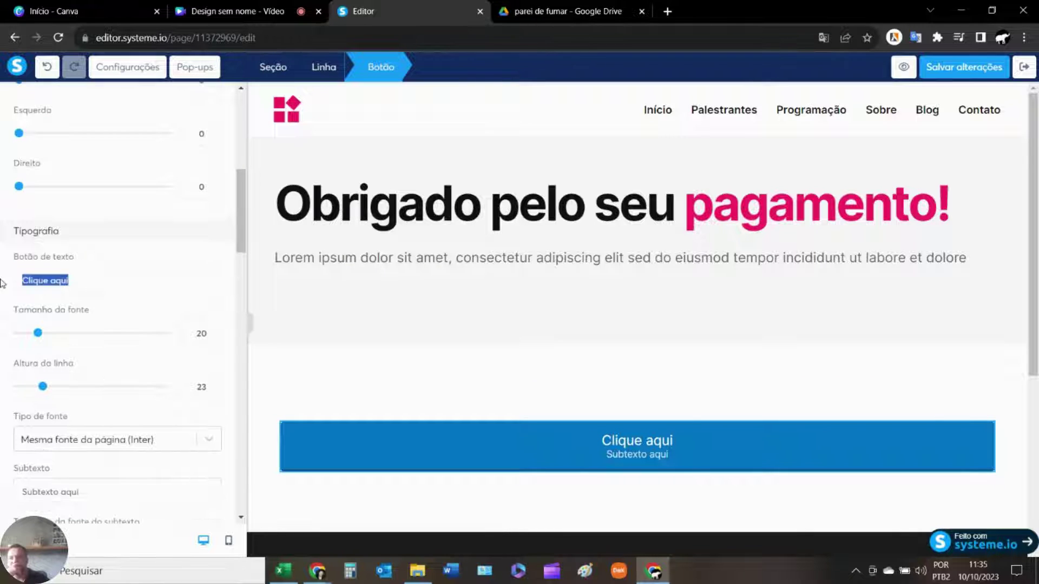
pyautogui.write('Seu ')
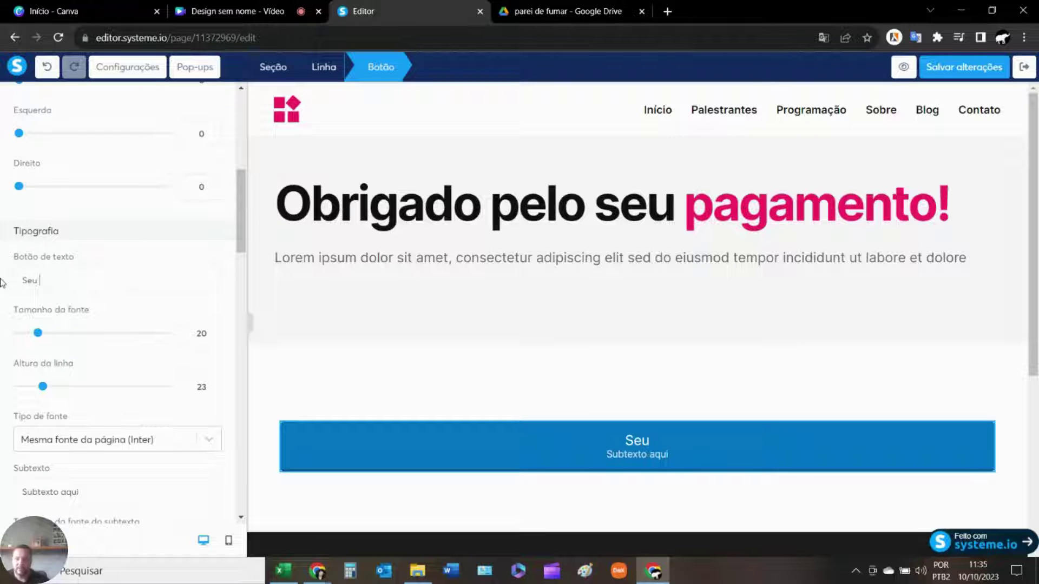
pyautogui.write('e-boo')
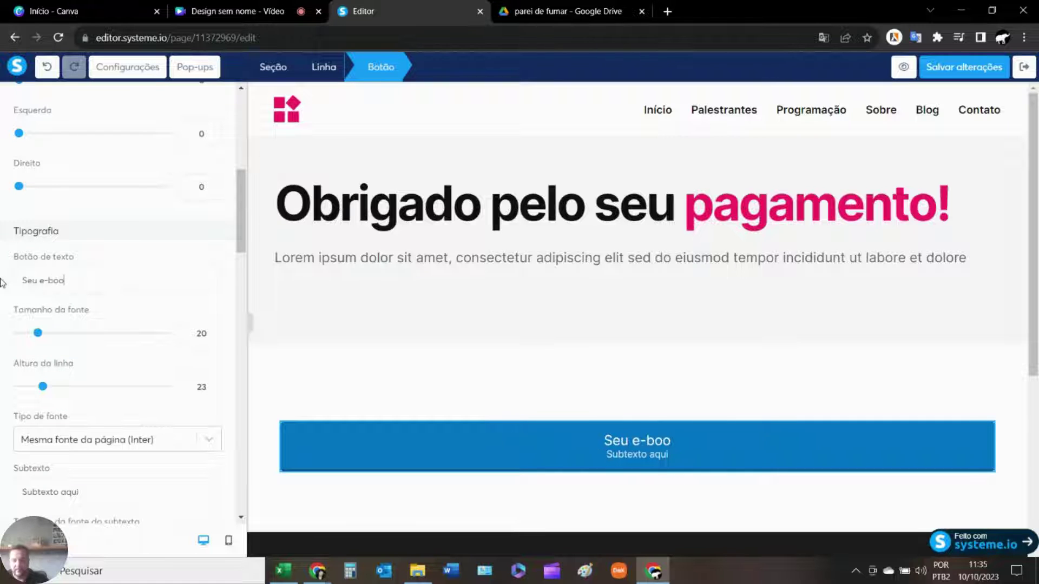
pyautogui.write('k est')
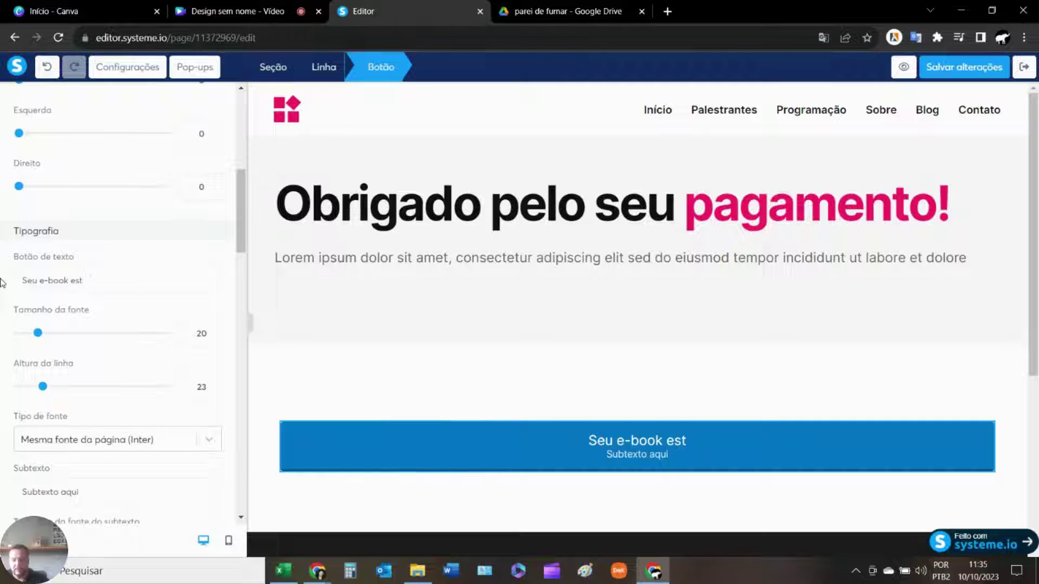
pyautogui.write('á aqui')
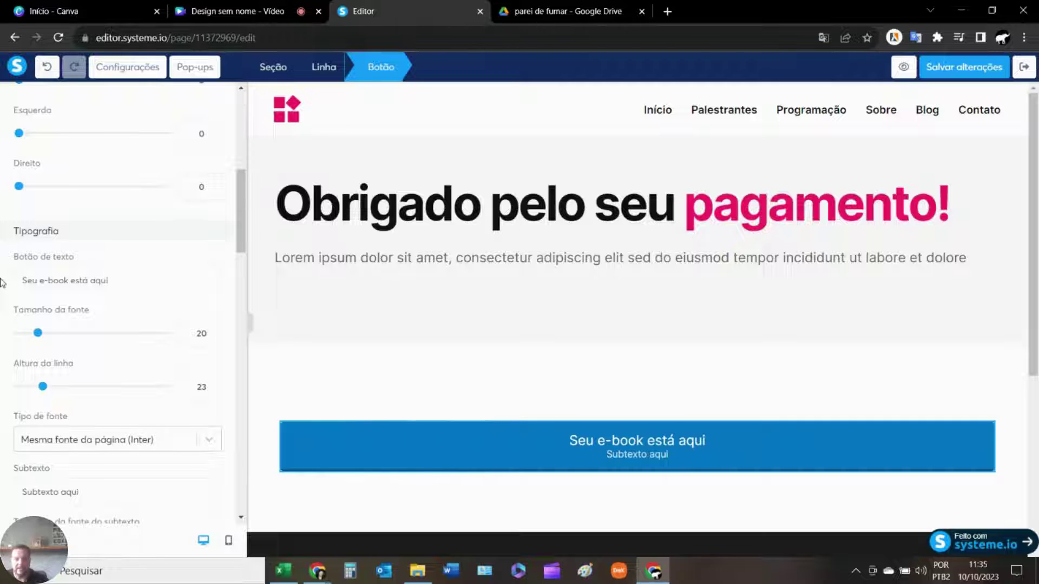
pyautogui.write('?')
pyautogui.press('BackSpace')
pyautogui.write('!')
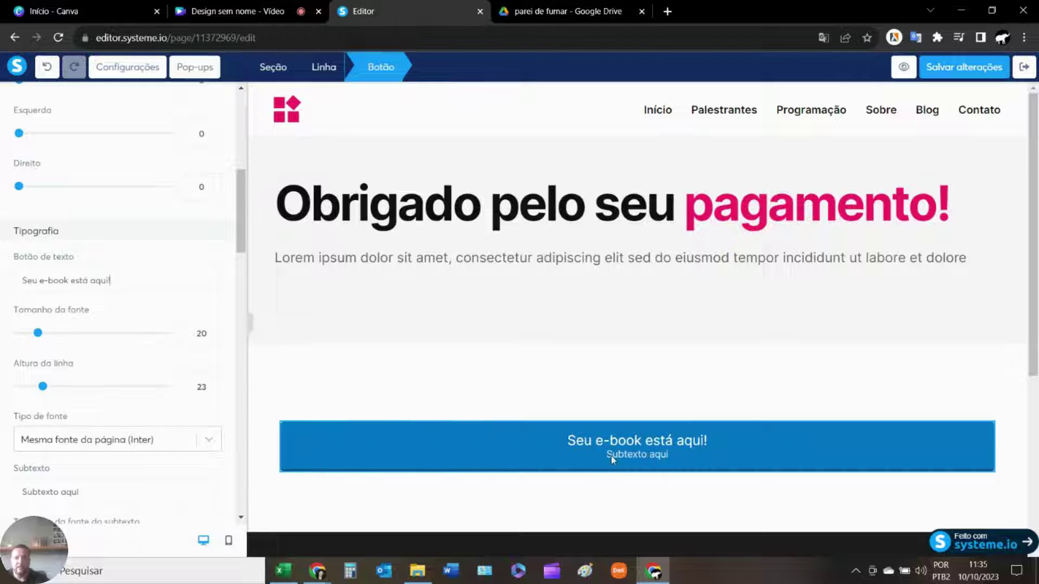
pyautogui.press('Escape')
# Set the click action of the "Seu e-book está aqui!" button to "Abrir URL".
pyautogui.scroll(-3, 61, 500)
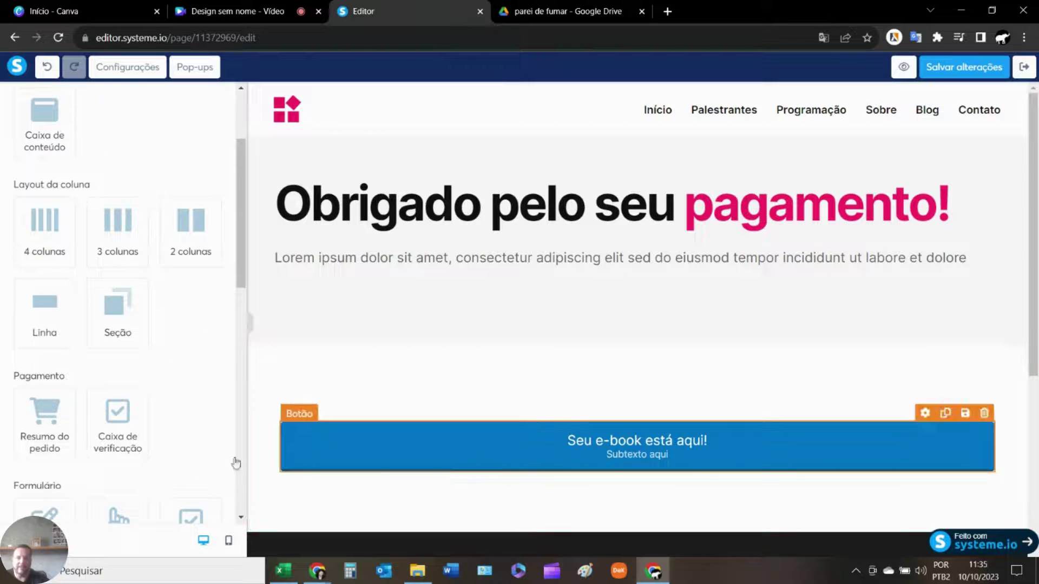
pyautogui.scroll(-3, 119, 433)
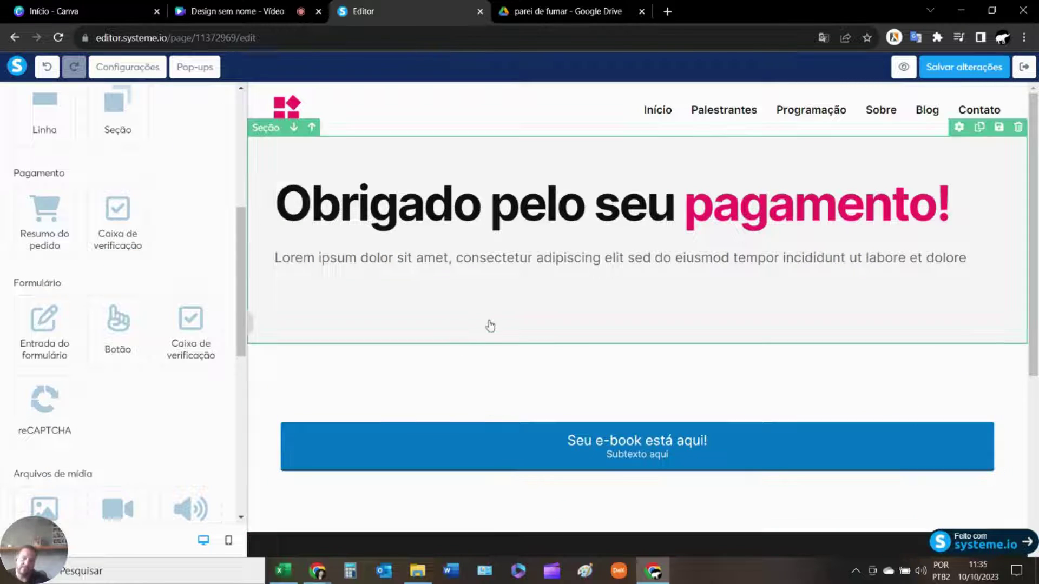
pyautogui.click(634, 438)
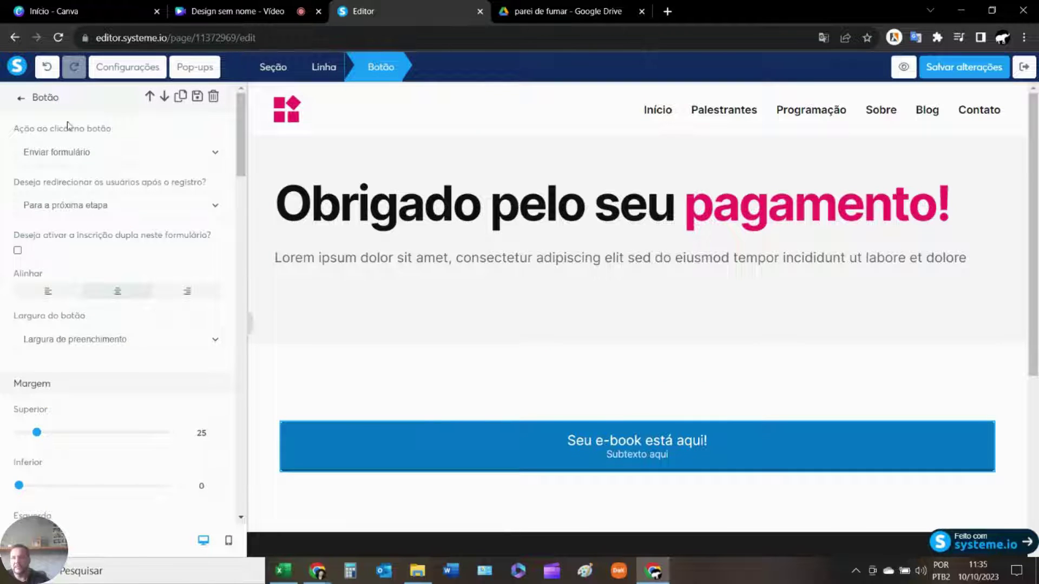
pyautogui.click(216, 153)
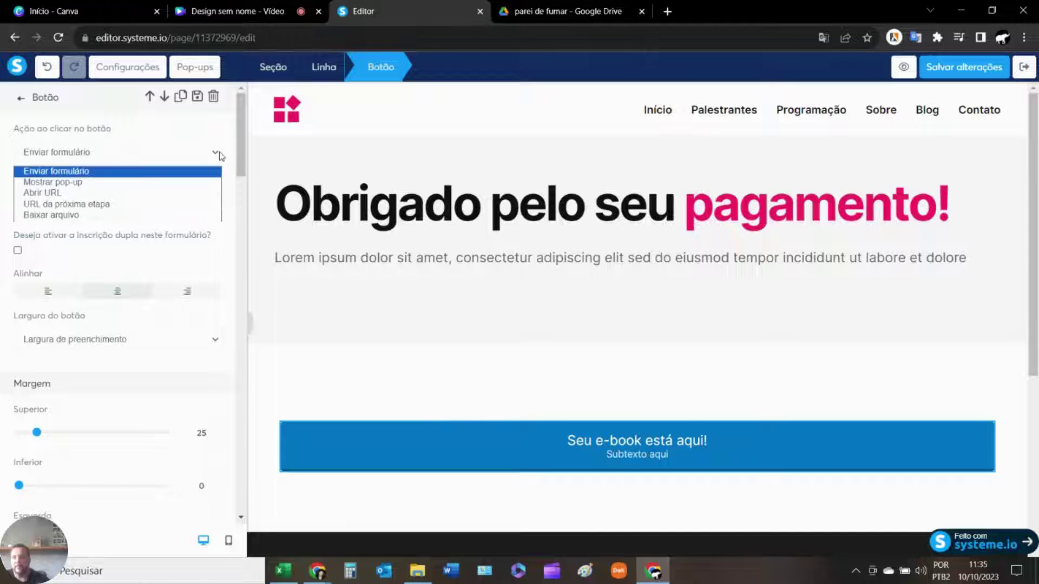
pyautogui.click(52, 194)
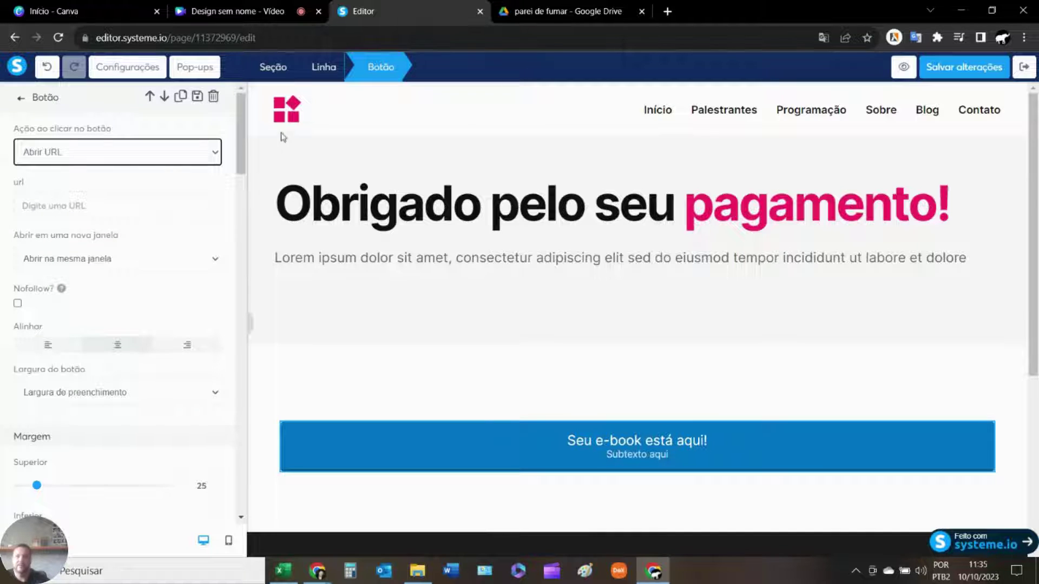
pyautogui.click(46, 209)
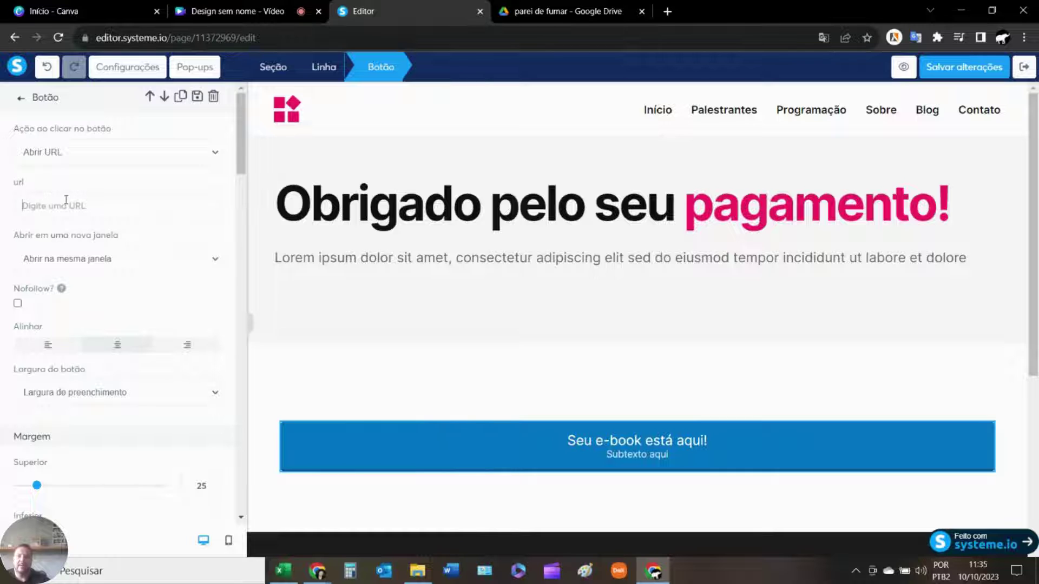
# Switch to Google Drive and copy the share link of "Parei de Fumar - livro.pdf".
pyautogui.click(566, 11)
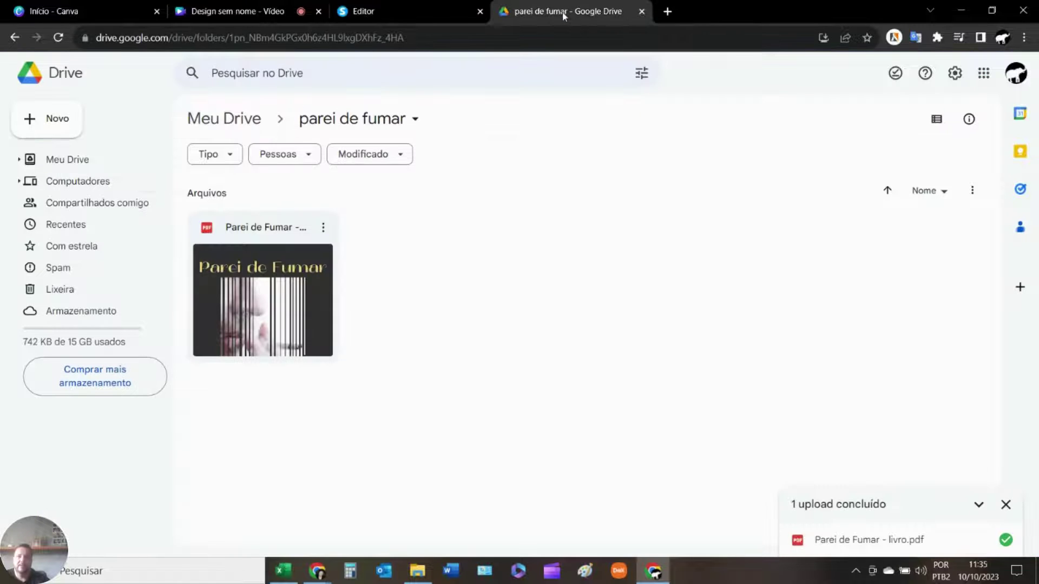
pyautogui.click(323, 228)
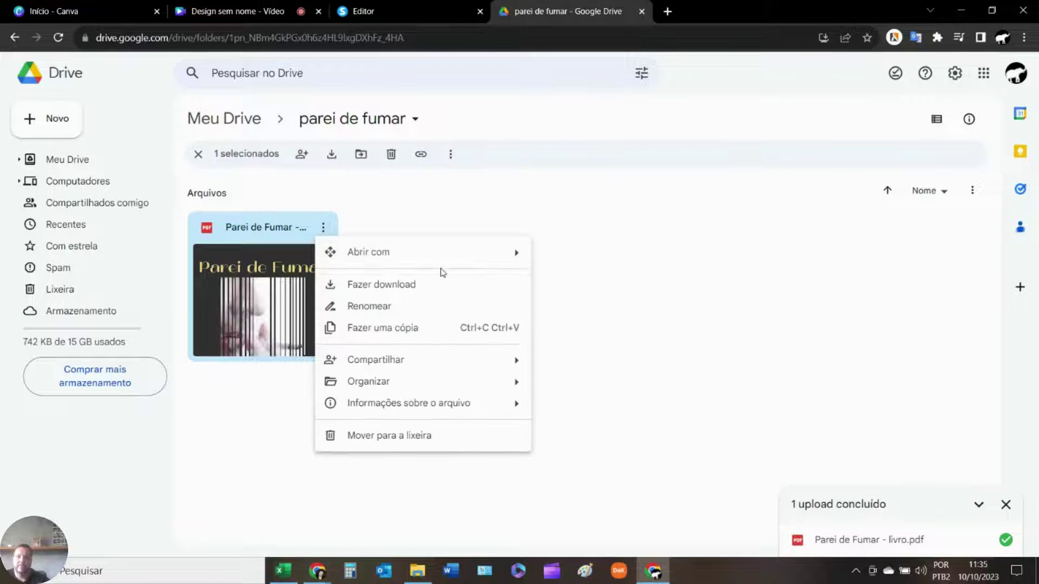
pyautogui.moveTo(392, 370)
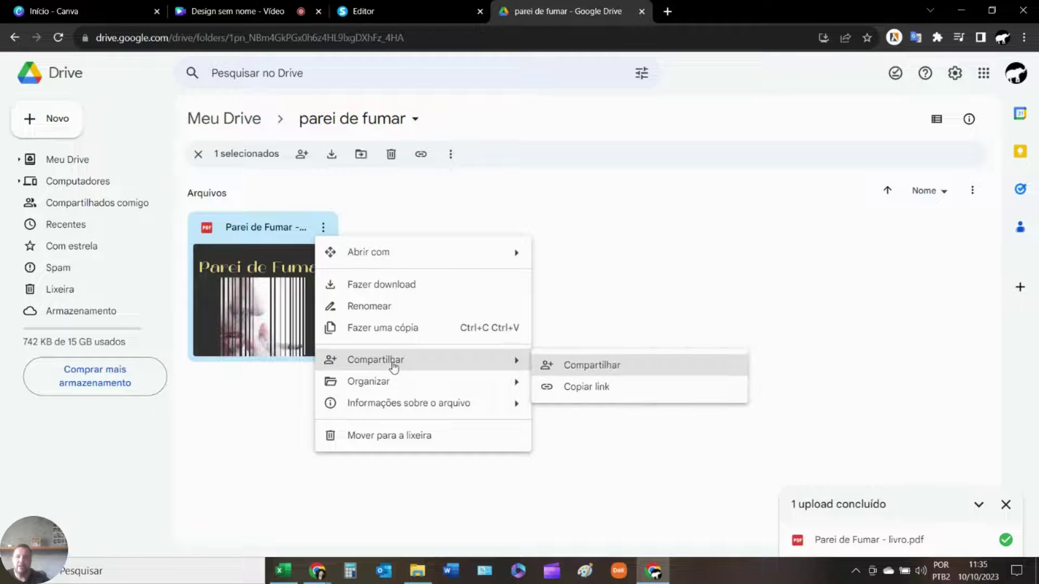
pyautogui.click(598, 388)
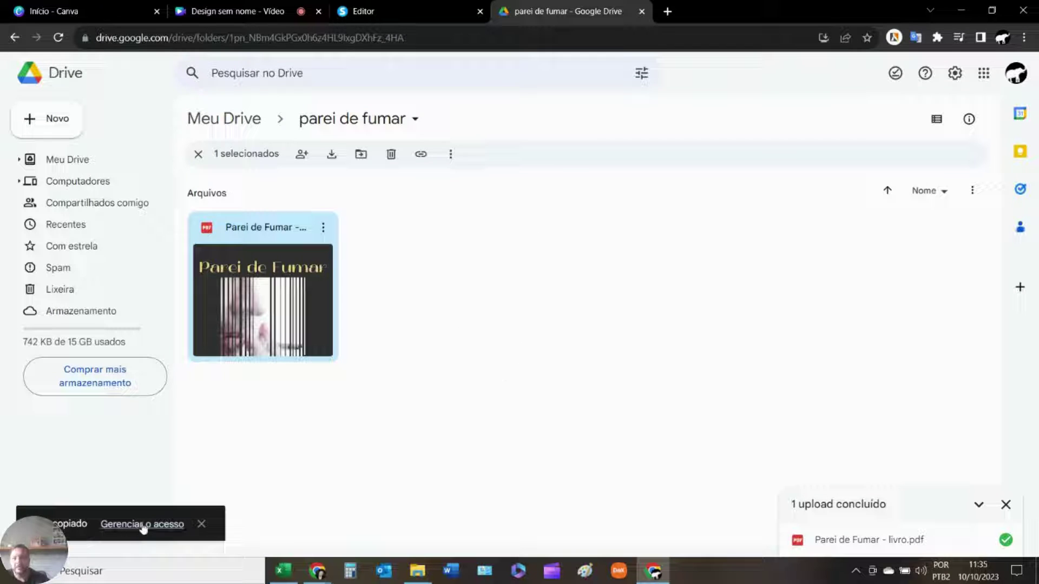
pyautogui.click(142, 528)
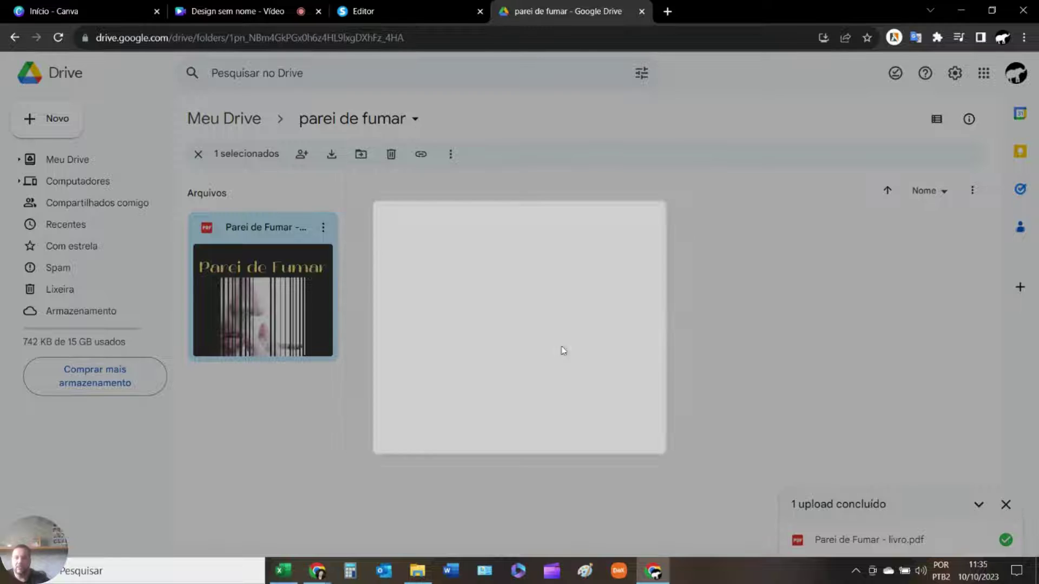
pyautogui.click(406, 424)
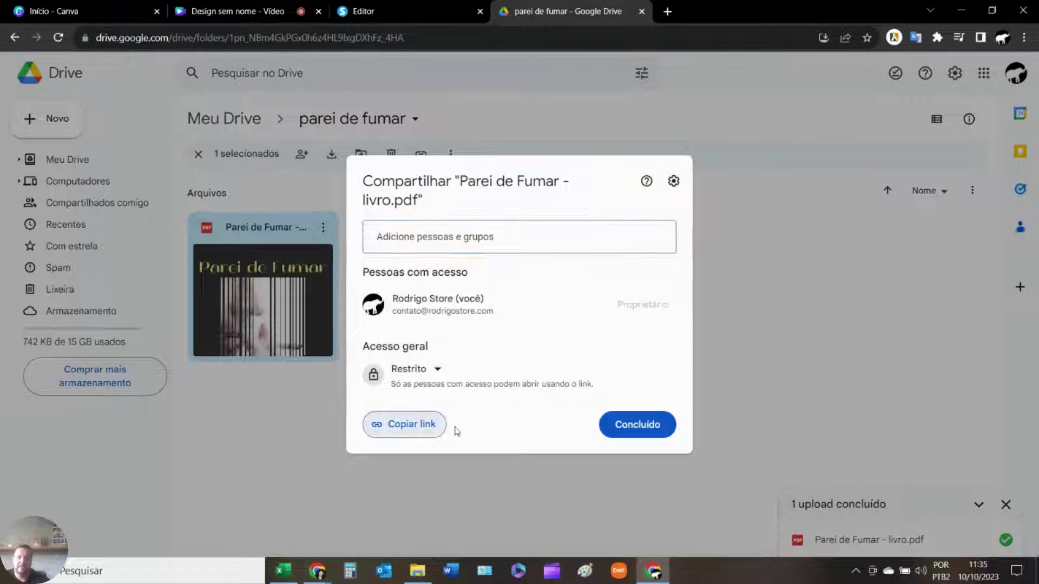
pyautogui.click(649, 430)
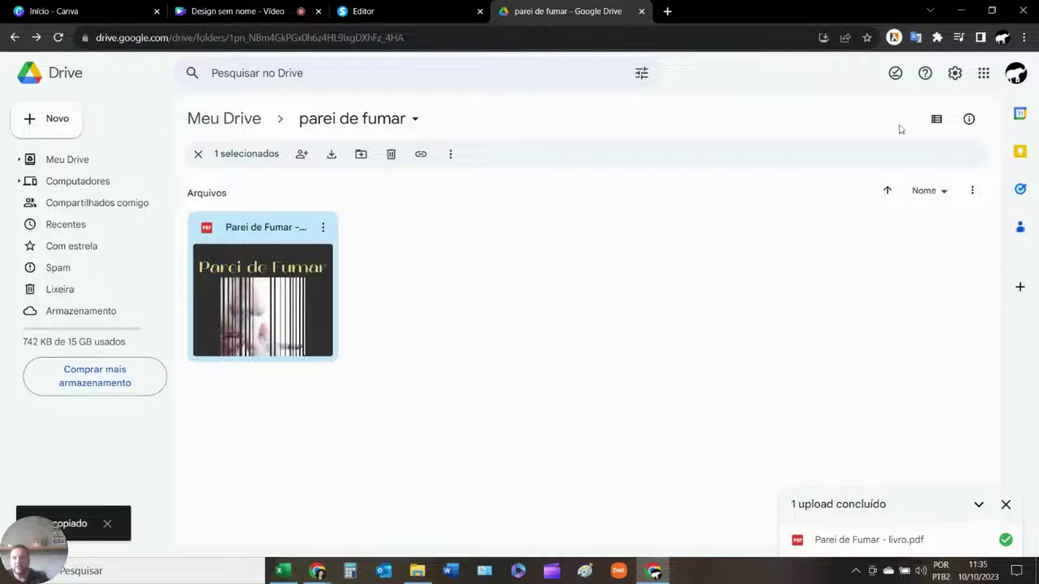
# Return to the systeme.io editor, paste the copied Drive link as the button's URL, and save the page before leaving the editor.
pyautogui.click(381, 12)
pyautogui.click(47, 209)
pyautogui.rightClick(46, 209)
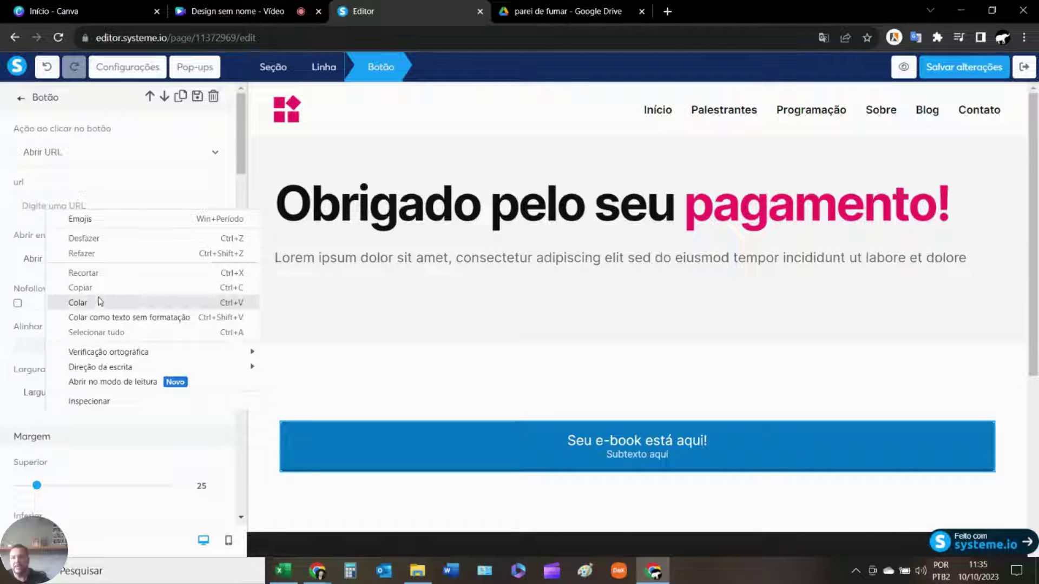
pyautogui.click(78, 302)
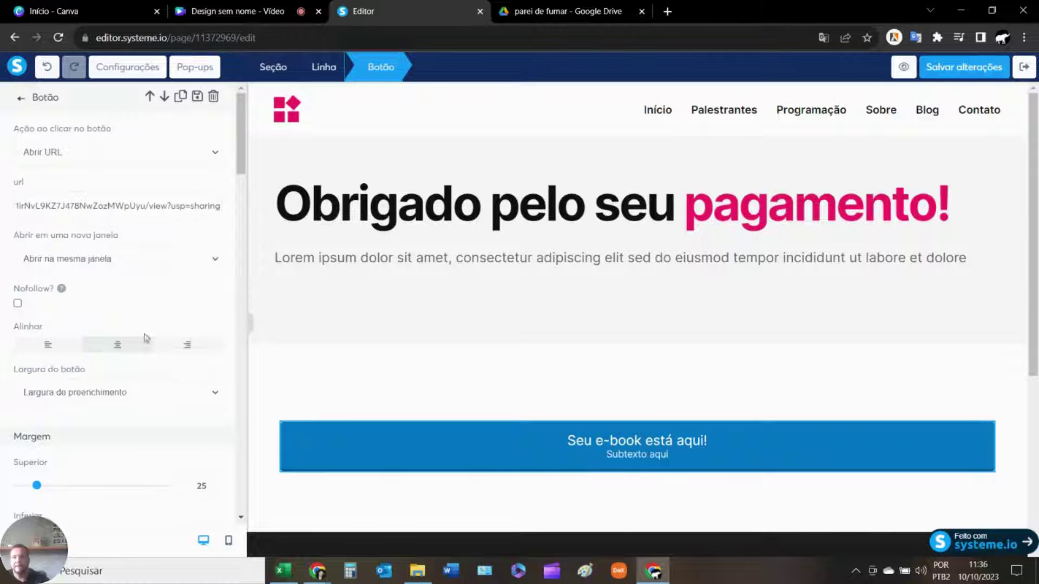
pyautogui.click(990, 75)
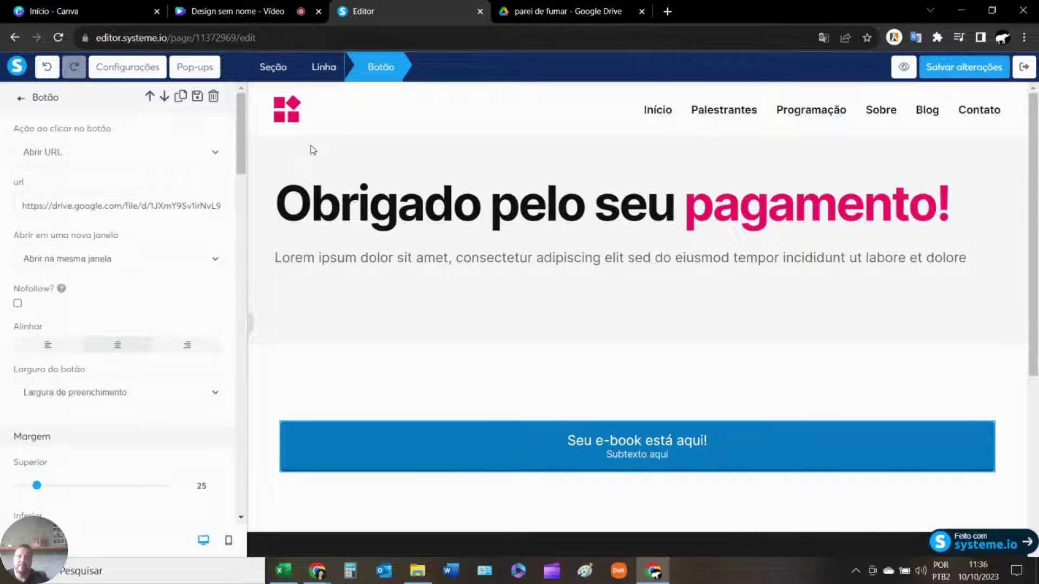
pyautogui.click(1024, 67)
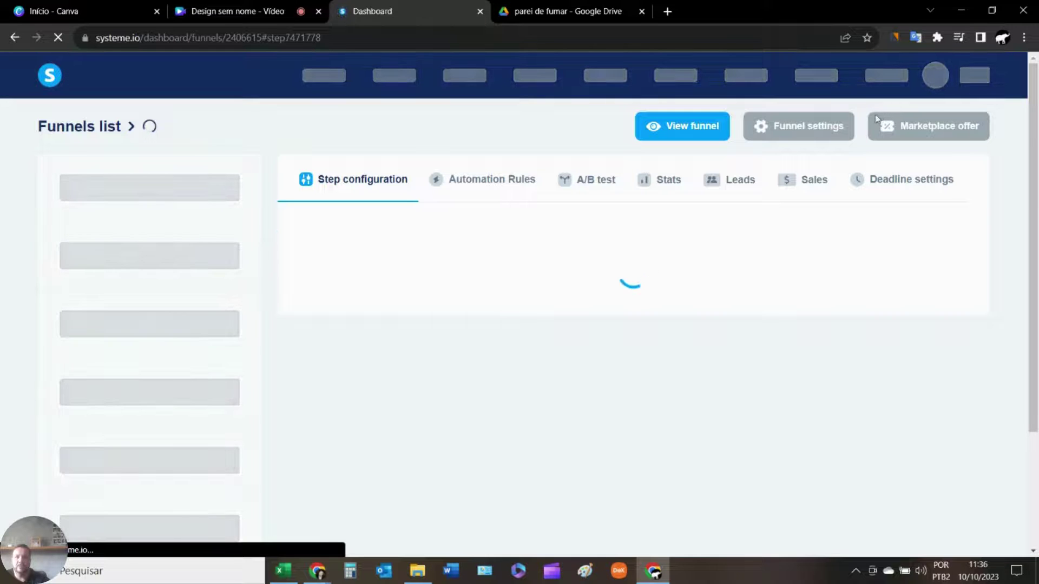
# Copy the URL of the funnel's product page step and open it in a new browser tab.
pyautogui.scroll(-1, 872, 120)
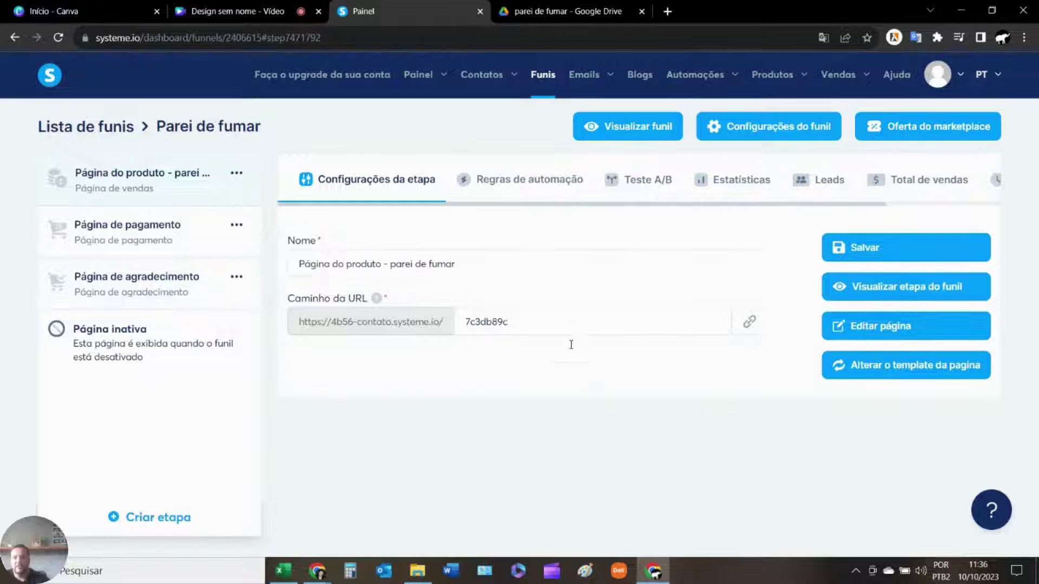
pyautogui.click(749, 321)
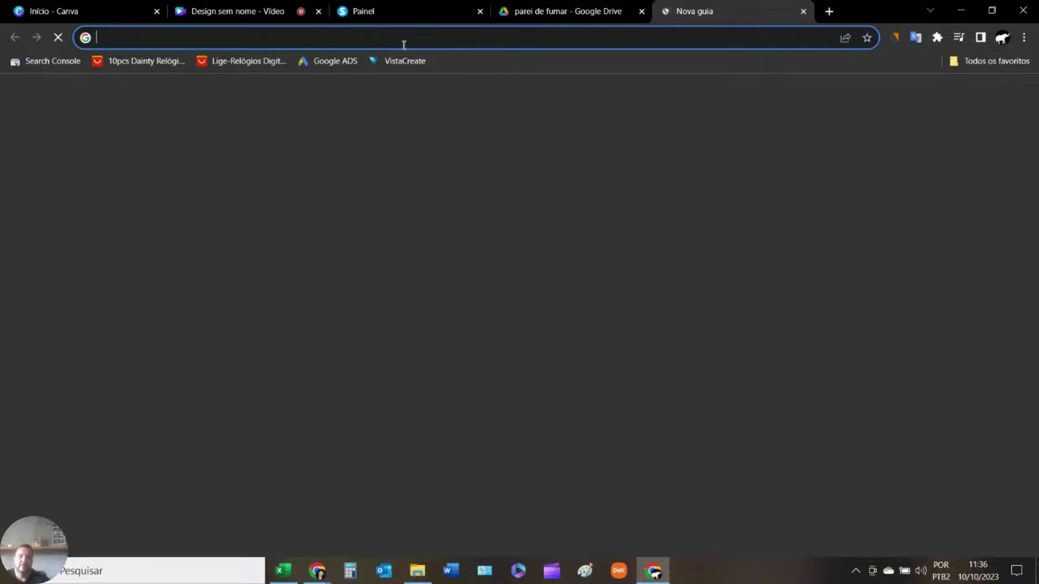
pyautogui.click(667, 11)
pyautogui.rightClick(387, 38)
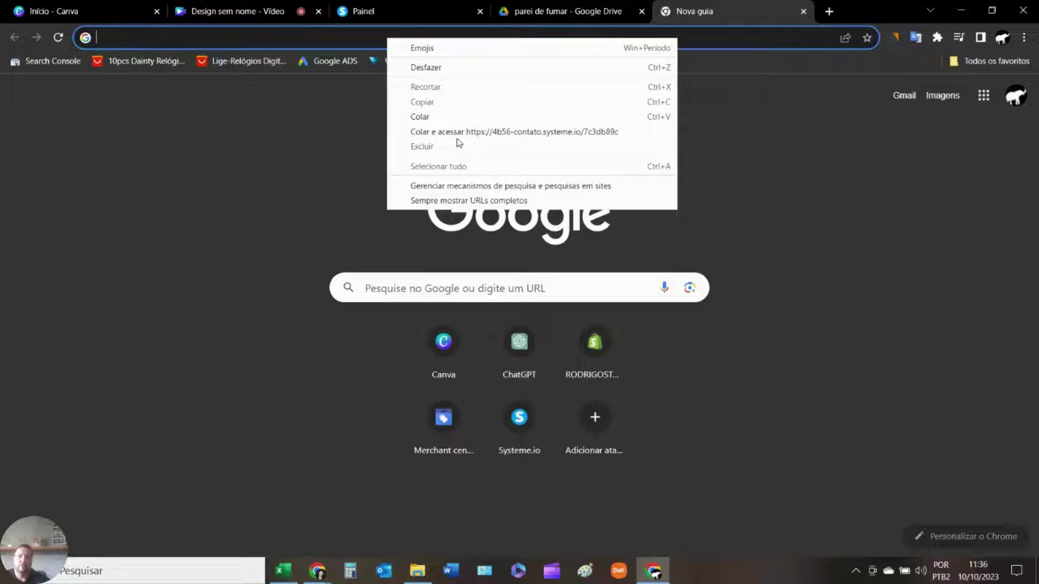
pyautogui.click(433, 116)
pyautogui.click(501, 63)
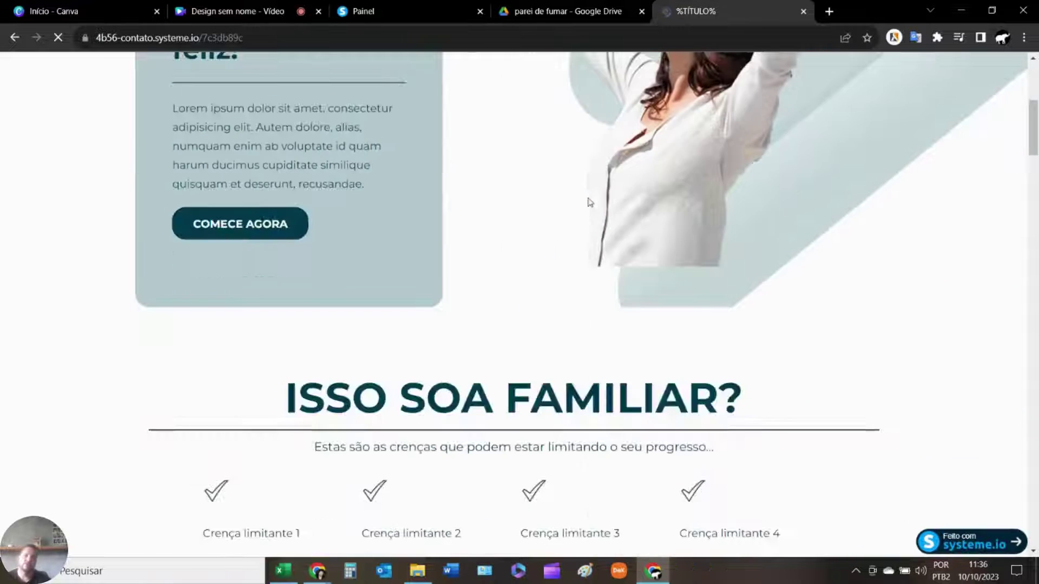
# Review the live sales page and follow its "SIM! EU PRECISO DISSO" button to the order form.
pyautogui.scroll(-20, 587, 202)
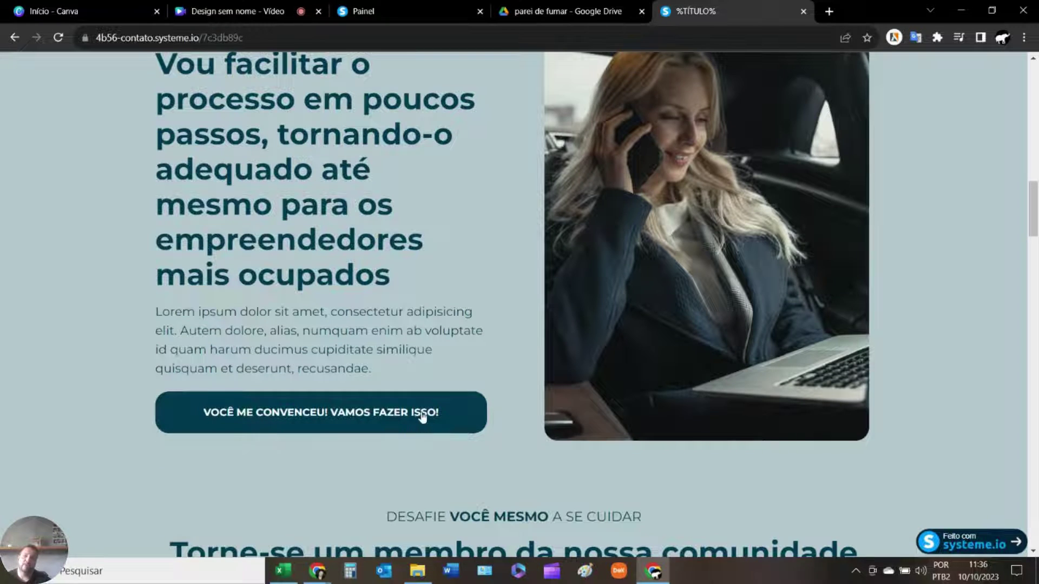
pyautogui.scroll(-12, 411, 406)
pyautogui.scroll(-10, 535, 322)
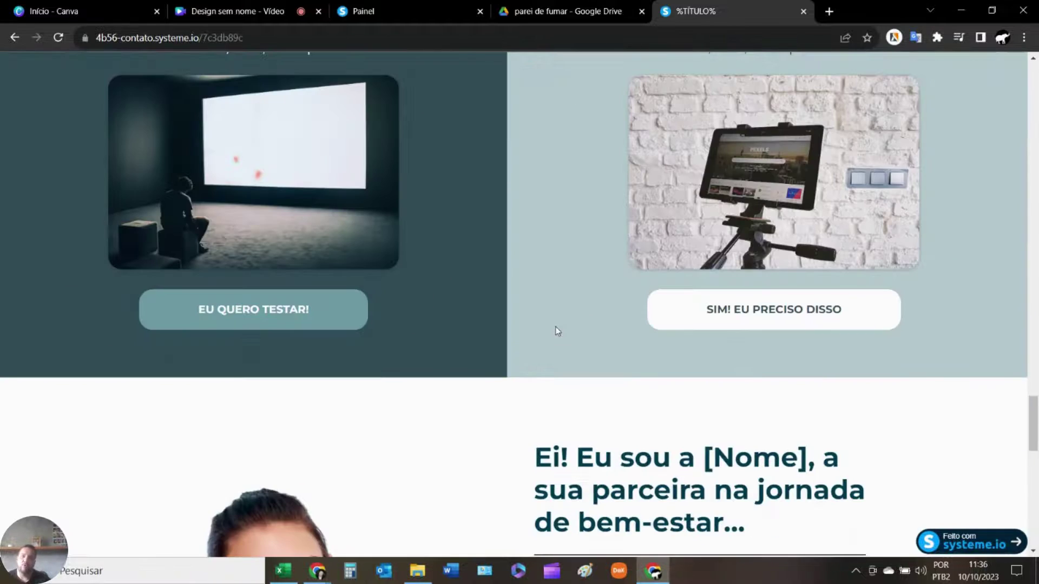
pyautogui.click(771, 304)
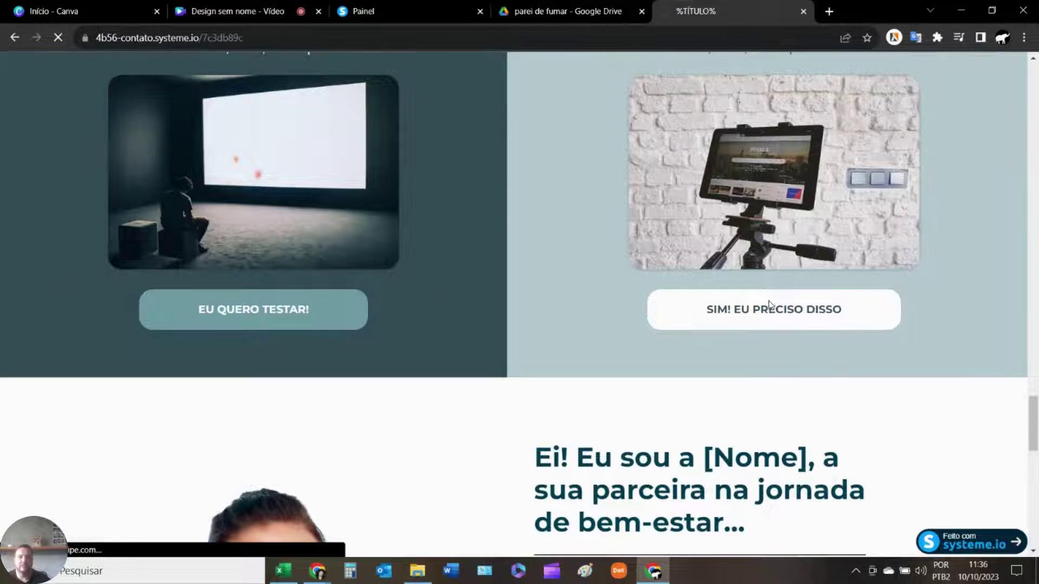
# Examine the order form page, including its contact fields, payment methods and "COMPRAR AGORA" button.
pyautogui.scroll(-7, 523, 281)
pyautogui.scroll(-10, 522, 281)
pyautogui.scroll(17, 460, 314)
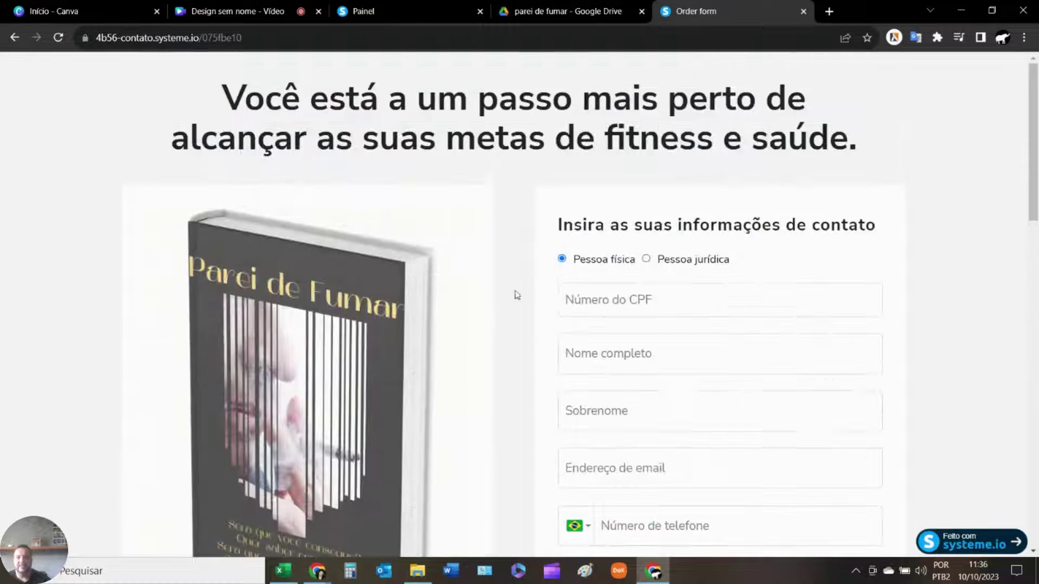
pyautogui.scroll(-12, 519, 281)
pyautogui.scroll(-3, 542, 351)
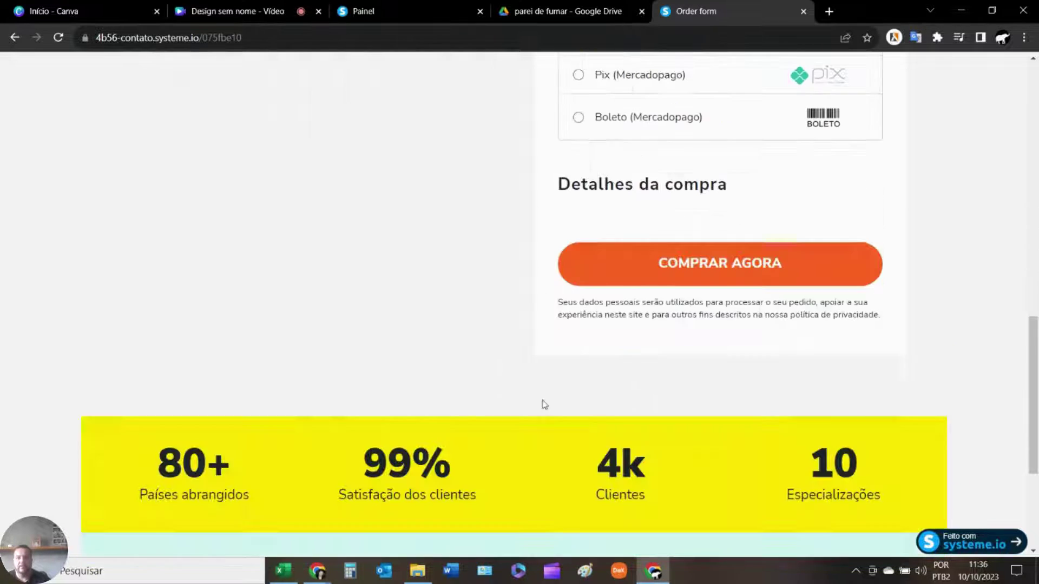
pyautogui.scroll(5, 523, 293)
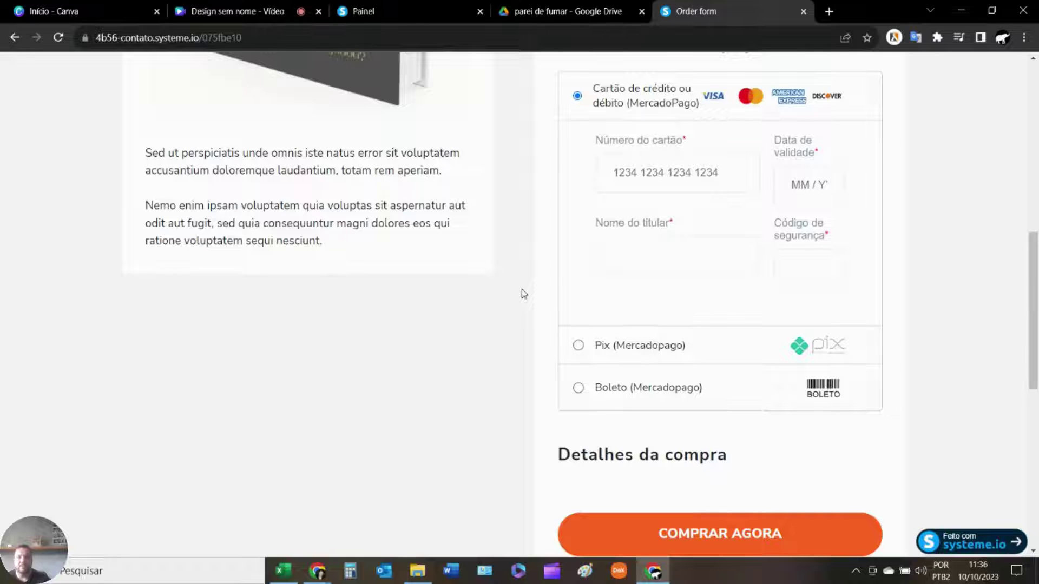
pyautogui.scroll(-3, 524, 294)
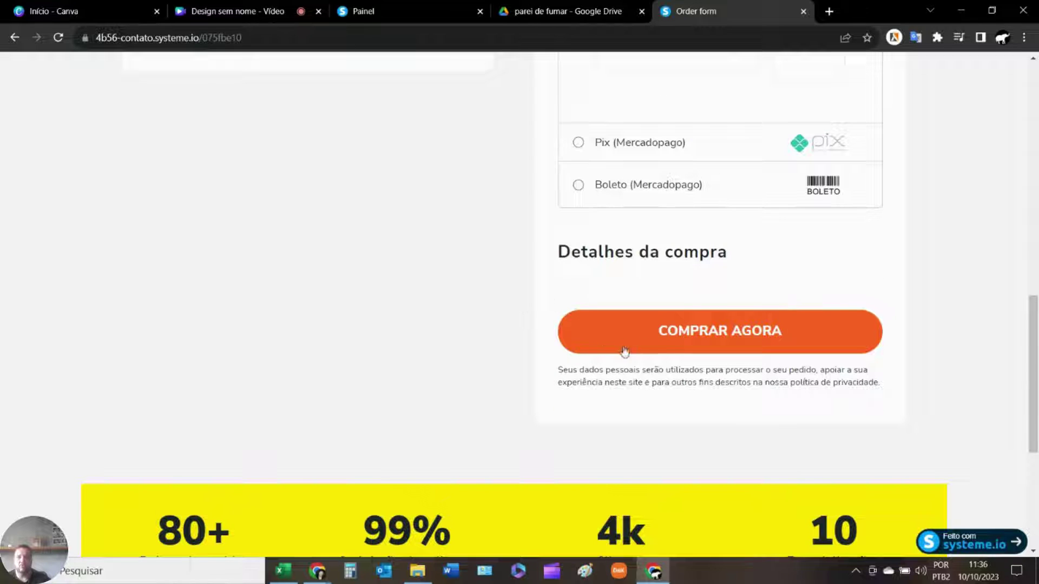
pyautogui.scroll(15, 495, 343)
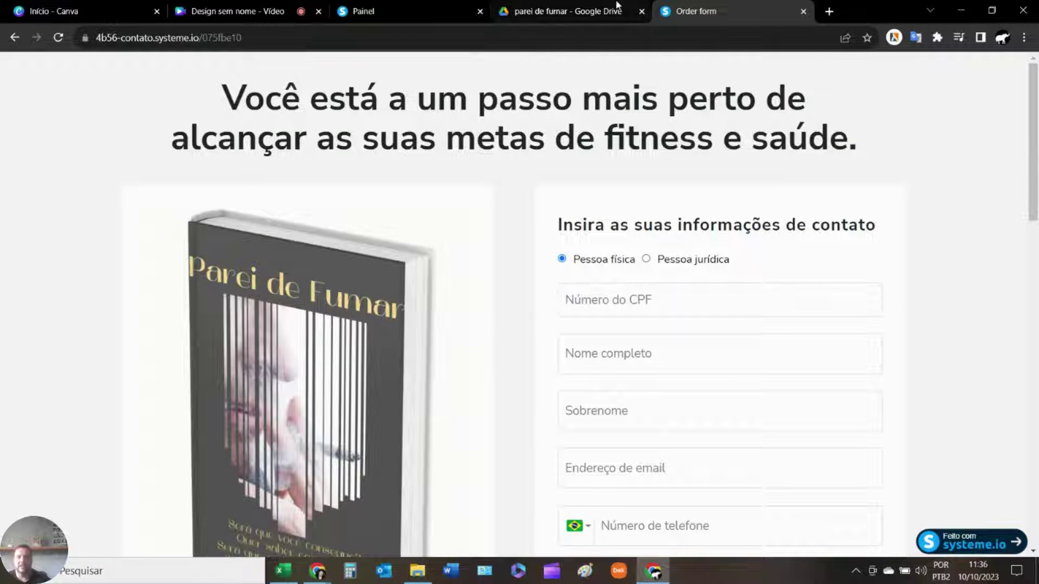
# Preview the funnel's "Página de agradecimento" step and test its "Seu e-book está aqui!" button.
pyautogui.click(403, 8)
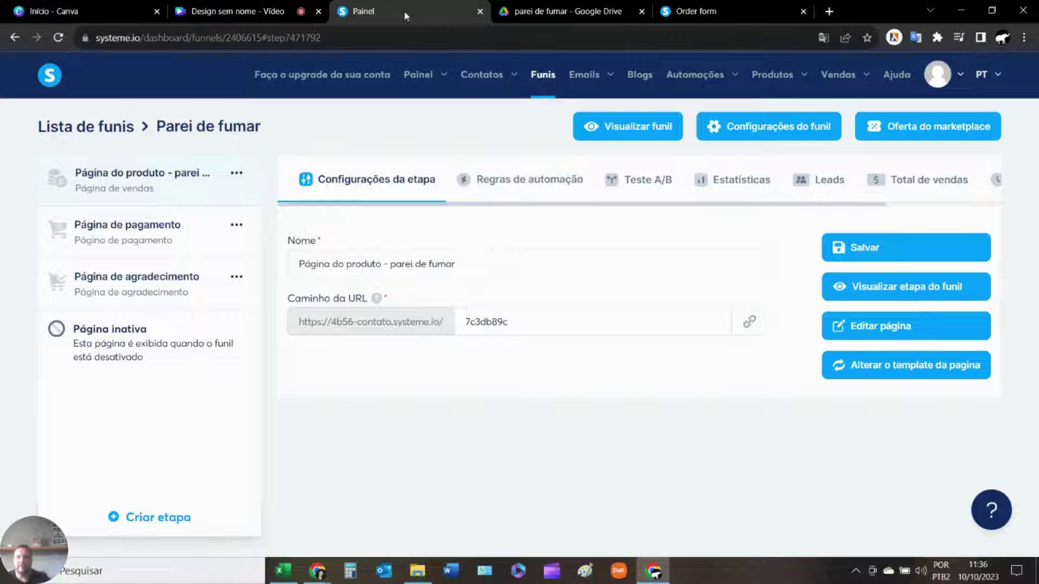
pyautogui.click(175, 290)
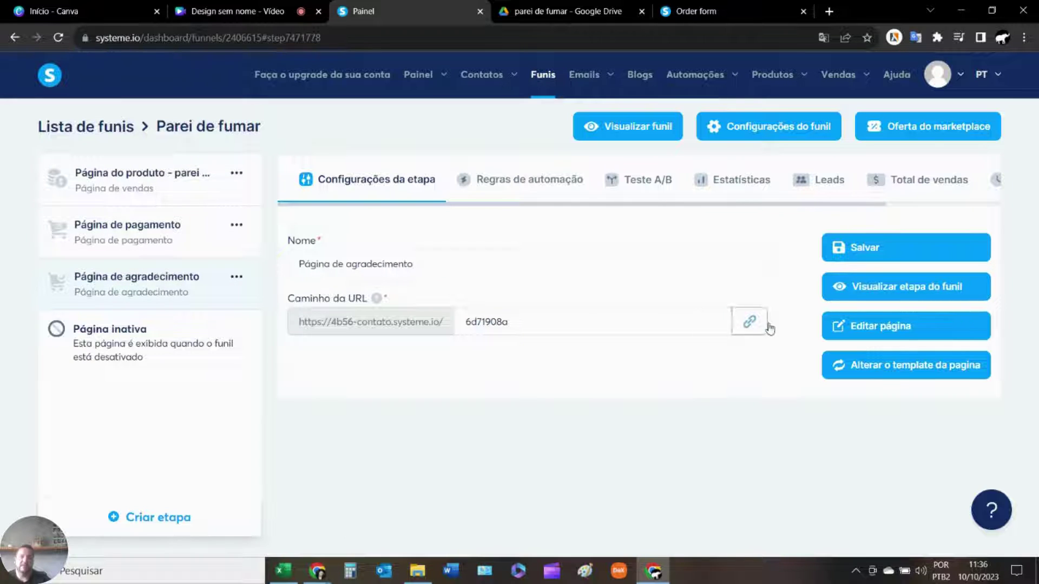
pyautogui.click(920, 287)
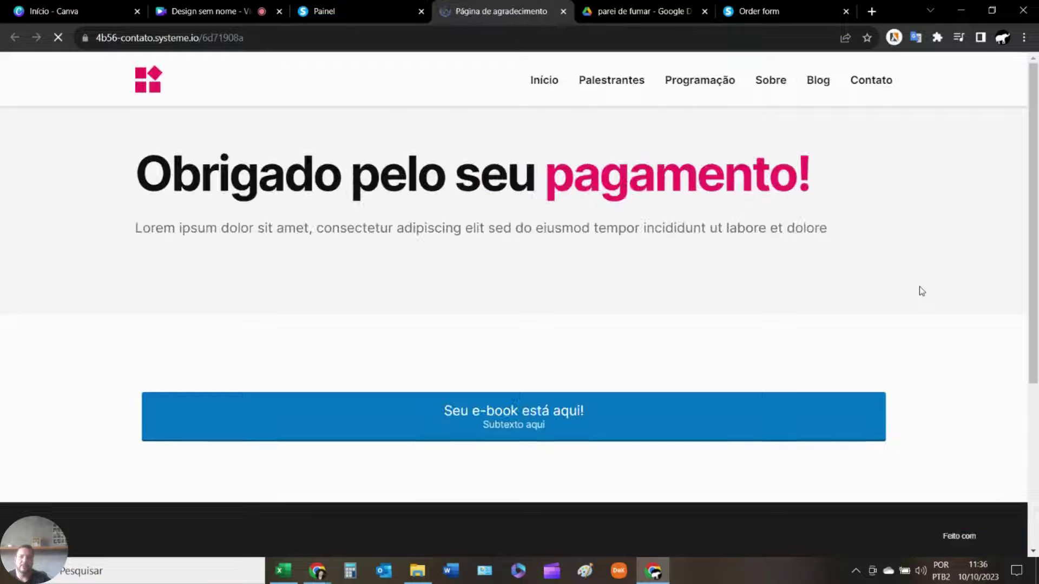
pyautogui.click(504, 420)
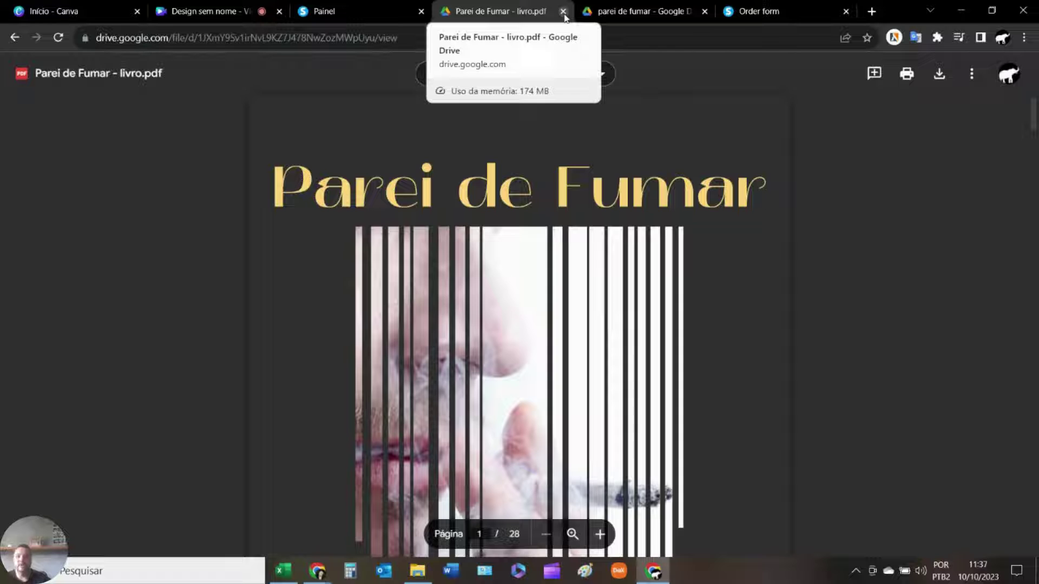
# Return to the systeme.io panel and reopen "Página de agradecimento" in the page editor.
pyautogui.hotkey('ctrl', 'shift', 'Tab')
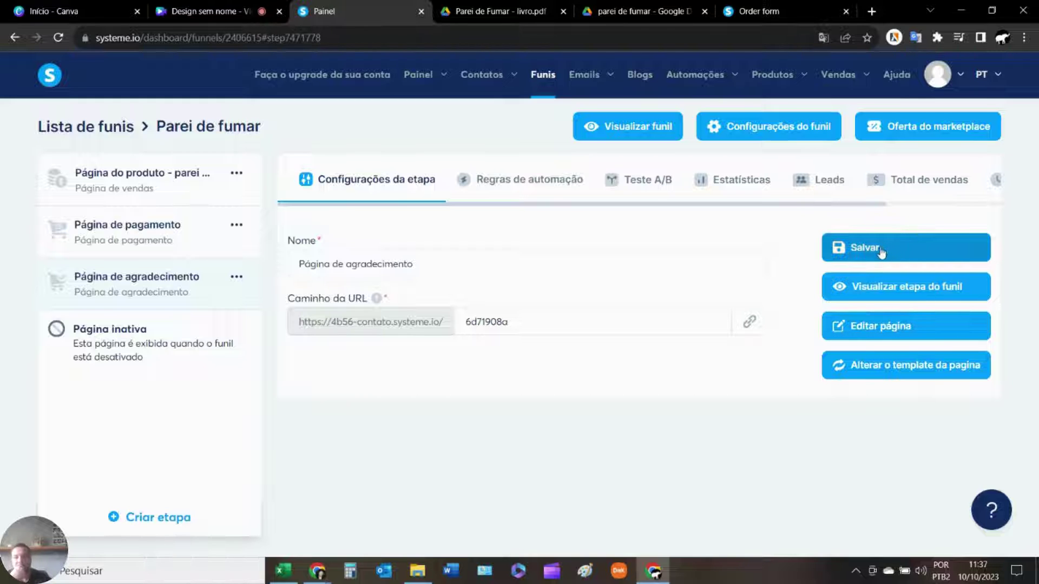
pyautogui.click(894, 334)
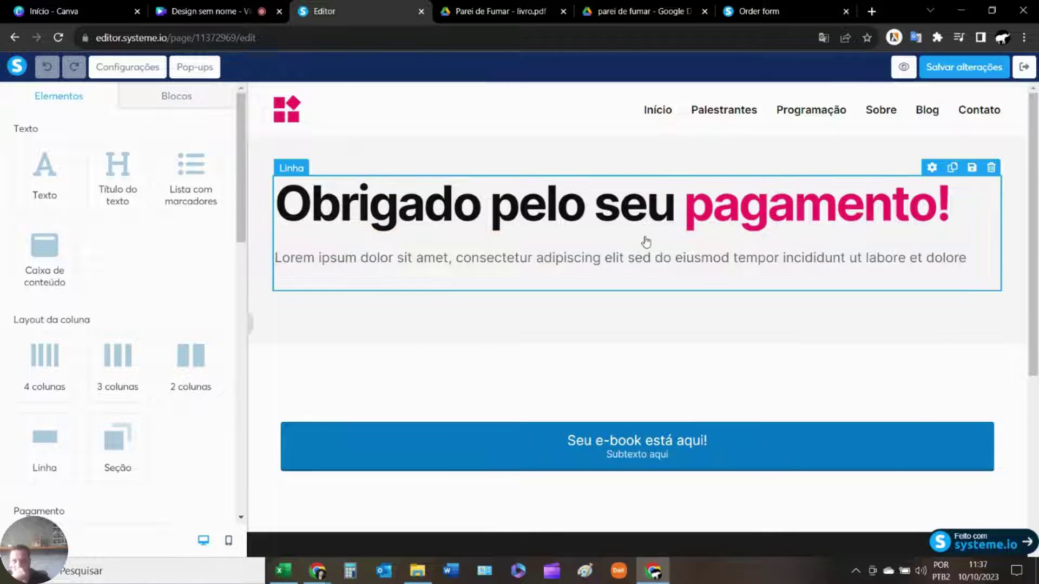
# Clear the link URL of the "Seu e-book está aqui!" button on the thank-you page.
pyautogui.scroll(-2, 646, 242)
pyautogui.click(645, 317)
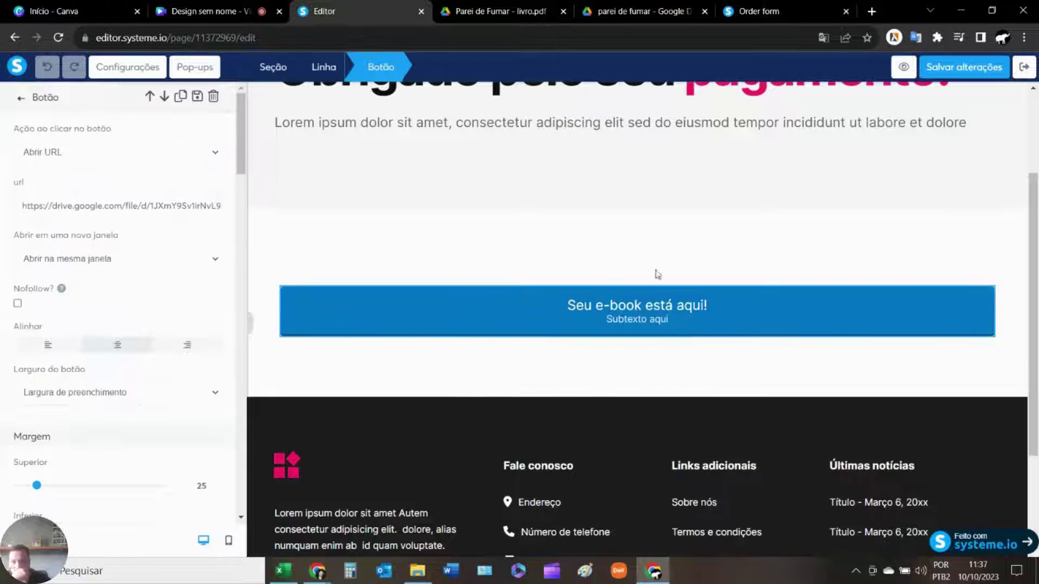
pyautogui.moveTo(45, 207); pyautogui.dragTo(307, 220)
pyautogui.press('BackSpace')
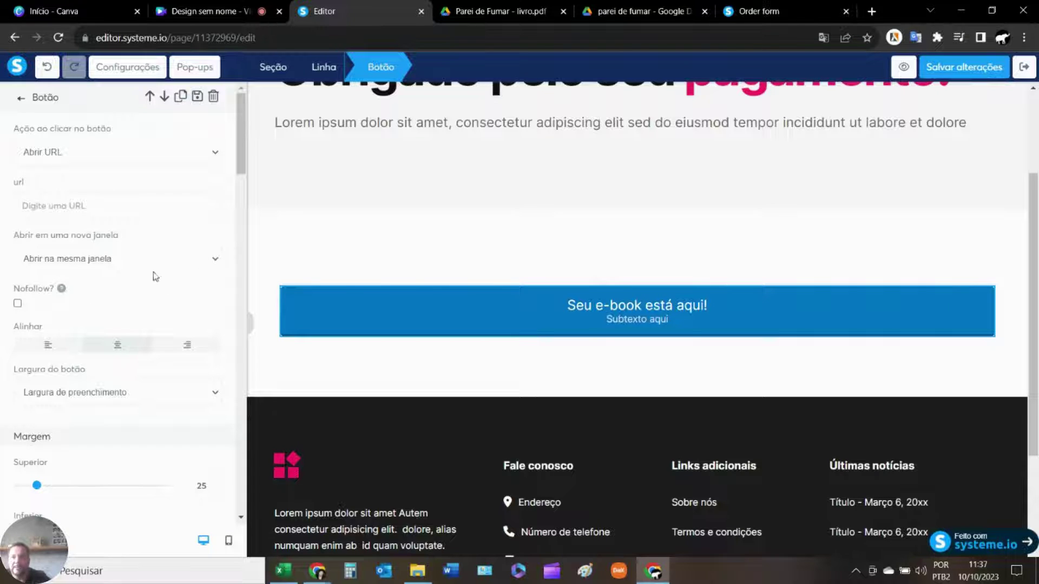
pyautogui.press('Escape')
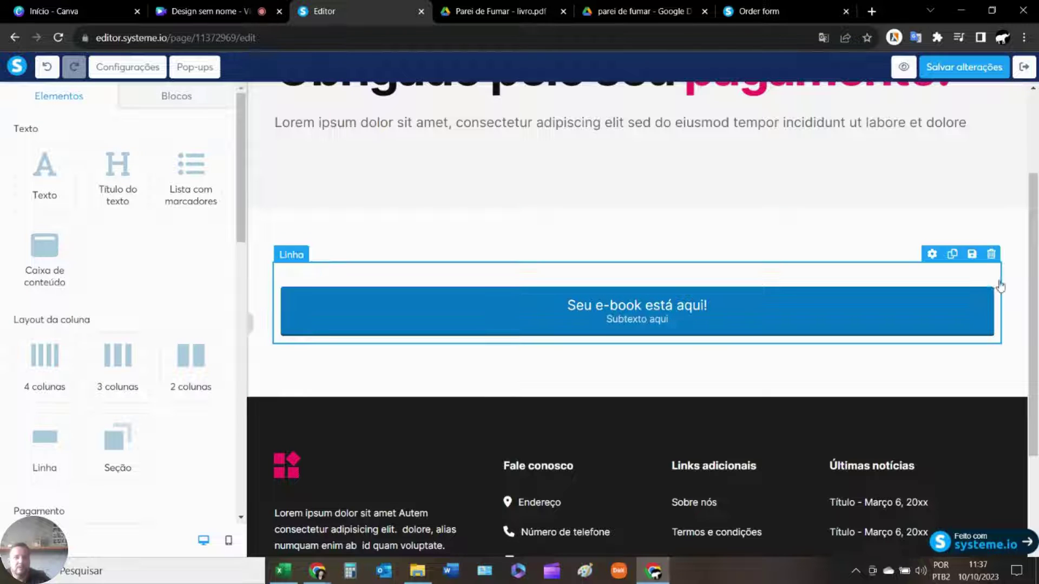
# Delete the row with the "Seu e-book está aqui!" button and its emptied section, and save the thank-you page.
pyautogui.click(991, 253)
pyautogui.click(574, 115)
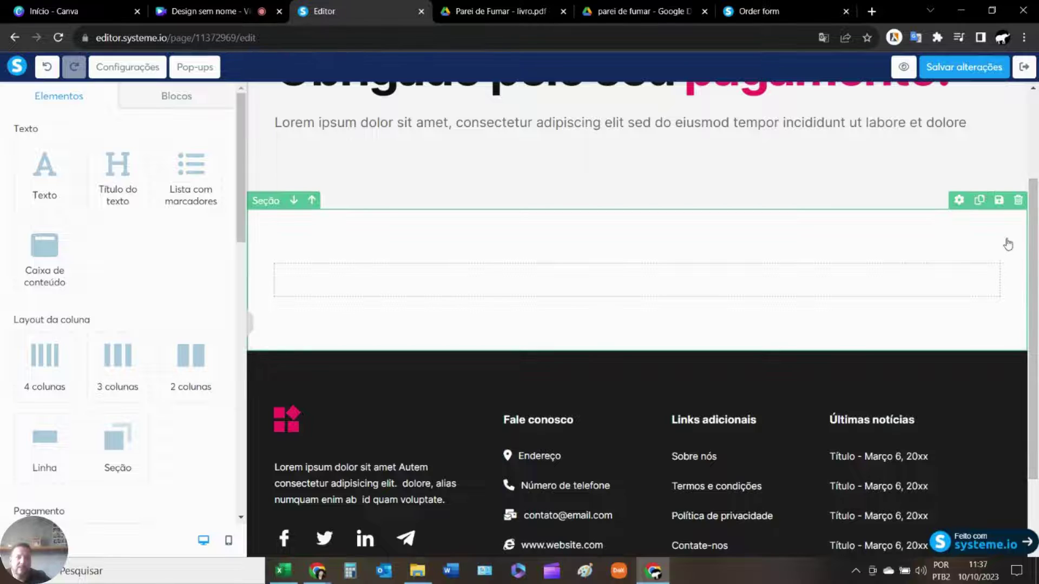
pyautogui.click(1018, 200)
pyautogui.click(574, 116)
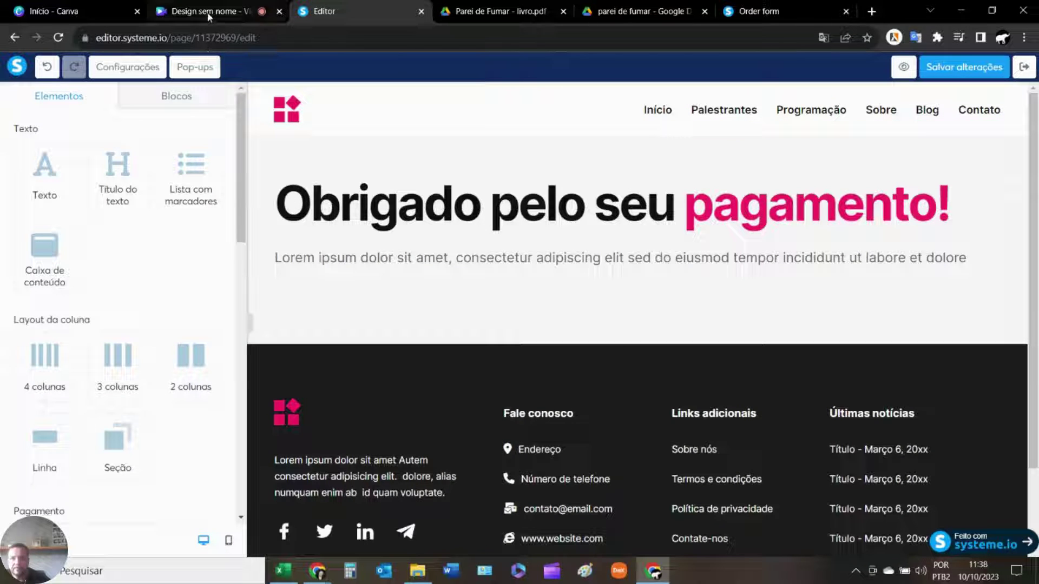
pyautogui.click(964, 67)
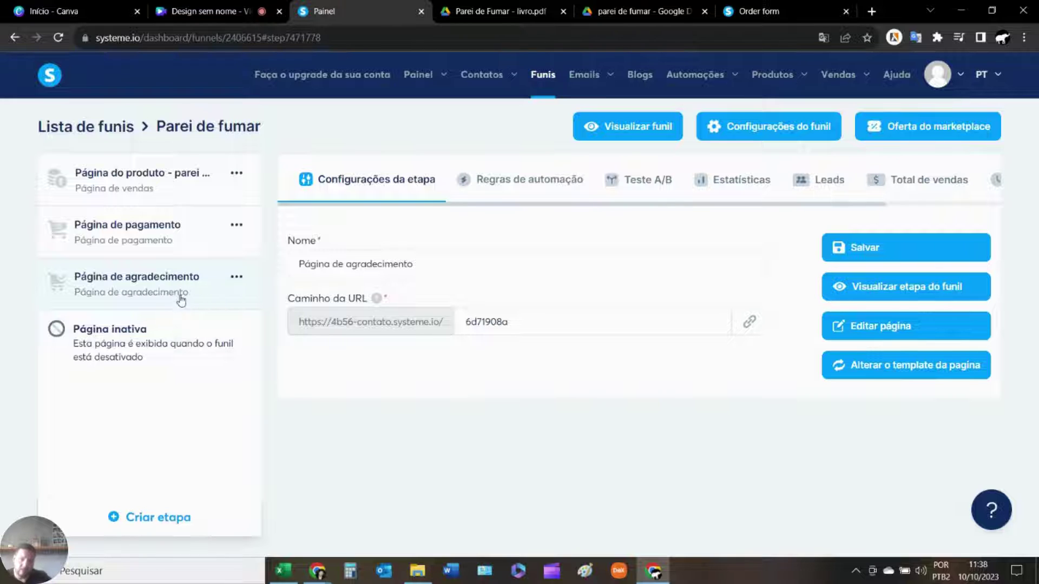
# Set the offer type of the "Página de pagamento" step to "Produto digital".
pyautogui.click(142, 233)
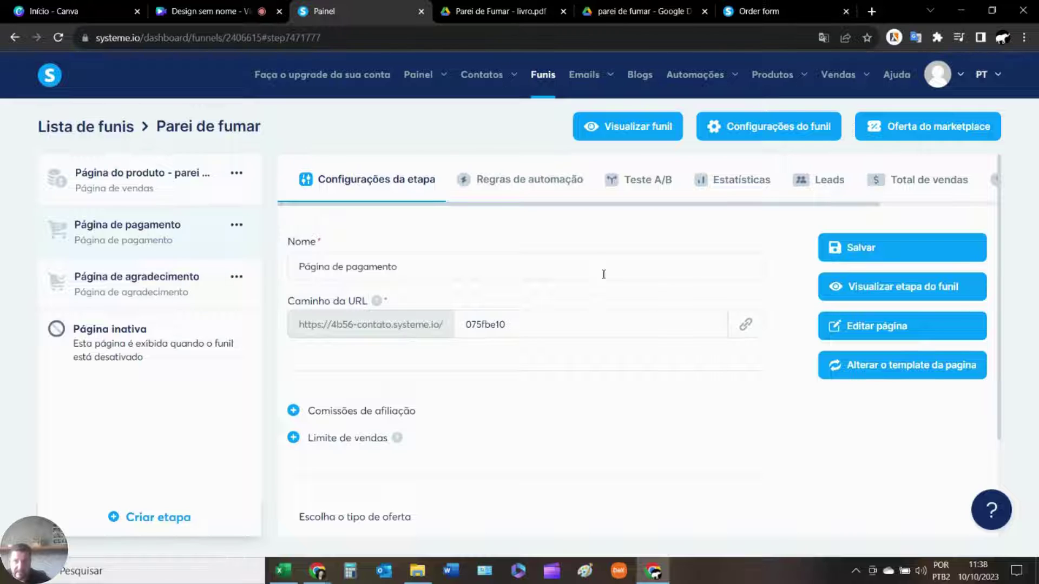
pyautogui.scroll(-3, 596, 271)
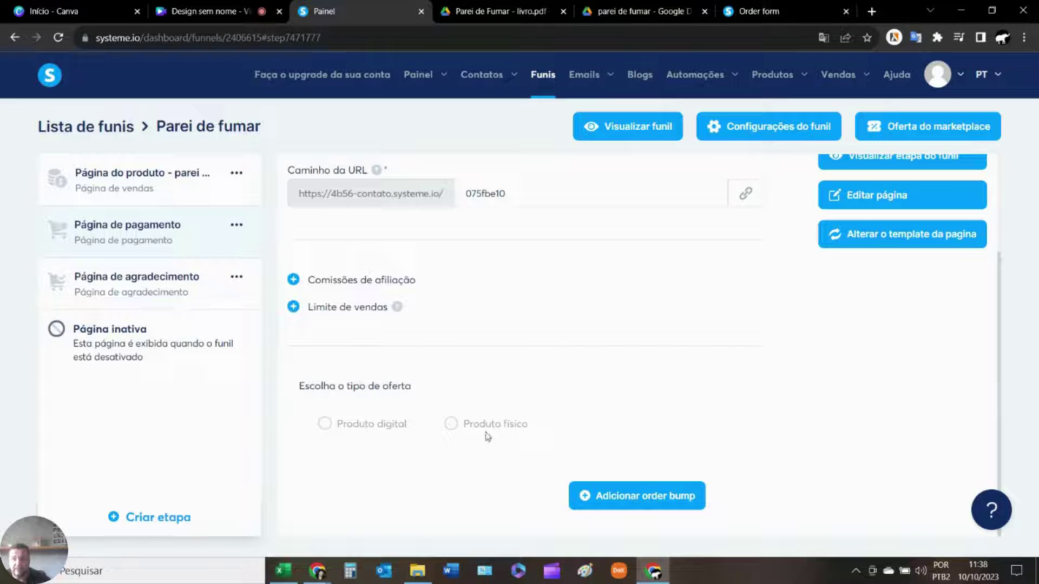
pyautogui.click(325, 425)
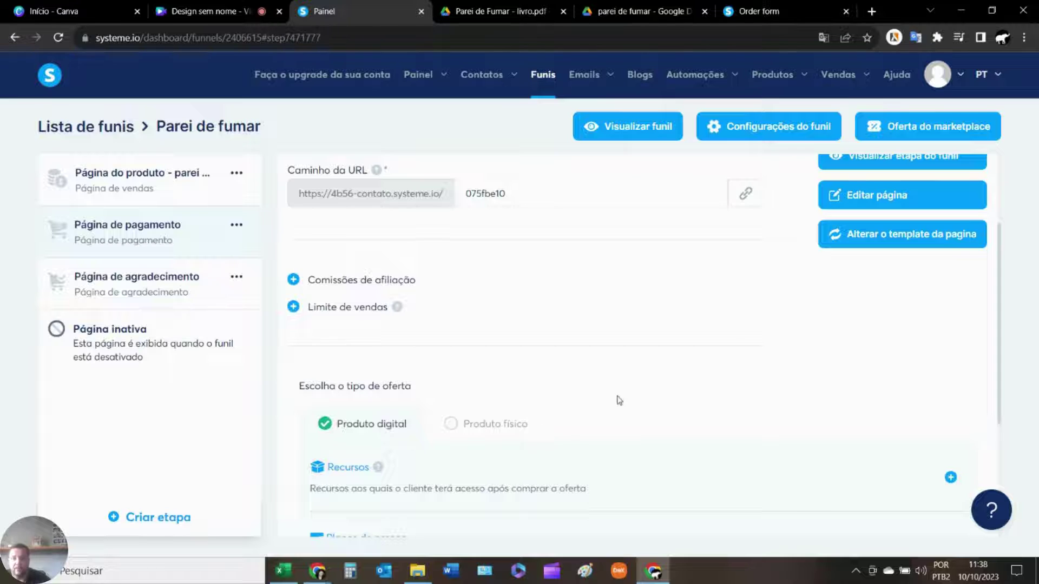
# Add a resource of type Tags to the digital offer and assign it the "Parei de fumar" tag.
pyautogui.scroll(-4, 622, 399)
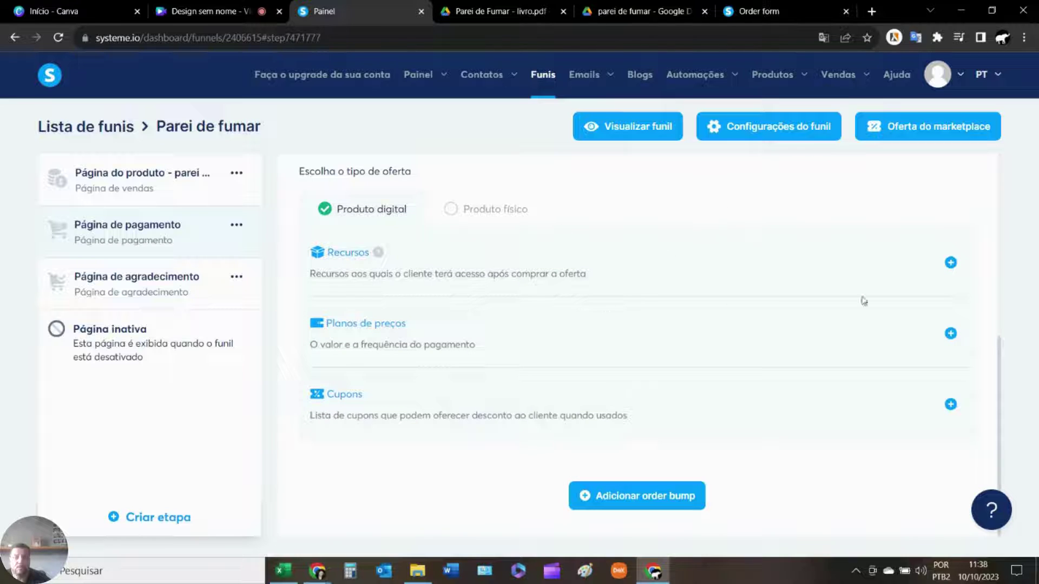
pyautogui.click(951, 262)
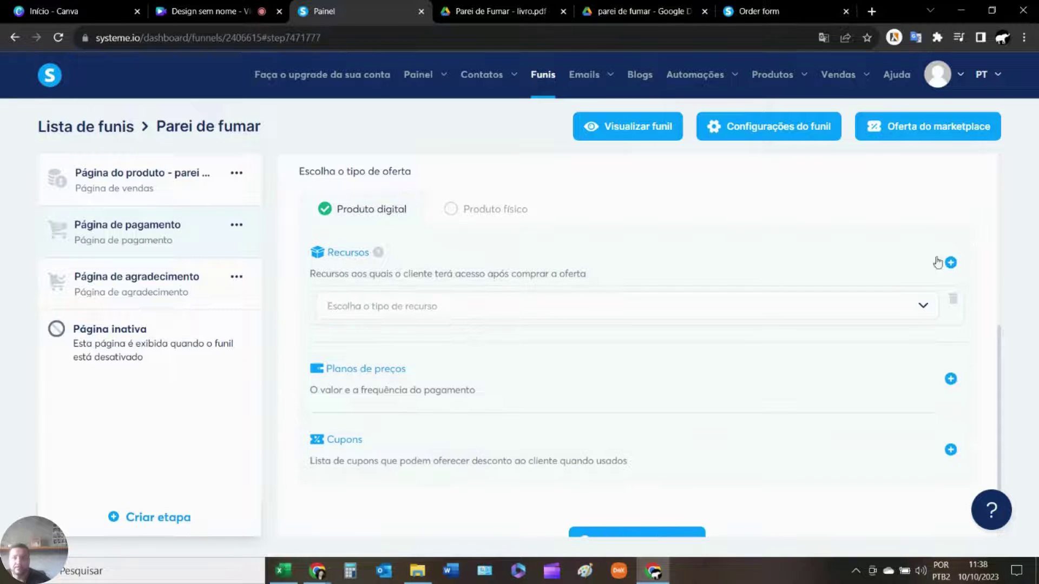
pyautogui.click(563, 308)
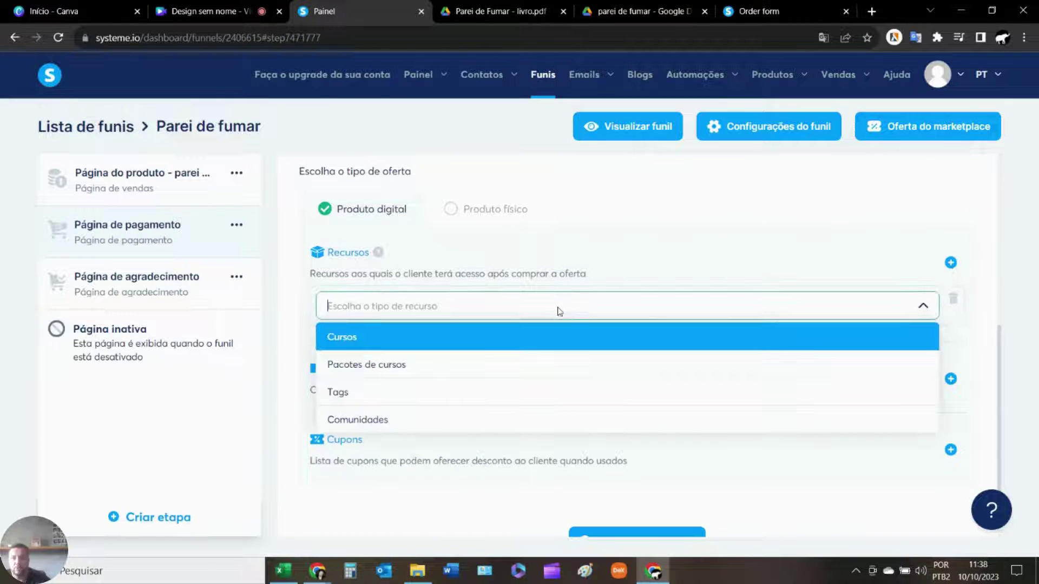
pyautogui.click(352, 395)
pyautogui.click(923, 342)
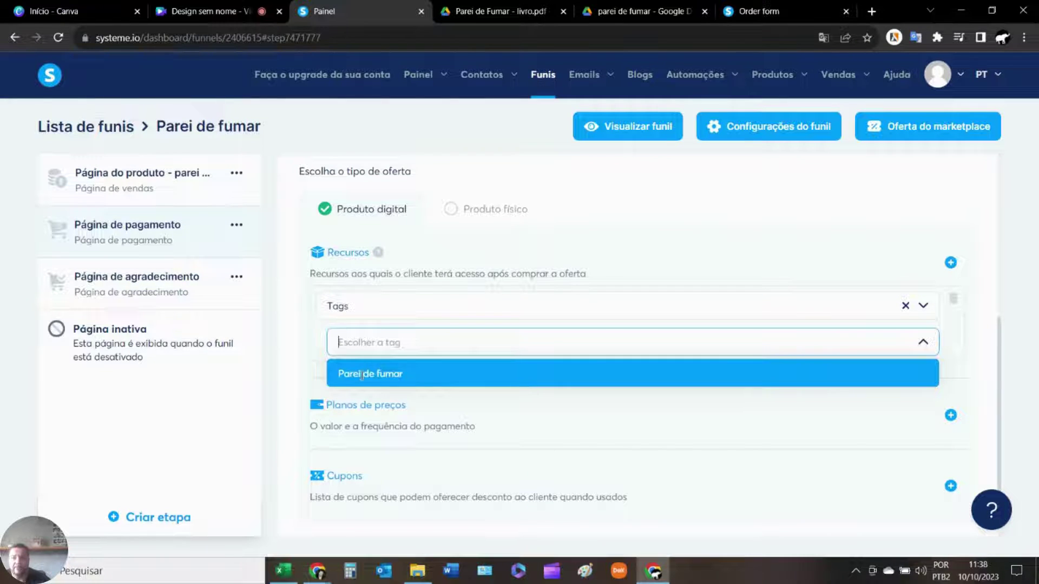
pyautogui.click(362, 375)
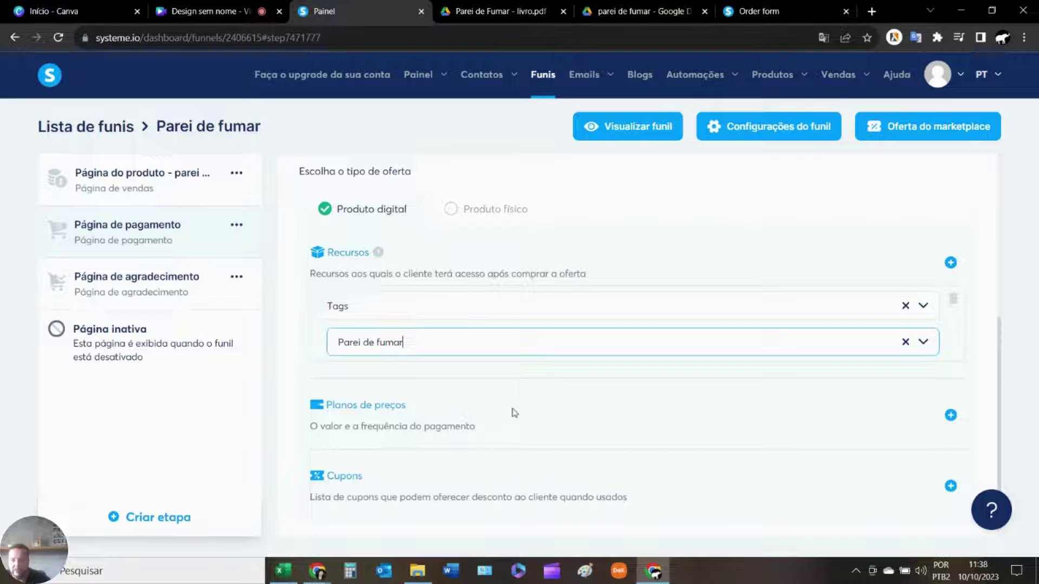
pyautogui.click(976, 377)
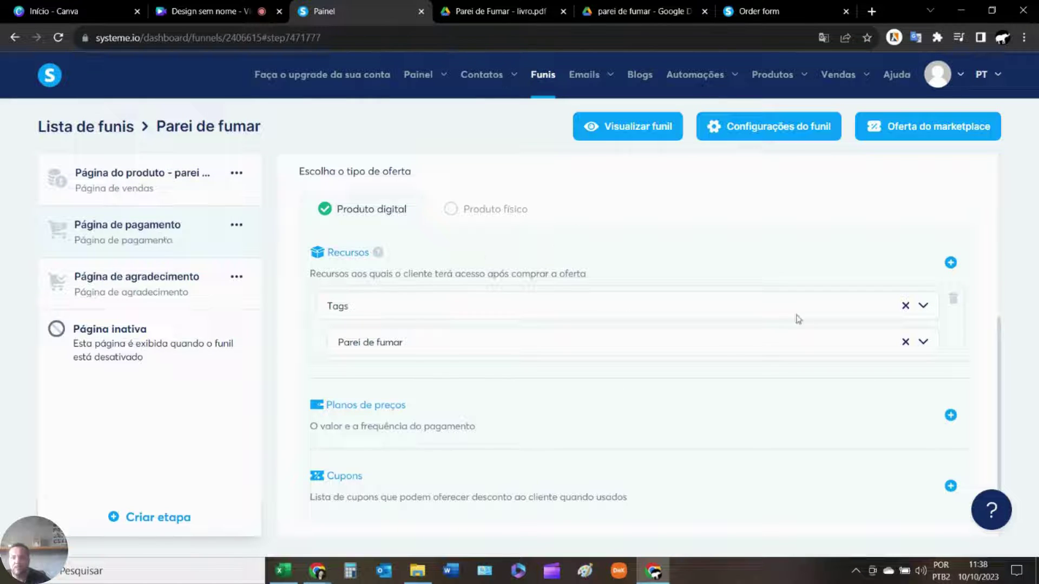
# Add a price plan of type "Pagamento único" to the offer and start creating a new plan.
pyautogui.click(951, 416)
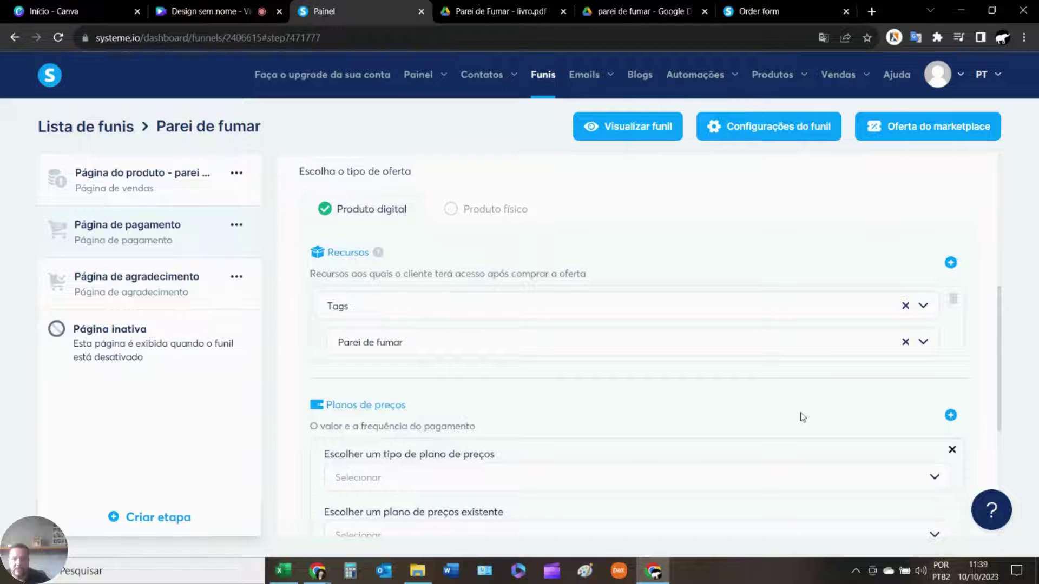
pyautogui.scroll(-3, 801, 417)
pyautogui.click(922, 345)
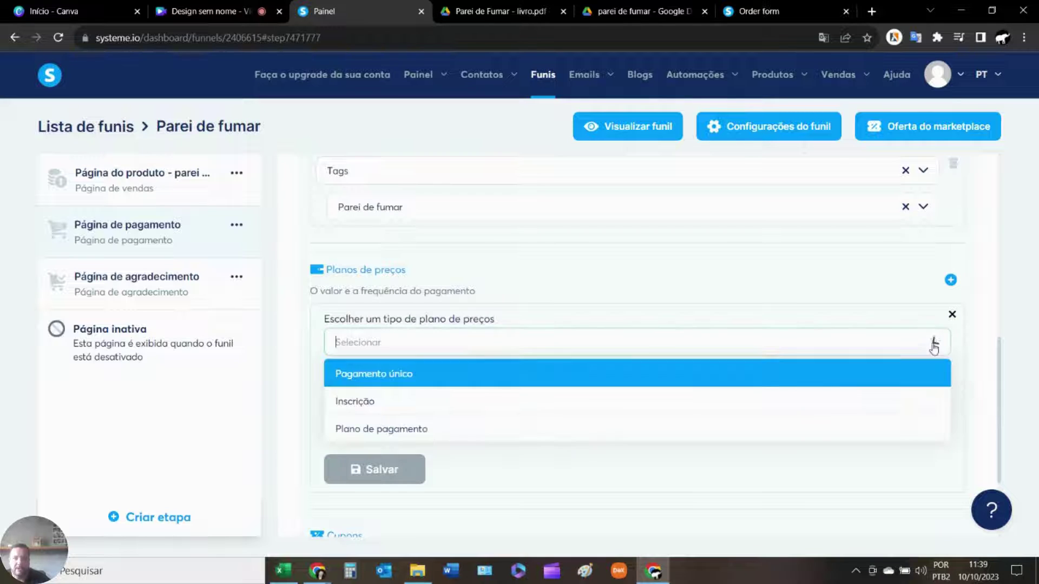
pyautogui.click(413, 373)
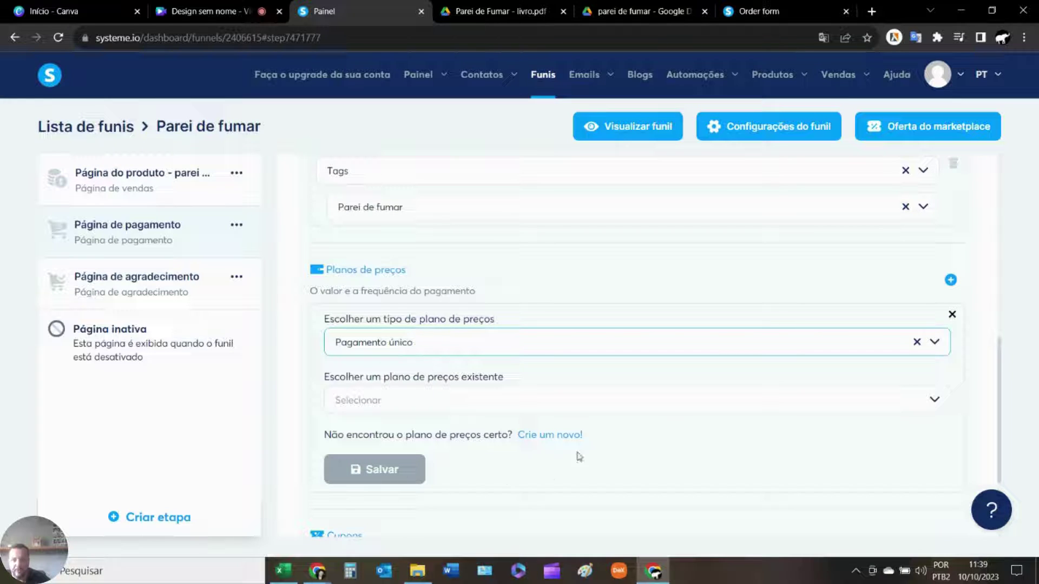
pyautogui.click(541, 436)
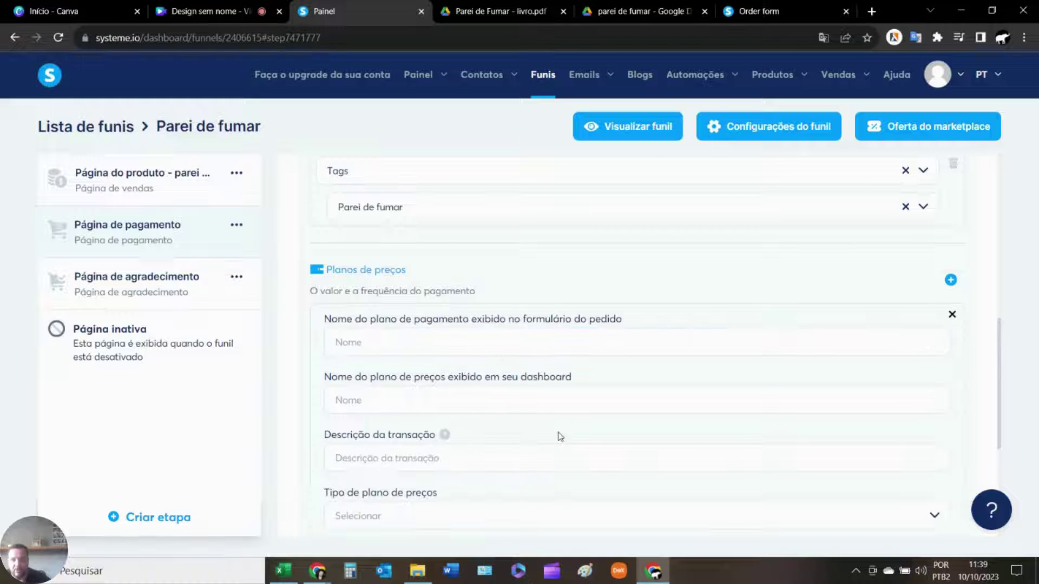
# Enter "Parei de fumar" as the plan's order form name, dashboard name and transaction description.
pyautogui.click(383, 345)
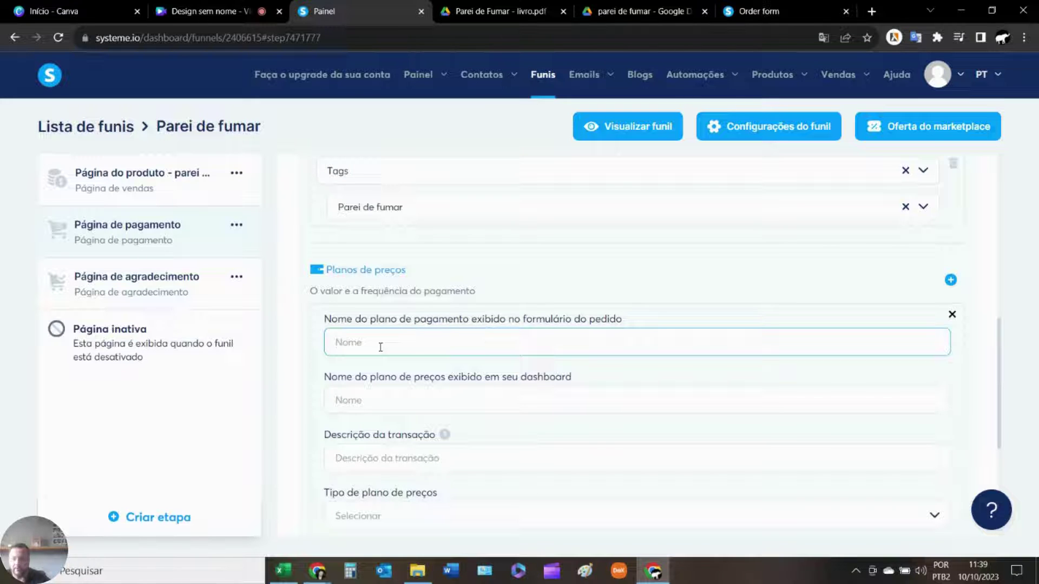
pyautogui.write('Parei de fumar')
pyautogui.click(395, 401)
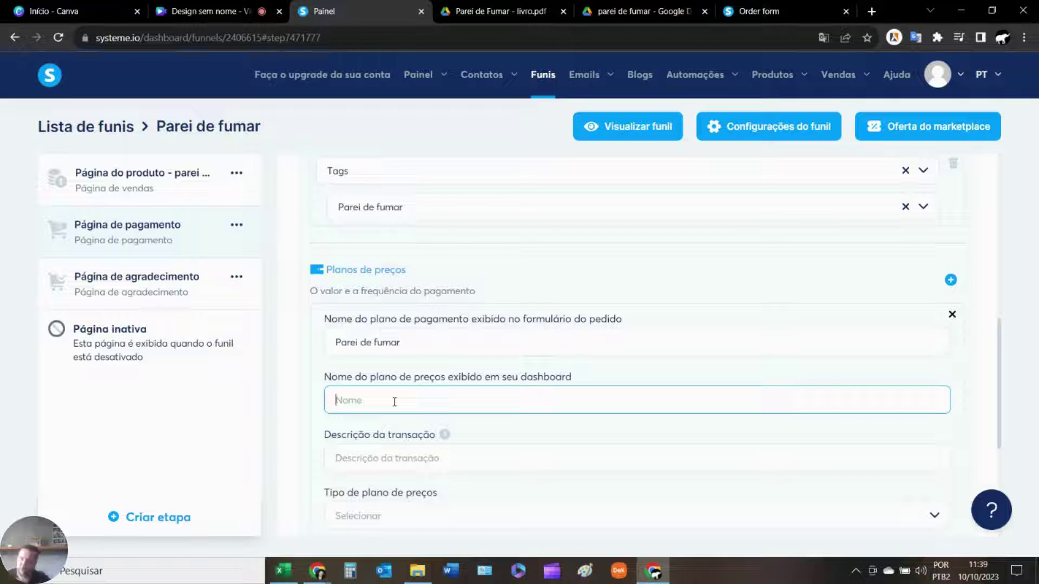
pyautogui.write('Parei de fumar')
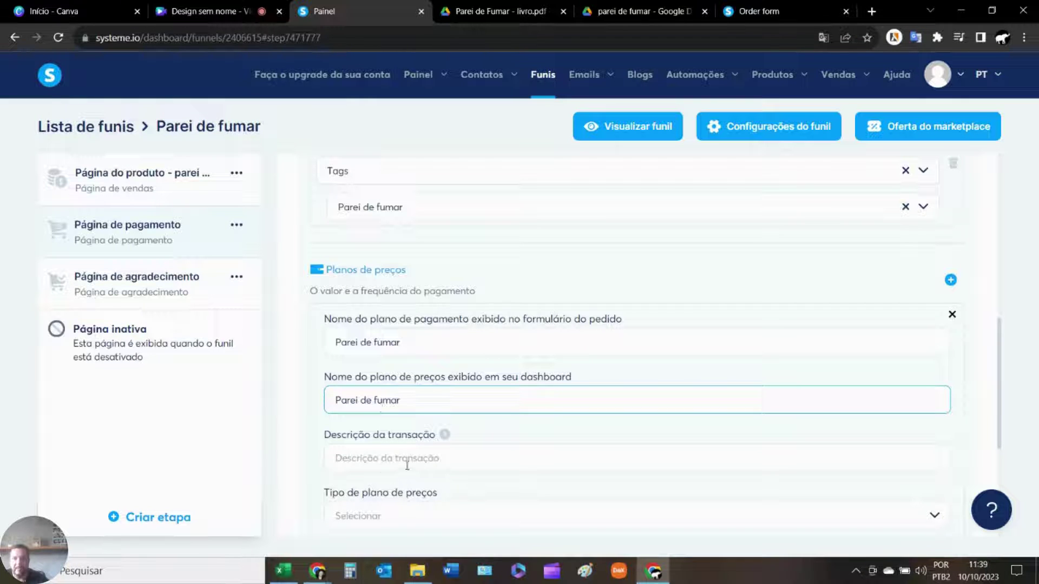
pyautogui.click(407, 465)
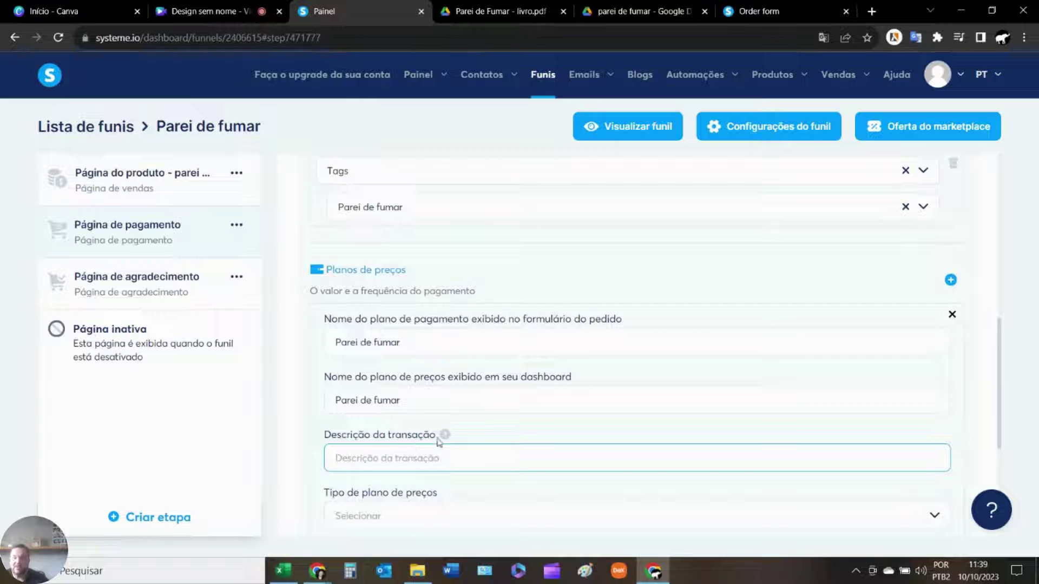
pyautogui.write('Pa')
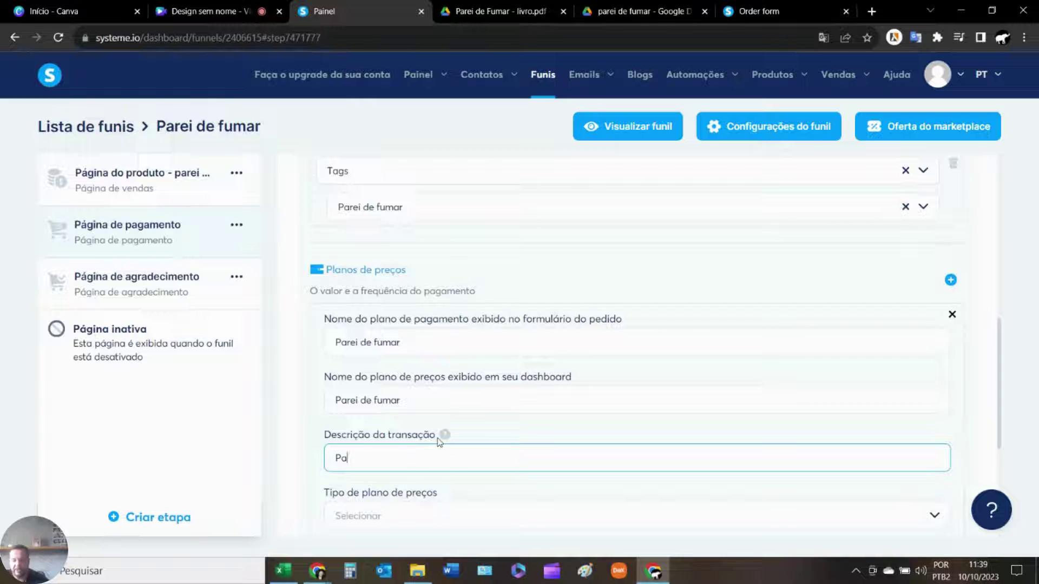
pyautogui.write('rei de fumar')
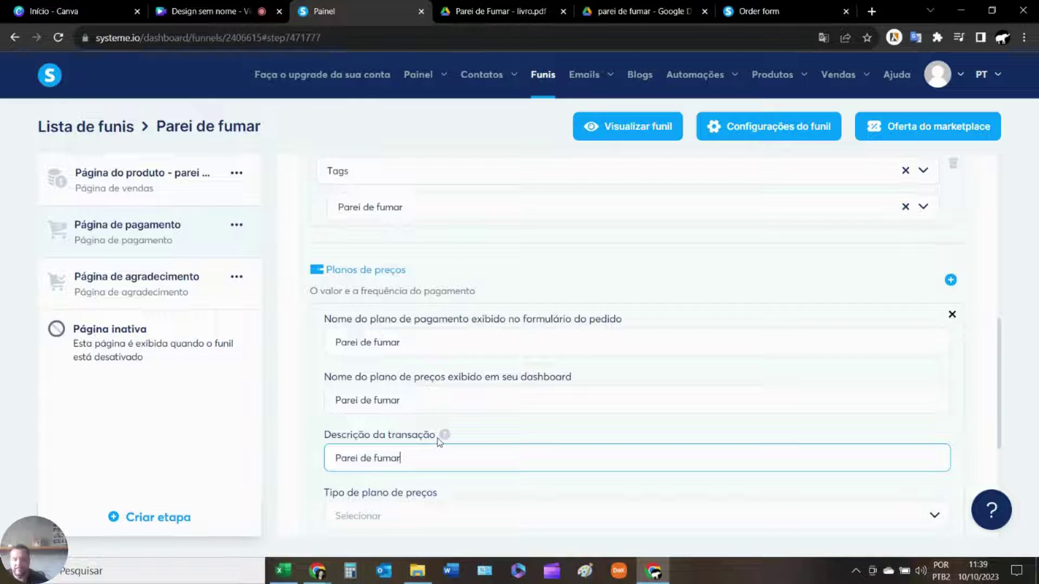
# Set the new plan's type to "Pagamento único" and its payment amount to 90 brl, and save the plan.
pyautogui.click(461, 516)
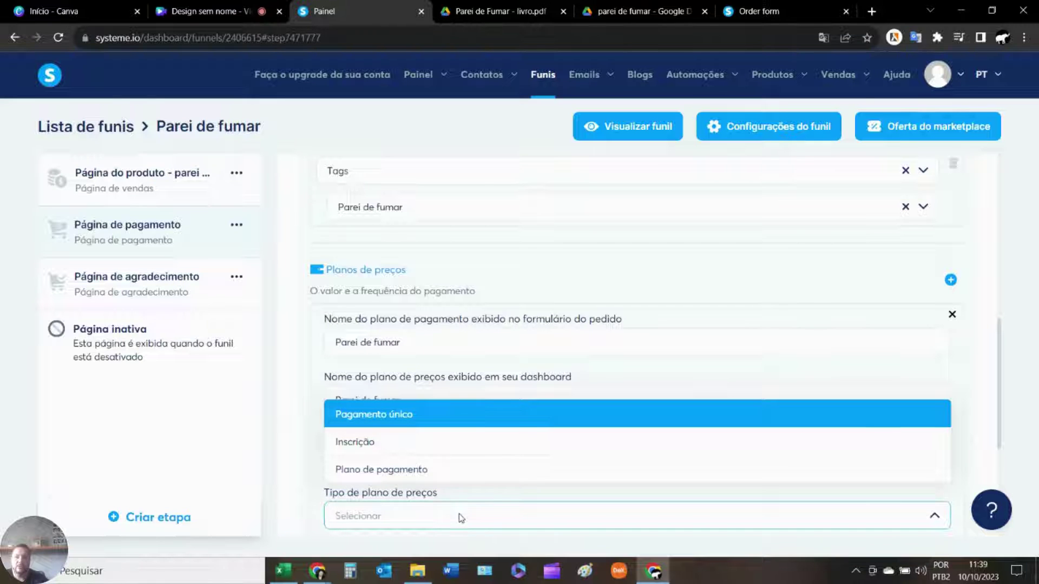
pyautogui.click(400, 414)
pyautogui.scroll(-4, 556, 489)
pyautogui.click(335, 371)
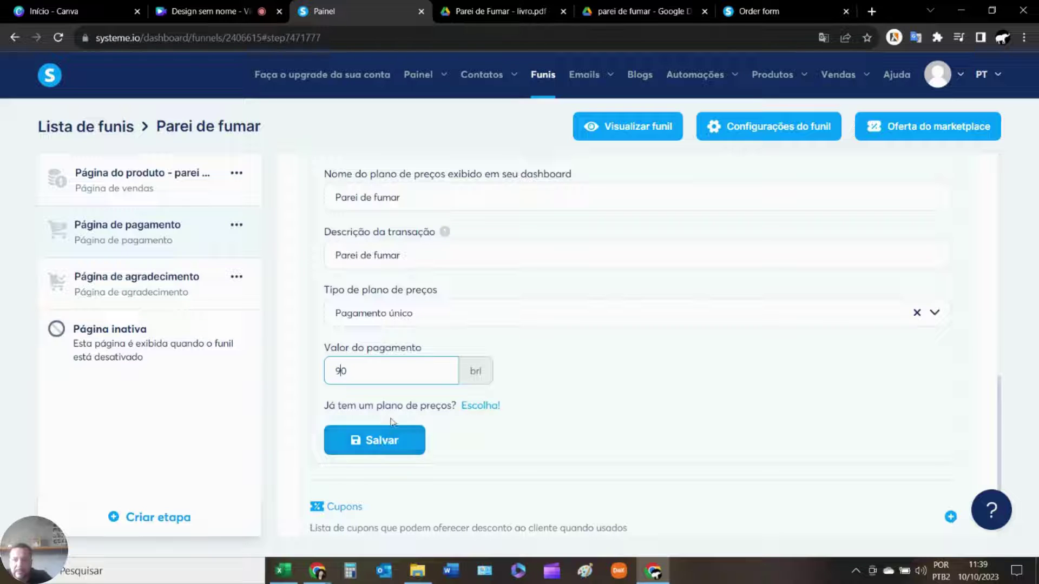
pyautogui.click(367, 443)
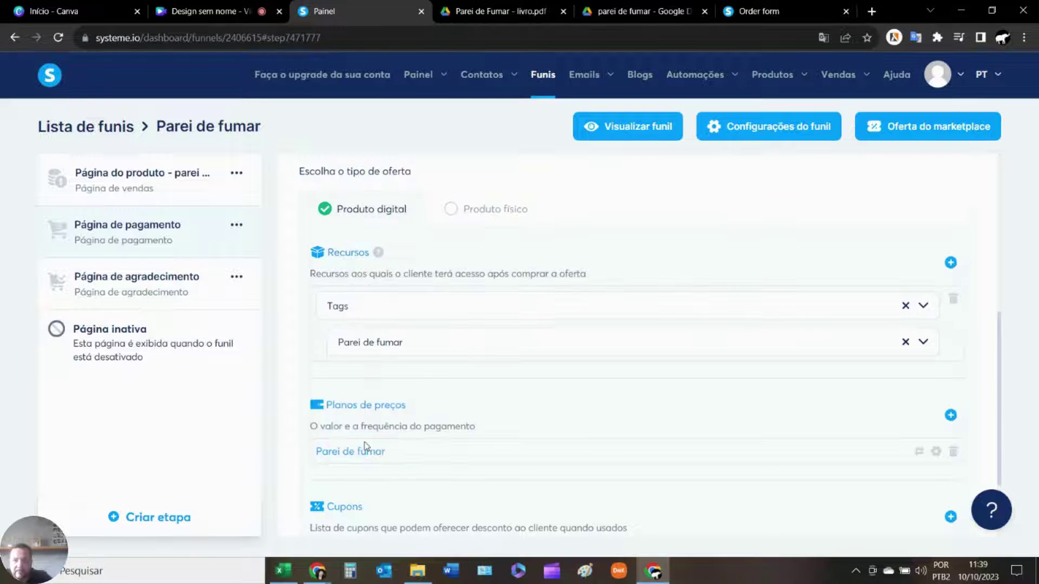
# Review the offer settings of the "Página de pagamento" step and save the step.
pyautogui.scroll(-2, 619, 387)
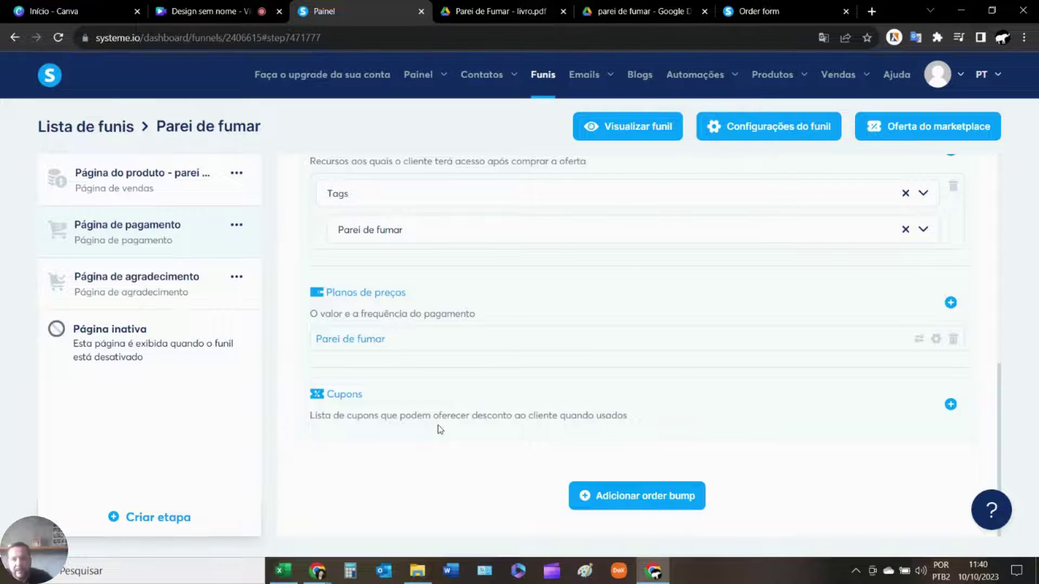
pyautogui.scroll(4, 506, 407)
pyautogui.scroll(-4, 506, 408)
pyautogui.scroll(10, 577, 373)
pyautogui.click(891, 204)
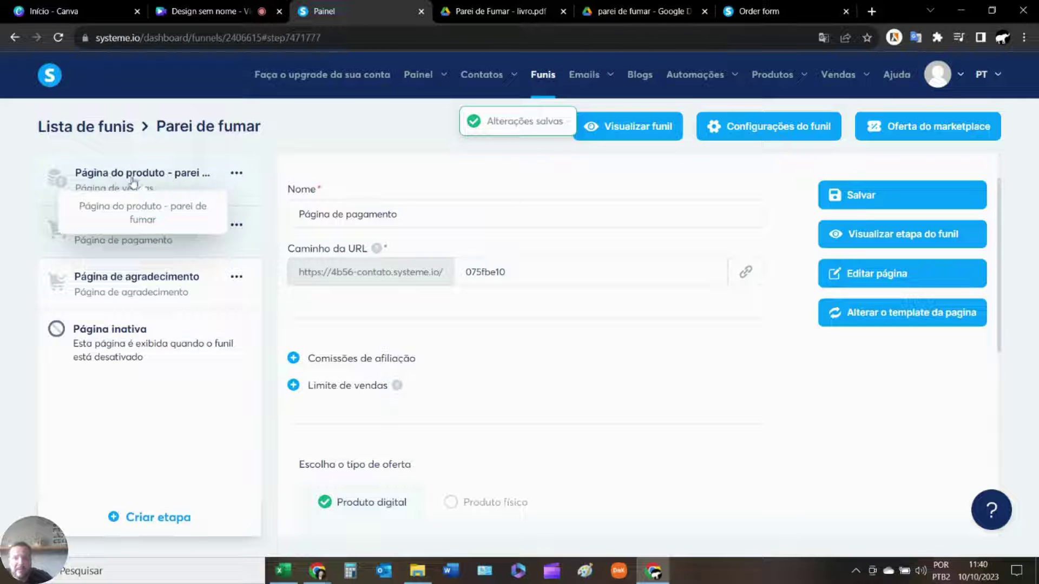
# Examine the automation rules and available trigger types of the "Página do produto - parei de fumar" step.
pyautogui.click(171, 188)
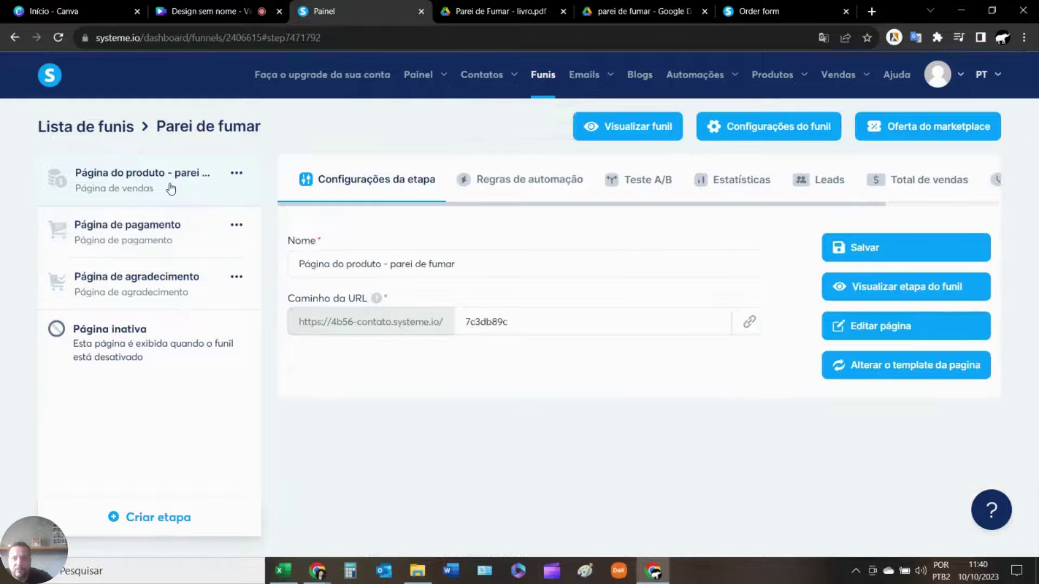
pyautogui.click(539, 184)
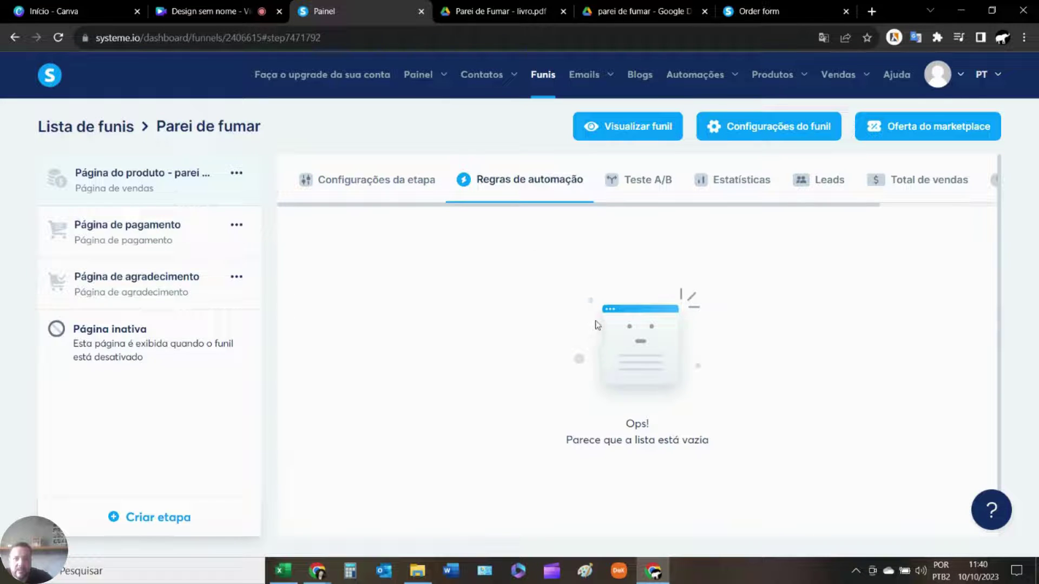
pyautogui.scroll(-1, 598, 325)
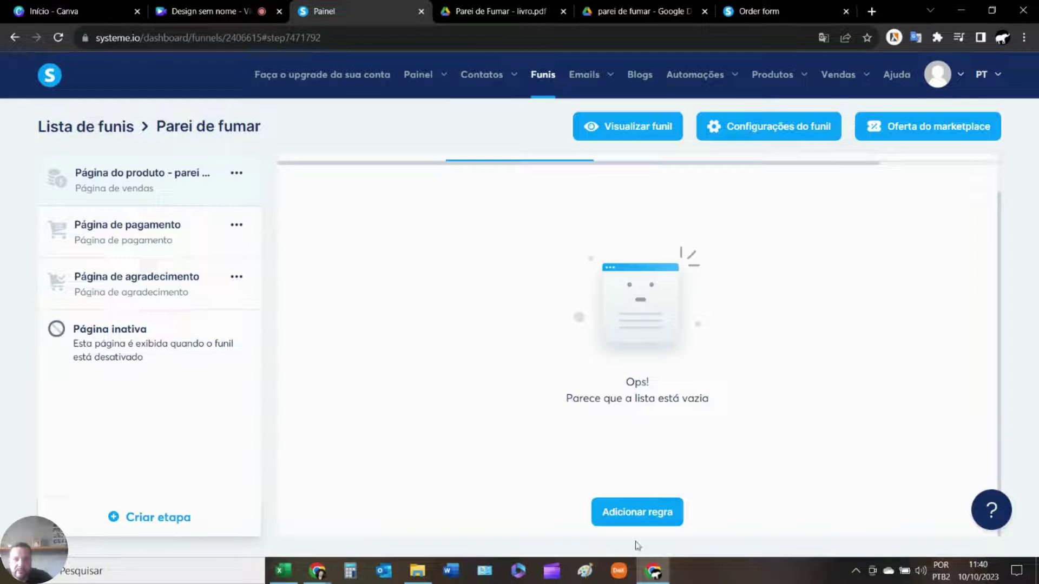
pyautogui.click(640, 514)
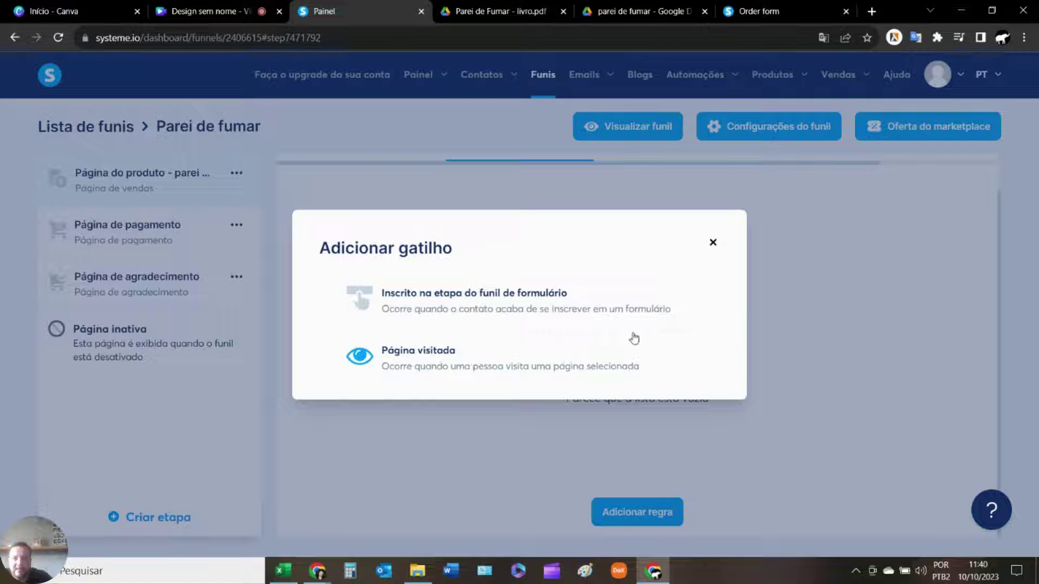
pyautogui.click(713, 243)
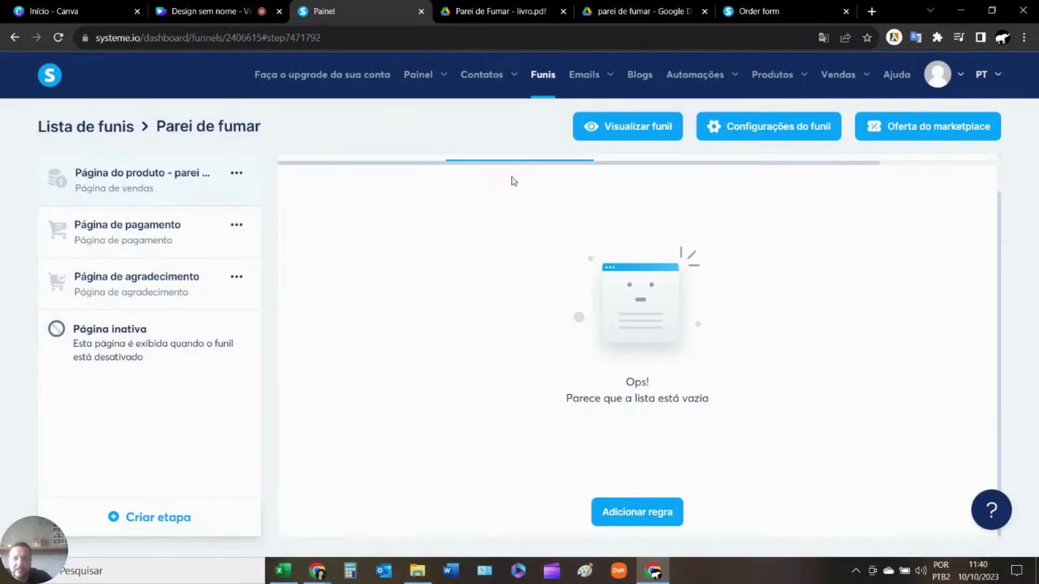
# Add an automation rule with the "Nova venda" trigger to the "Página de pagamento" step.
pyautogui.click(158, 233)
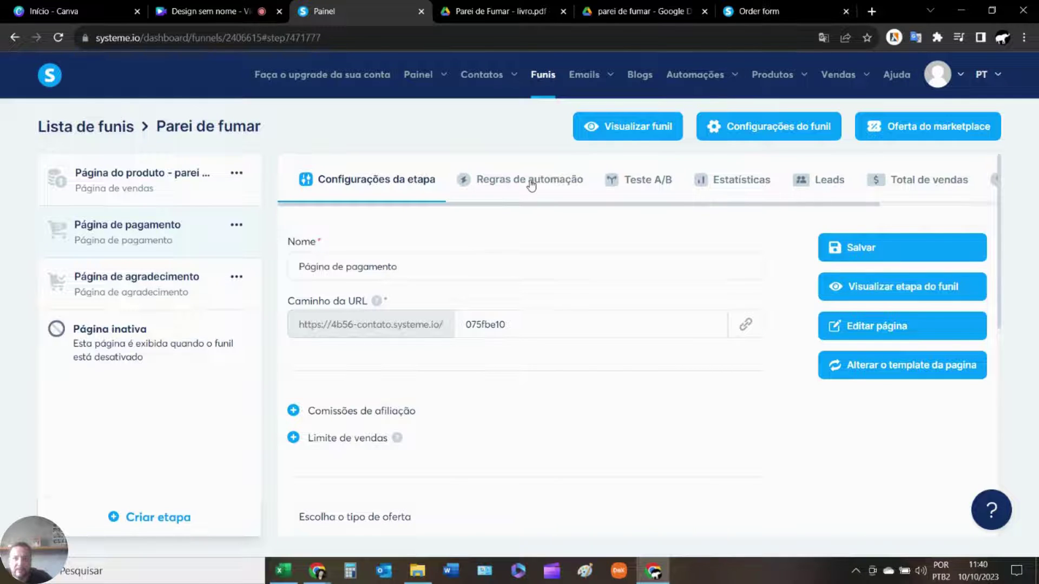
pyautogui.click(531, 182)
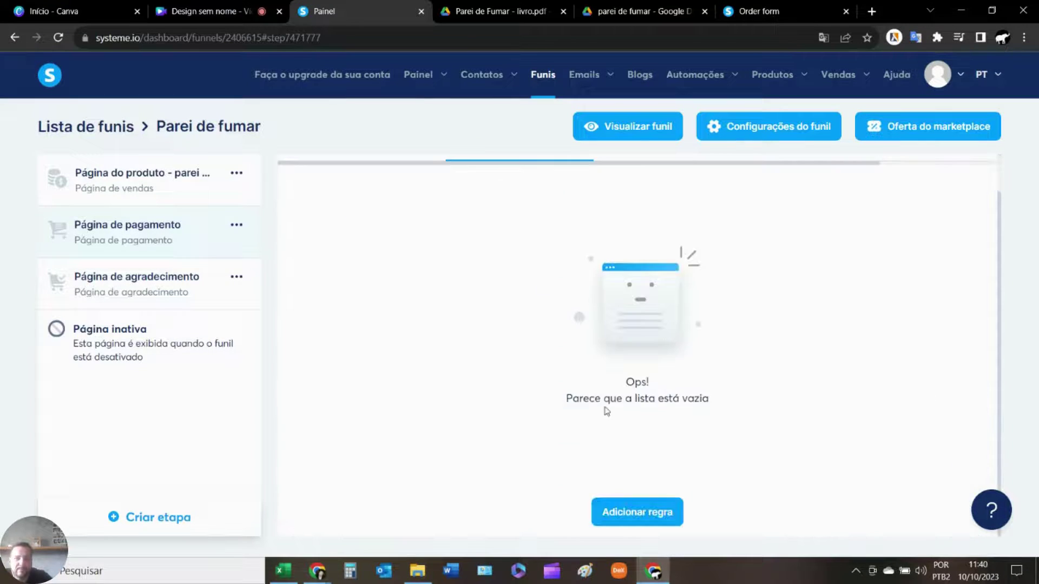
pyautogui.click(659, 514)
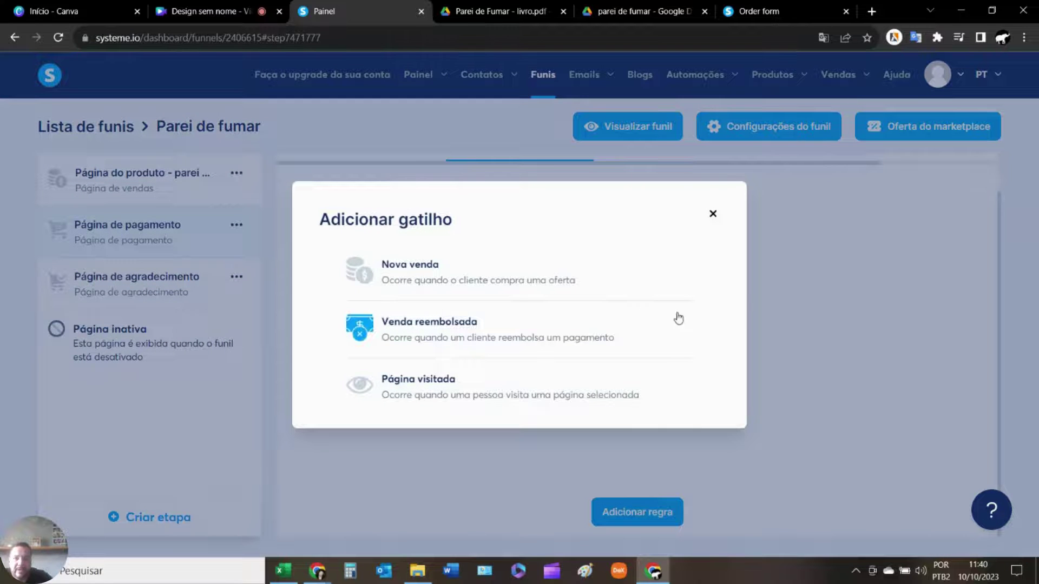
pyautogui.click(424, 278)
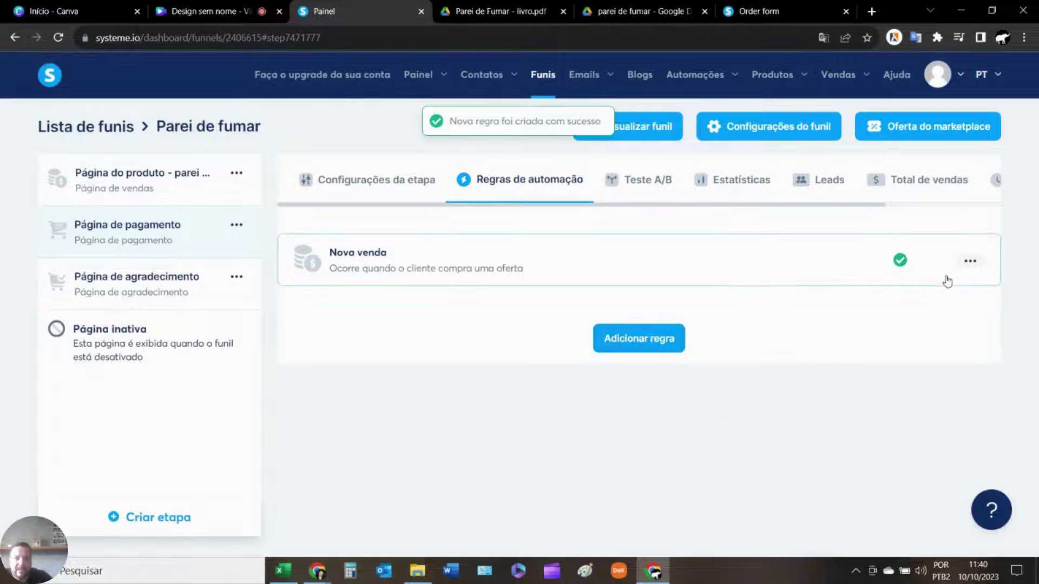
# Add an "Enviar email" action to the "Nova venda" rule.
pyautogui.click(446, 272)
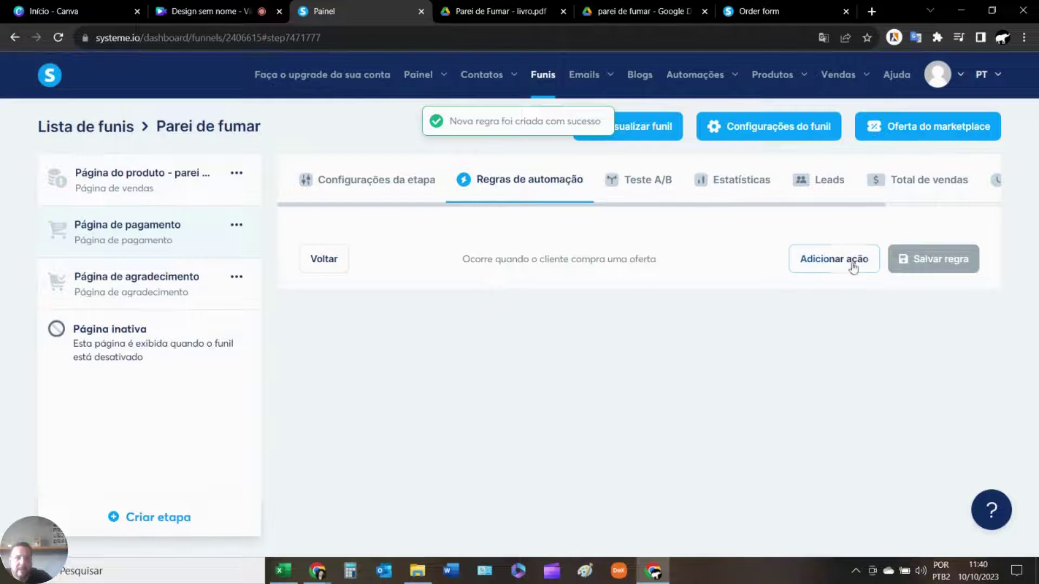
pyautogui.click(836, 260)
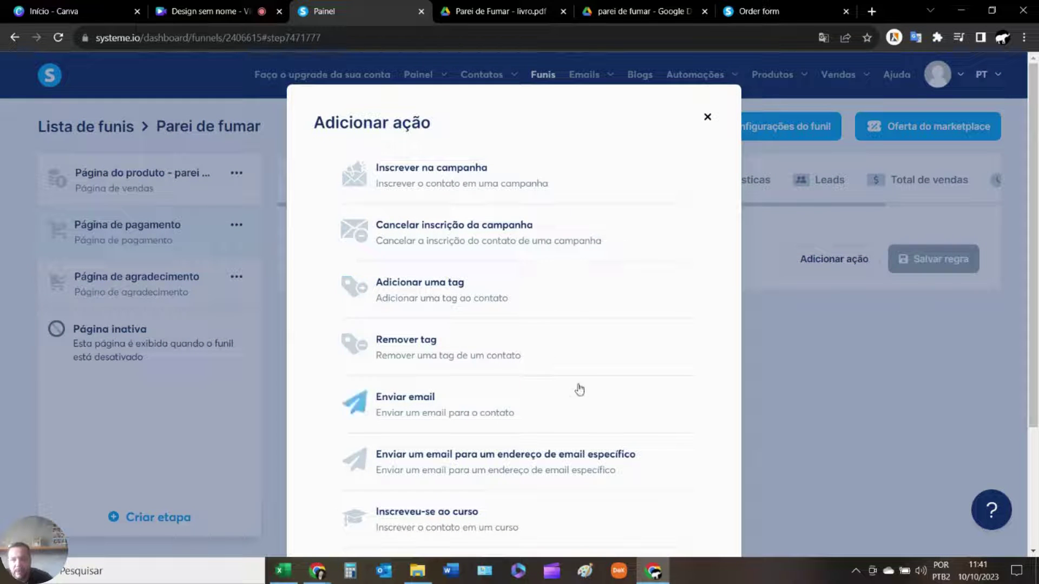
pyautogui.click(410, 401)
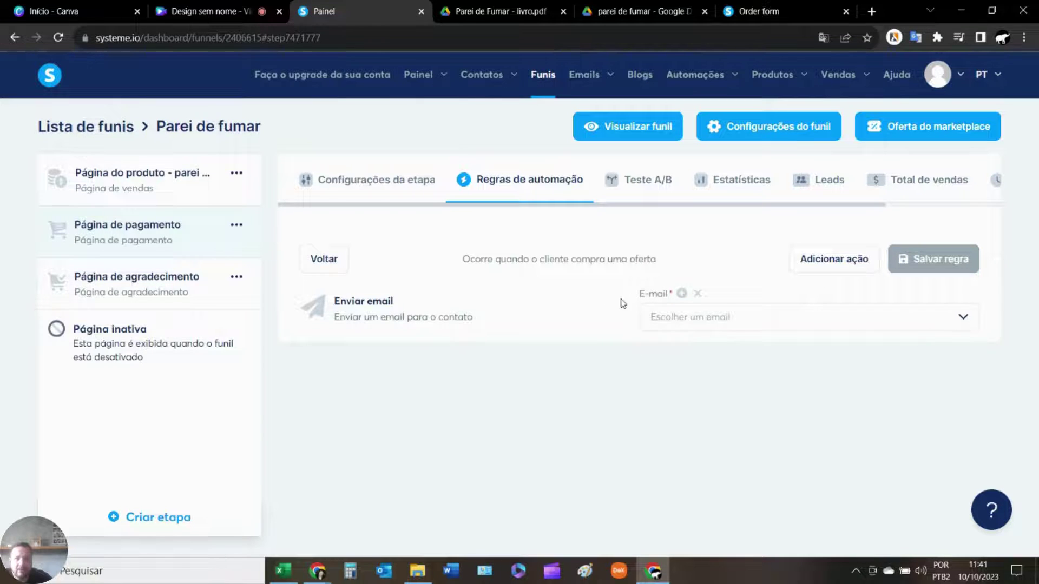
# Create a new email message for the action with the subject "E-book parei de fumar".
pyautogui.click(682, 294)
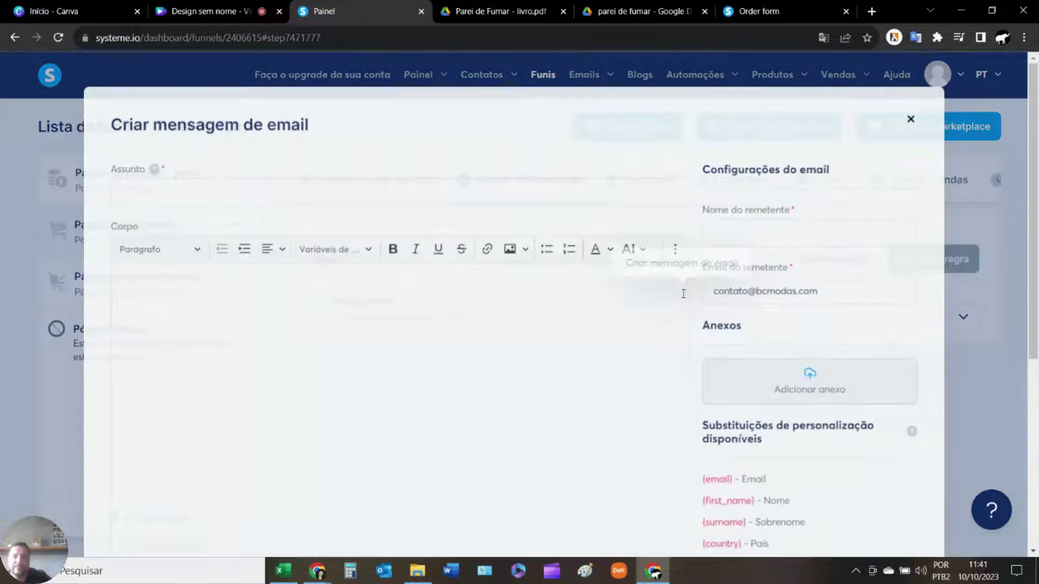
pyautogui.click(186, 199)
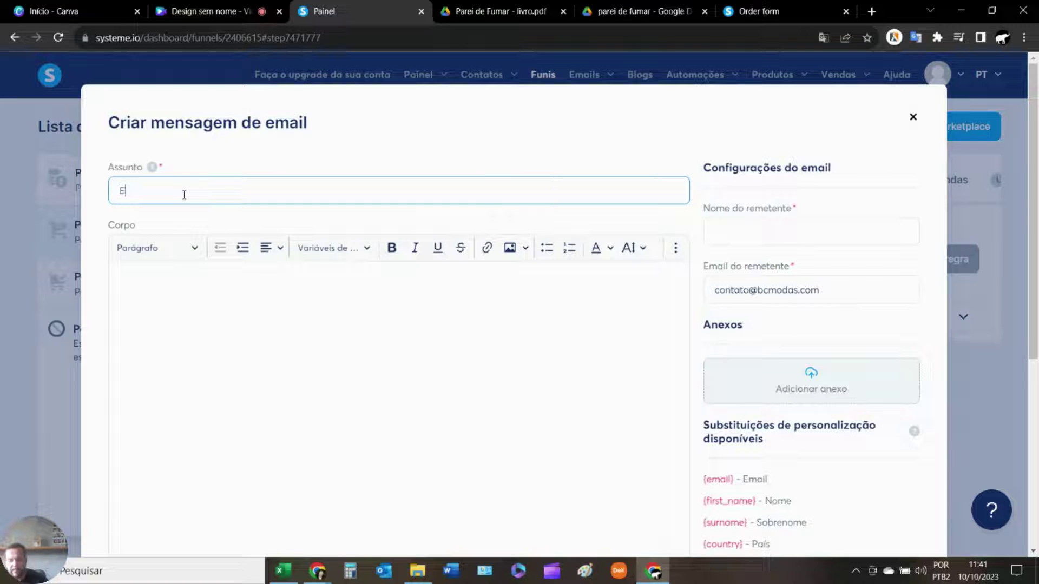
pyautogui.write('E-book')
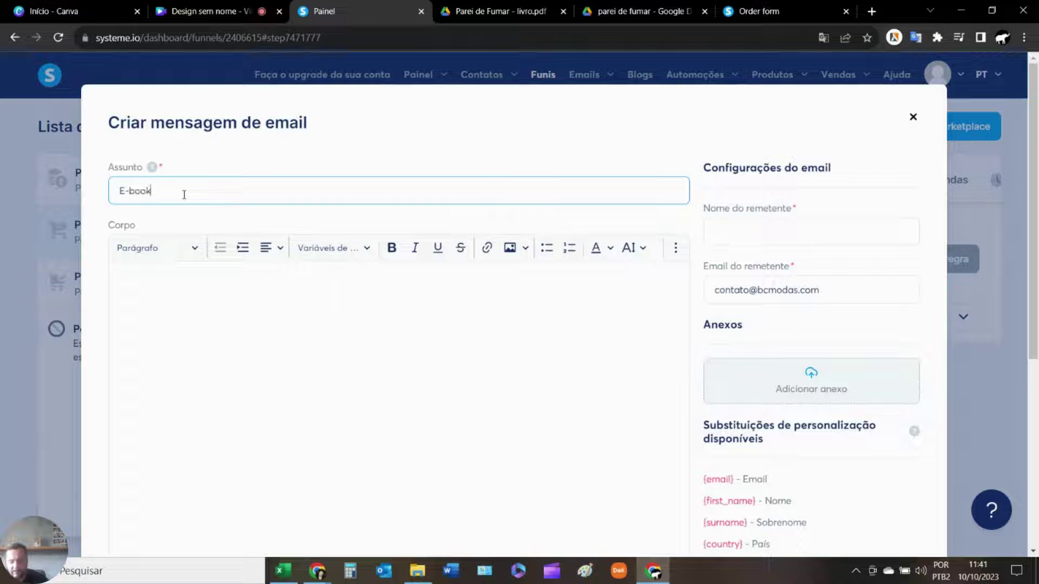
pyautogui.write(' parei de fumar')
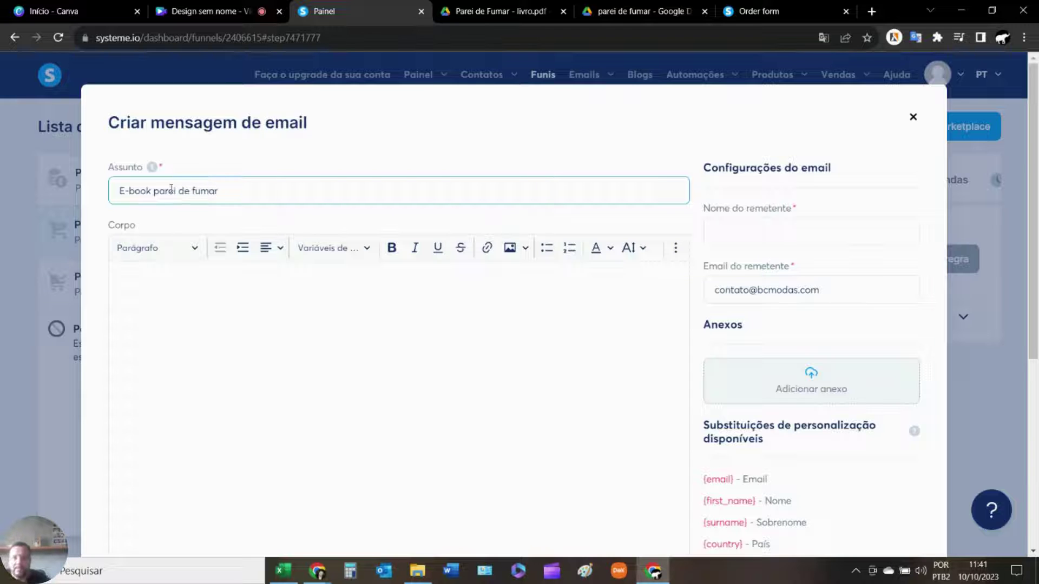
# Write the greeting "Olá {first_name}" in the email body, copying the name placeholder from the available personalization substitutions.
pyautogui.click(202, 282)
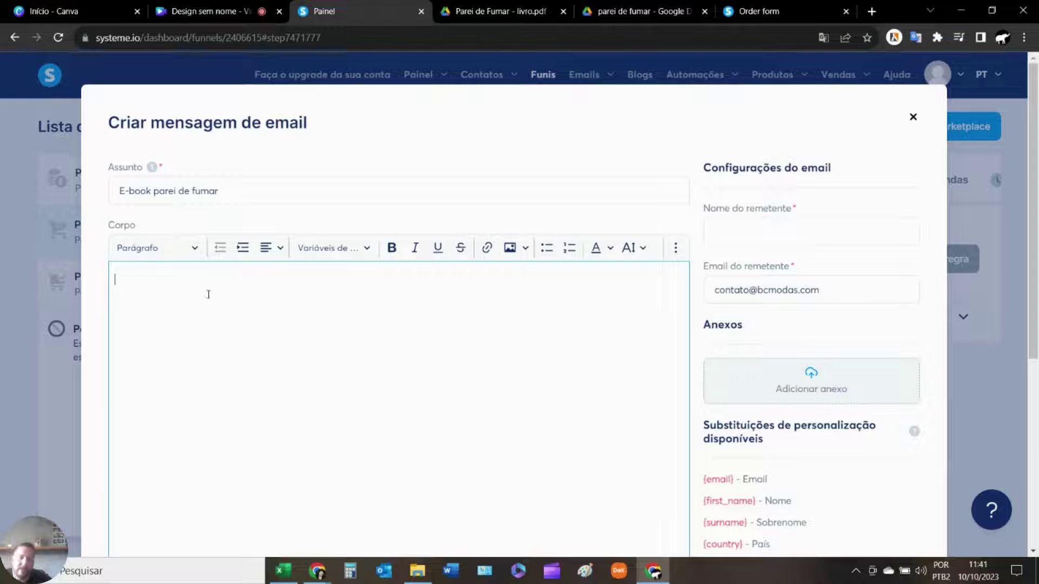
pyautogui.write('Olá')
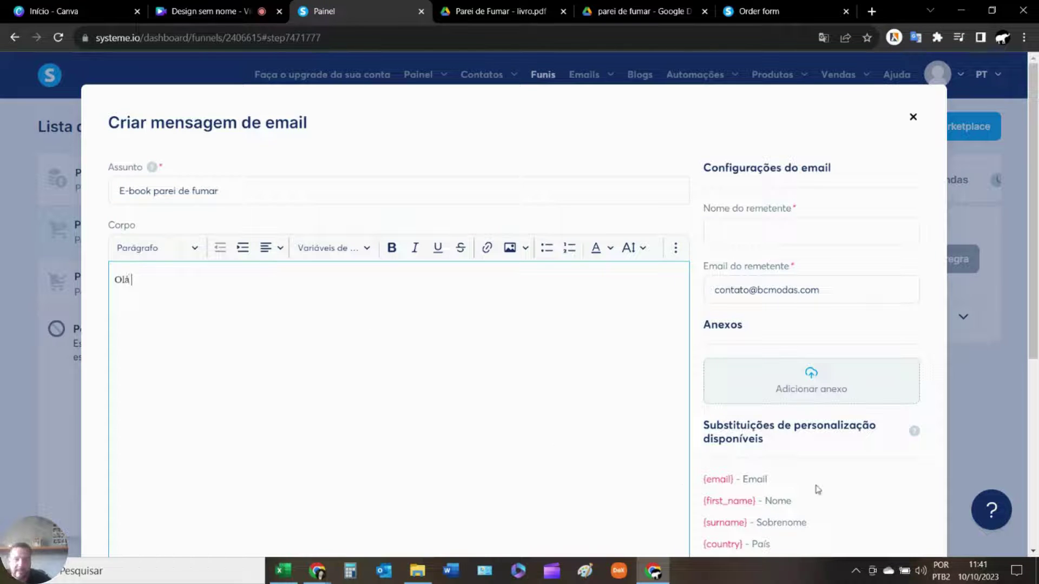
pyautogui.scroll(-3, 766, 360)
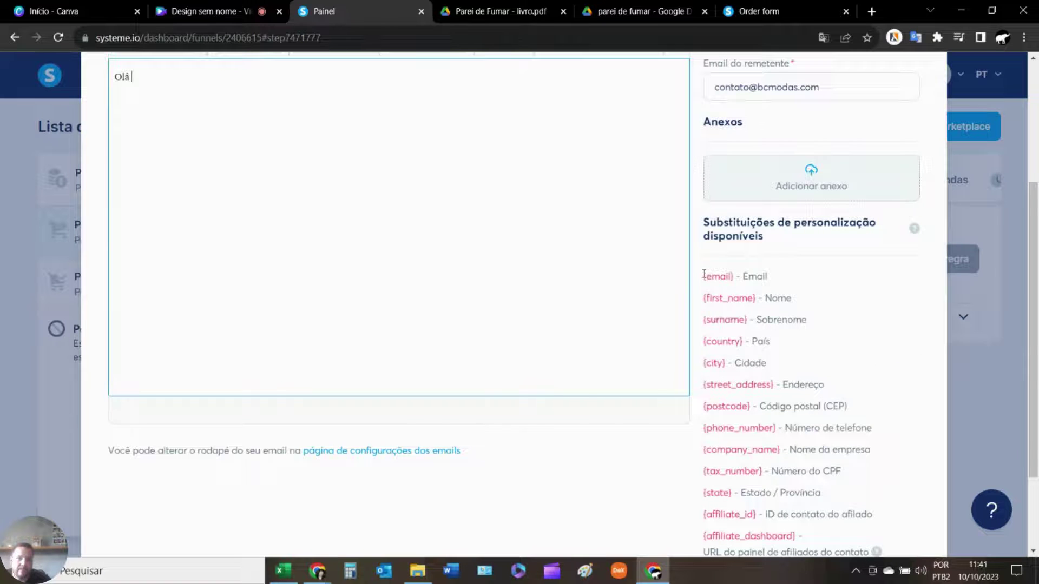
pyautogui.moveTo(705, 300); pyautogui.dragTo(760, 297)
pyautogui.rightClick(747, 300)
pyautogui.click(758, 313)
pyautogui.scroll(3, 487, 271)
pyautogui.click(154, 283)
pyautogui.hotkey('ctrl', 'v')
pyautogui.press('BackSpace')
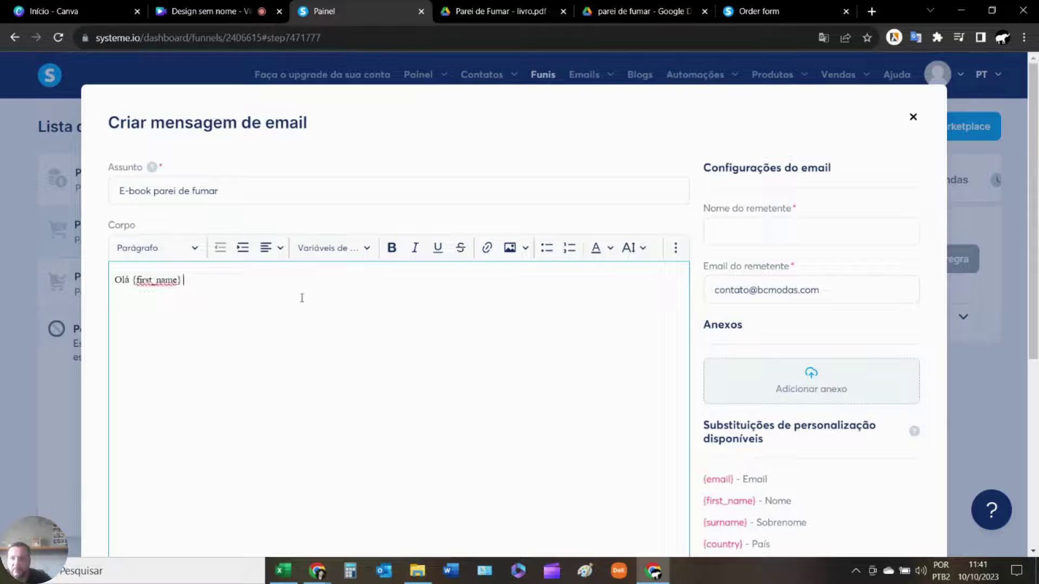
pyautogui.scroll(-3, 445, 355)
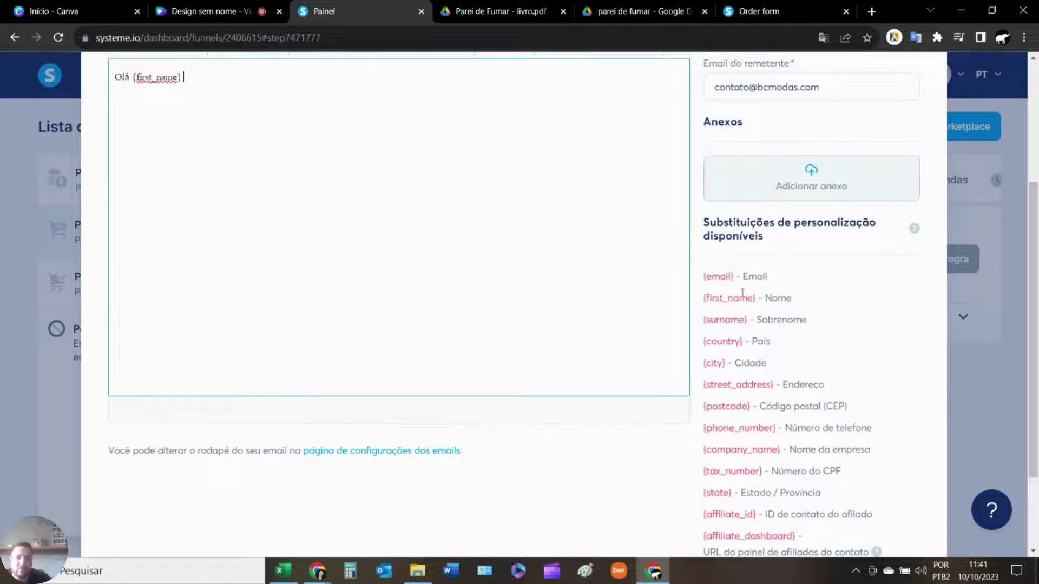
pyautogui.scroll(3, 353, 382)
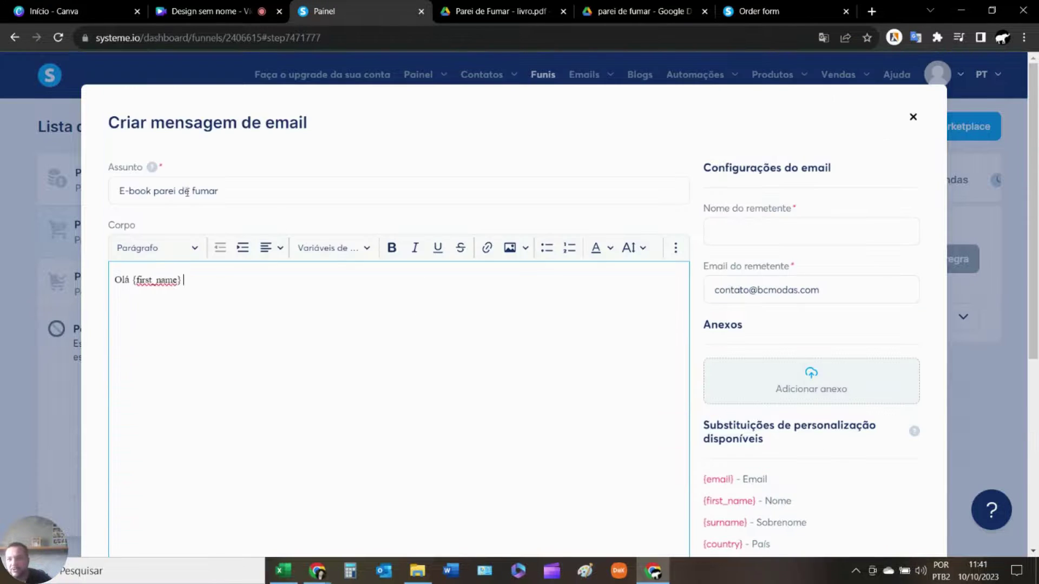
# Set the email's sender name to "E-book parei de fumar".
pyautogui.click(730, 234)
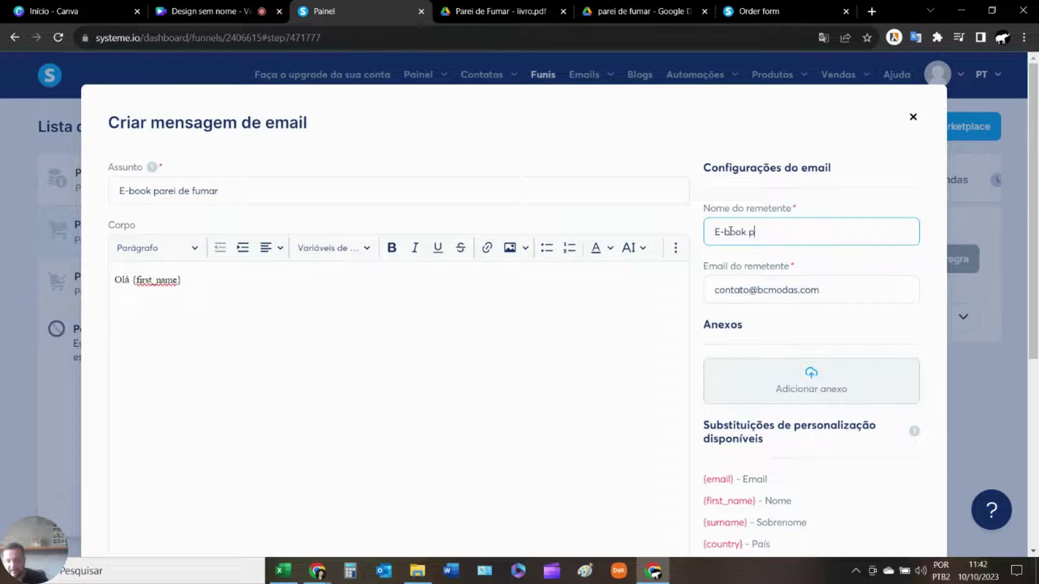
pyautogui.write('ei de fumar')
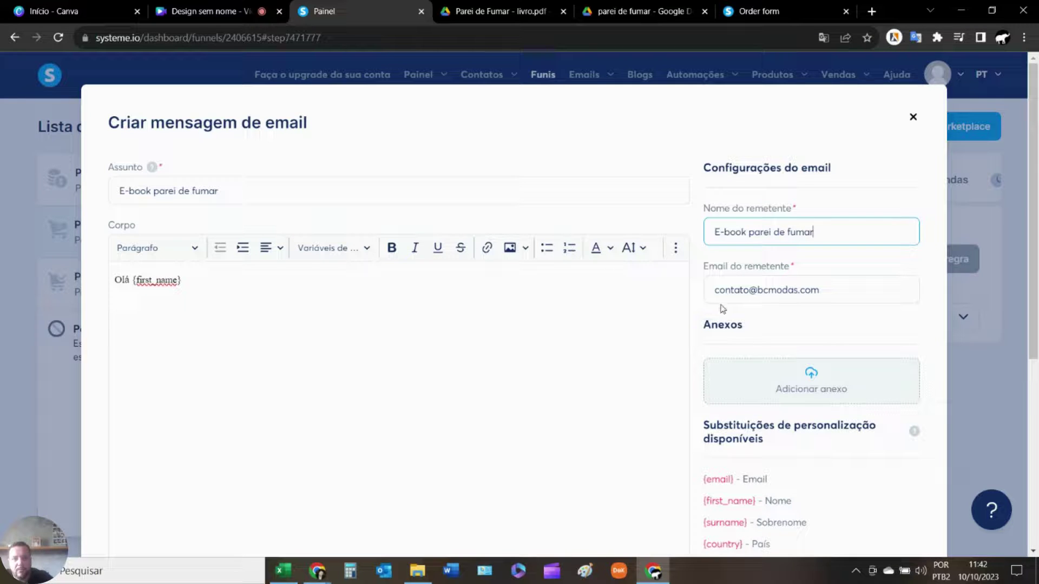
pyautogui.scroll(-3, 690, 303)
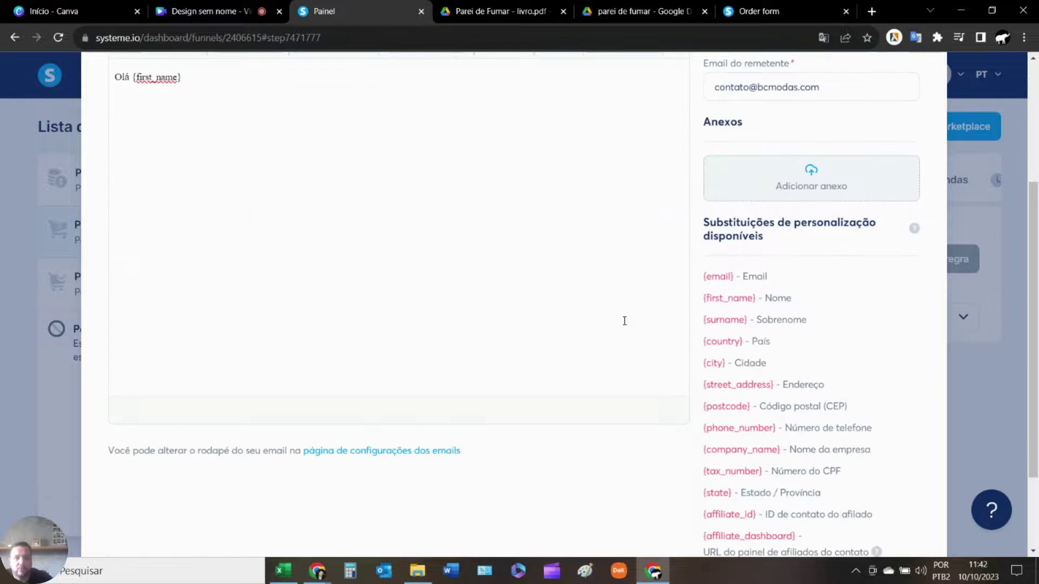
pyautogui.scroll(3, 688, 295)
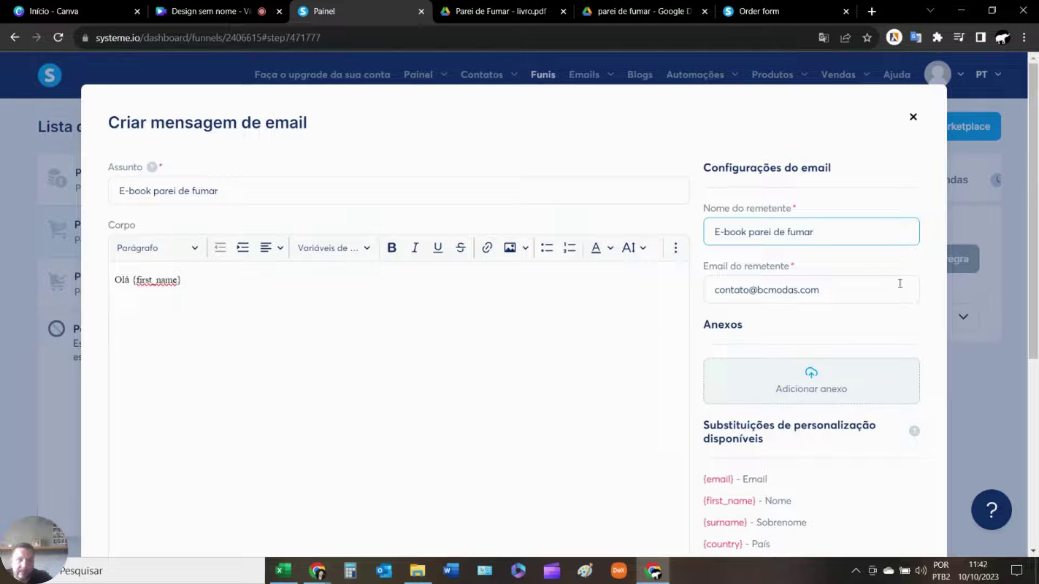
# Attach the file "Parei de Fumar - livro.pdf" from the Downloads folder to the email.
pyautogui.click(810, 380)
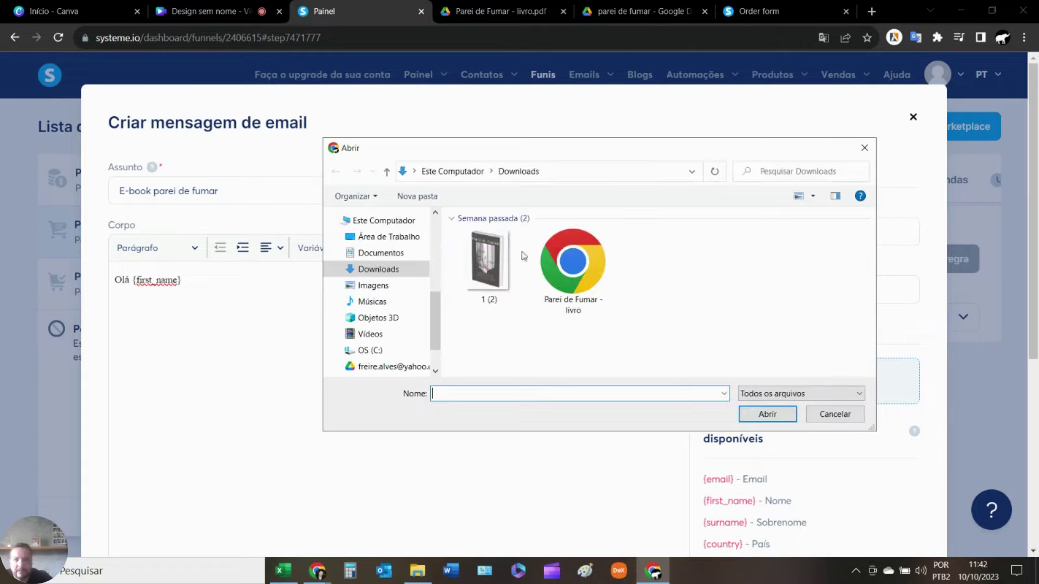
pyautogui.click(583, 260)
pyautogui.click(768, 414)
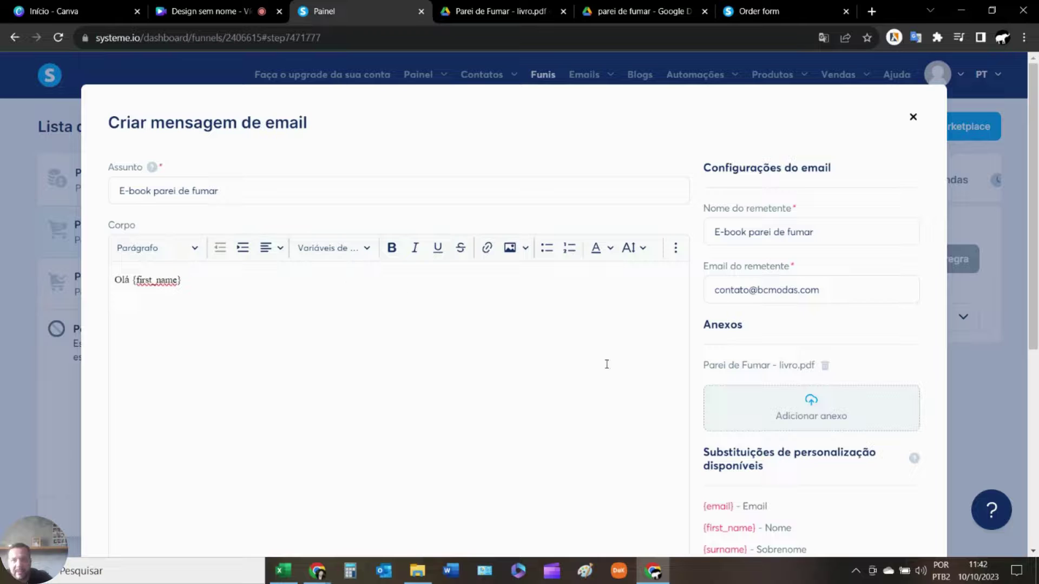
# Save the email message and the "Nova venda" automation rule that sends it.
pyautogui.scroll(-6, 804, 421)
pyautogui.click(492, 497)
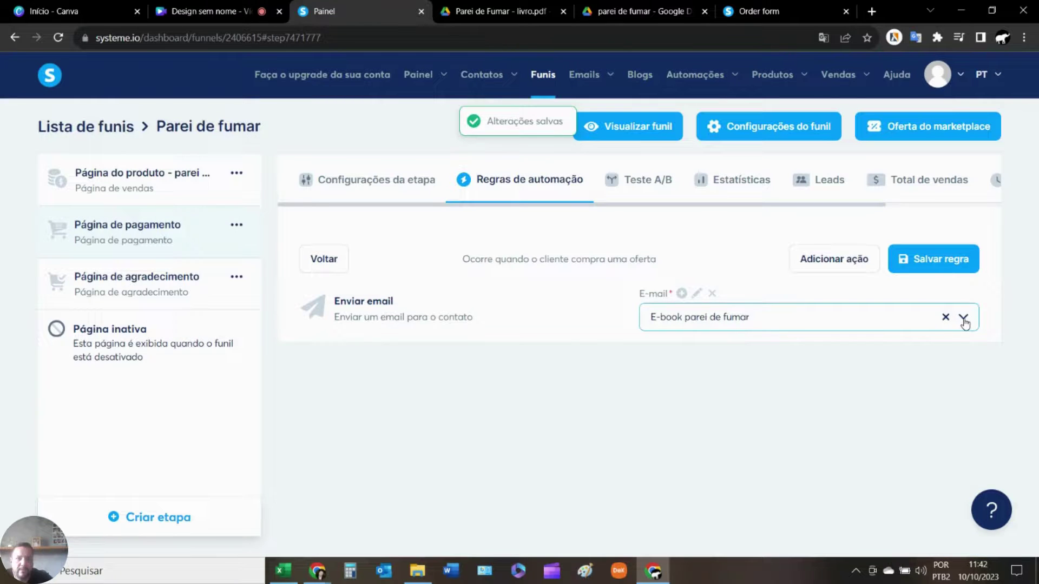
pyautogui.click(928, 259)
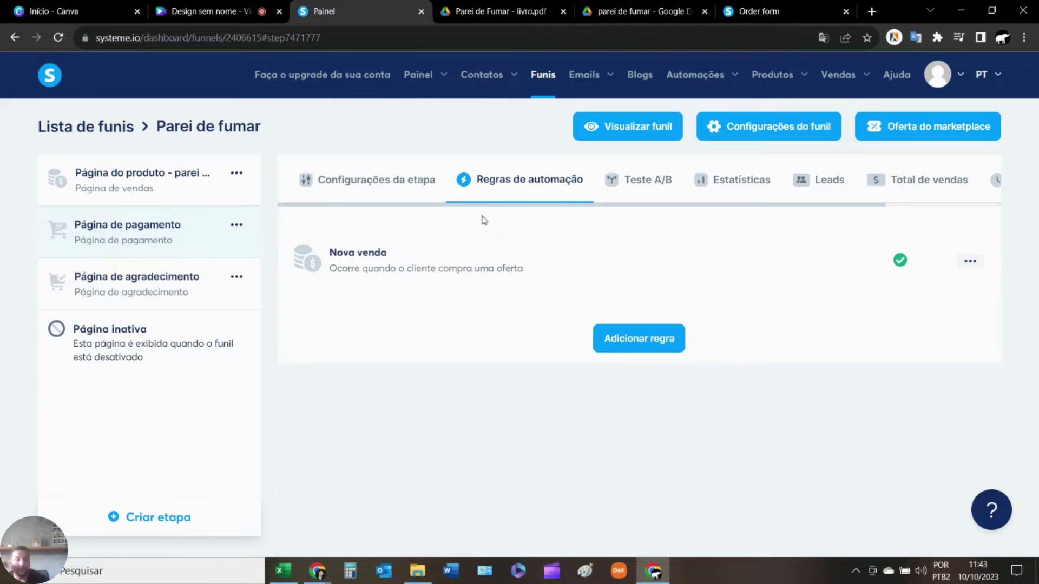
# Preview the funnel's sales page and follow its "COMECE AGORA" call to action to the order form.
pyautogui.click(623, 136)
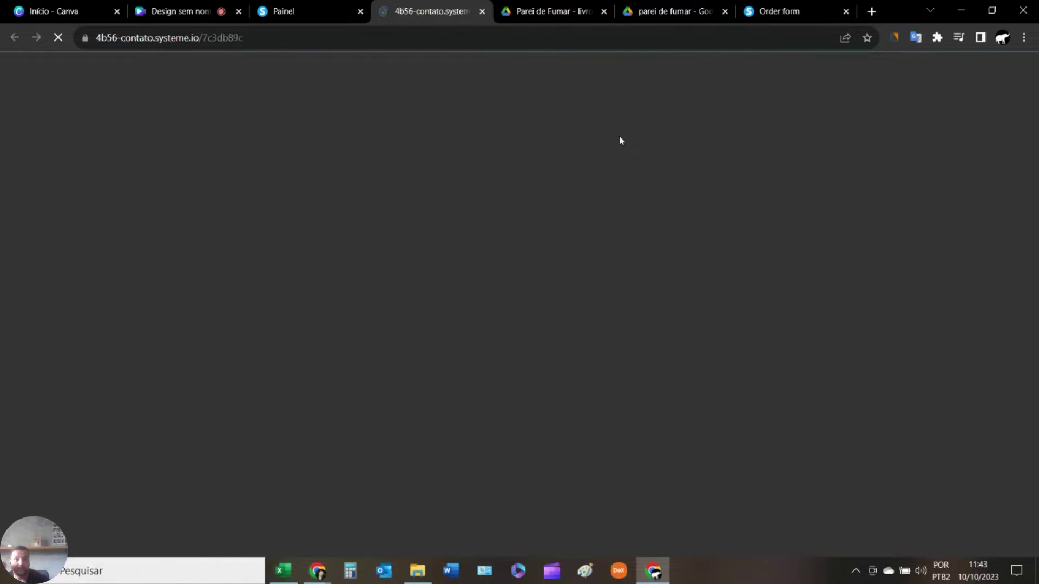
pyautogui.scroll(-7, 587, 426)
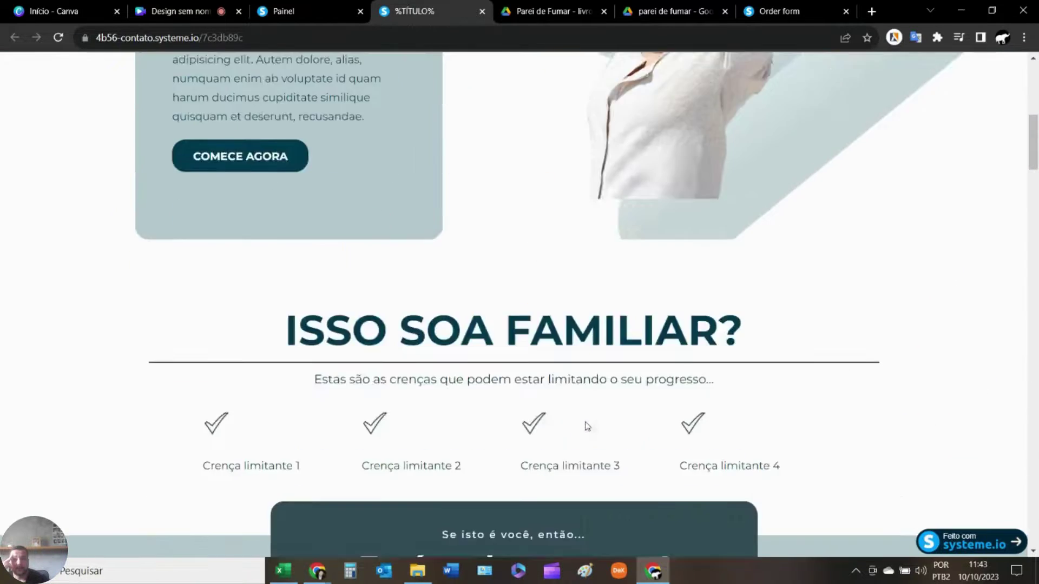
pyautogui.scroll(-7, 586, 422)
pyautogui.scroll(7, 556, 373)
pyautogui.click(243, 165)
# Review the order form's contact fields, payment methods and purchase details for "Parei de fumar".
pyautogui.scroll(-4, 587, 314)
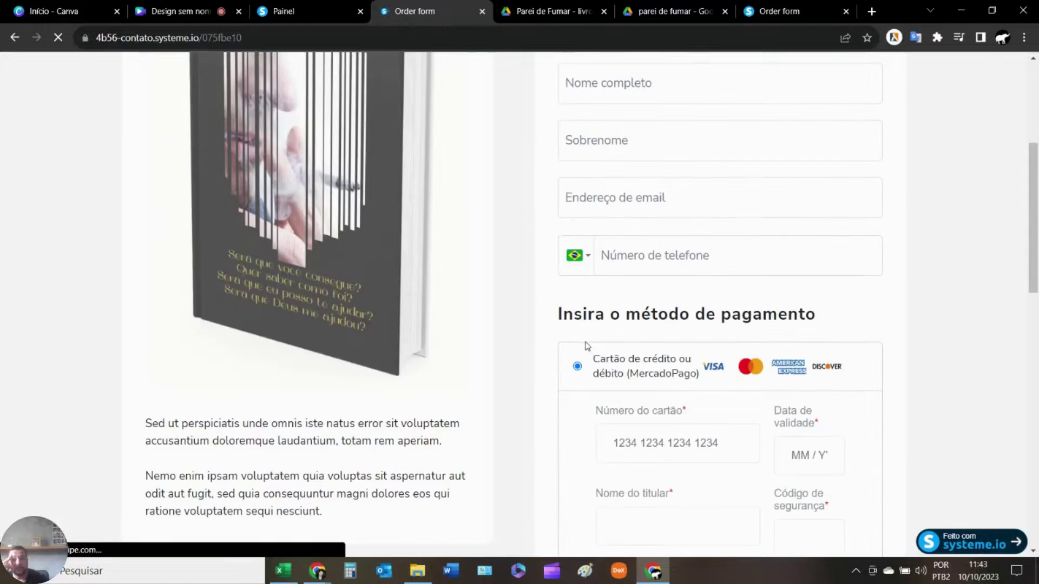
pyautogui.scroll(-5, 579, 347)
pyautogui.scroll(-4, 552, 385)
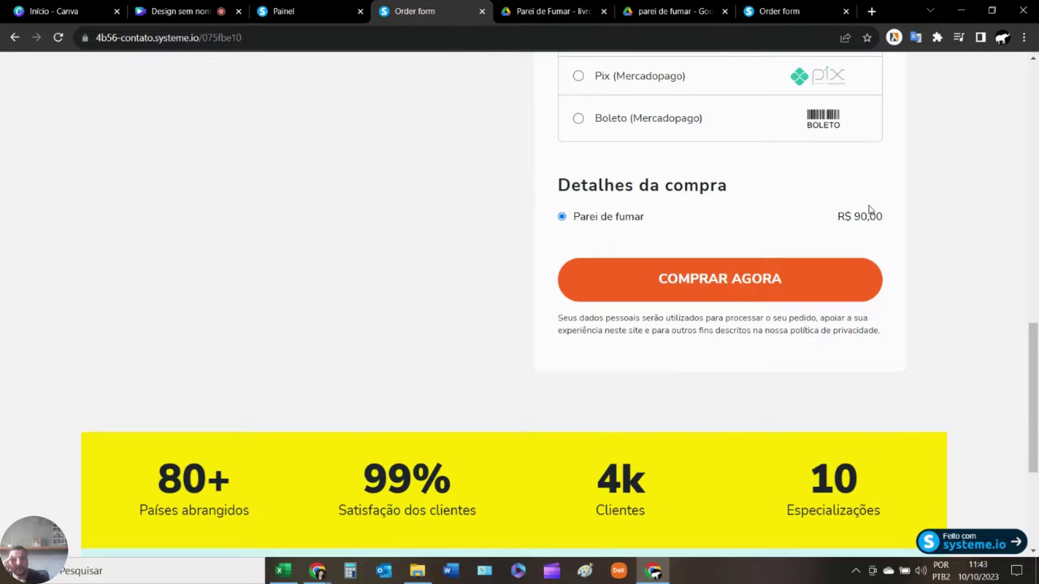
pyautogui.scroll(15, 709, 314)
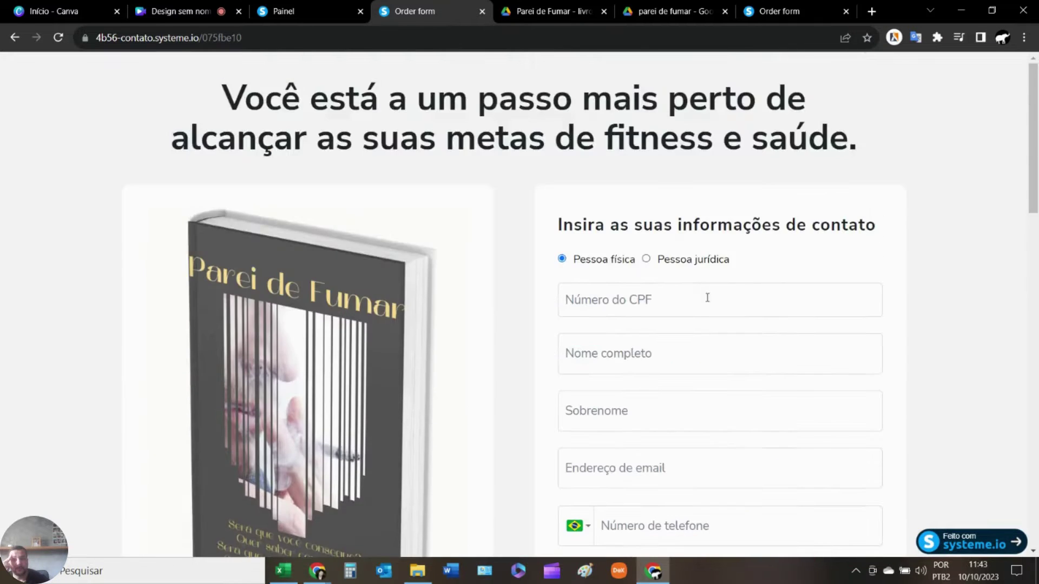
pyautogui.scroll(-12, 706, 311)
pyautogui.scroll(-7, 704, 307)
pyautogui.scroll(18, 699, 309)
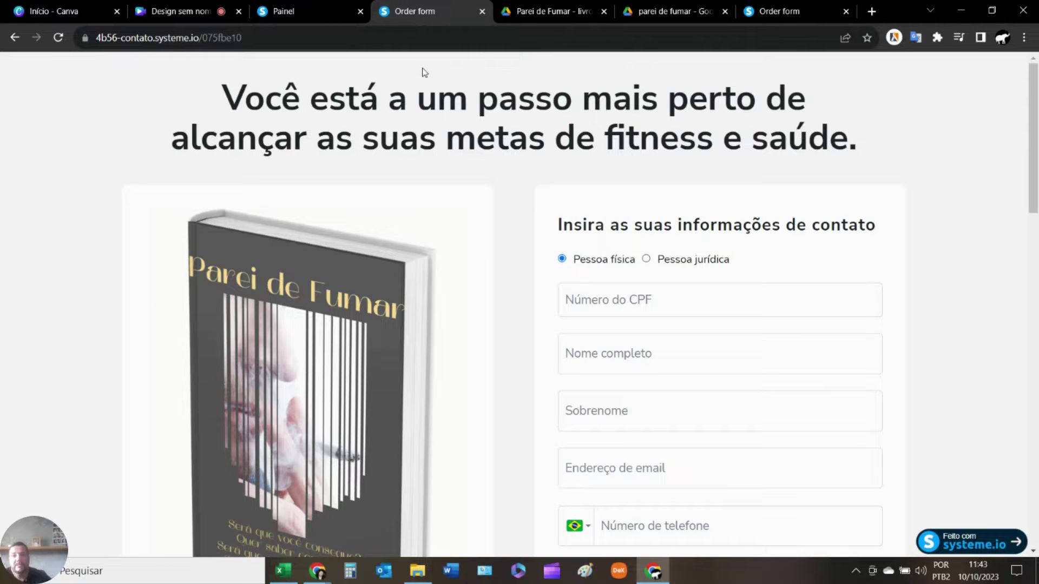
# Return to the dashboard and compare the limits and prices of the available subscription plans.
pyautogui.click(285, 12)
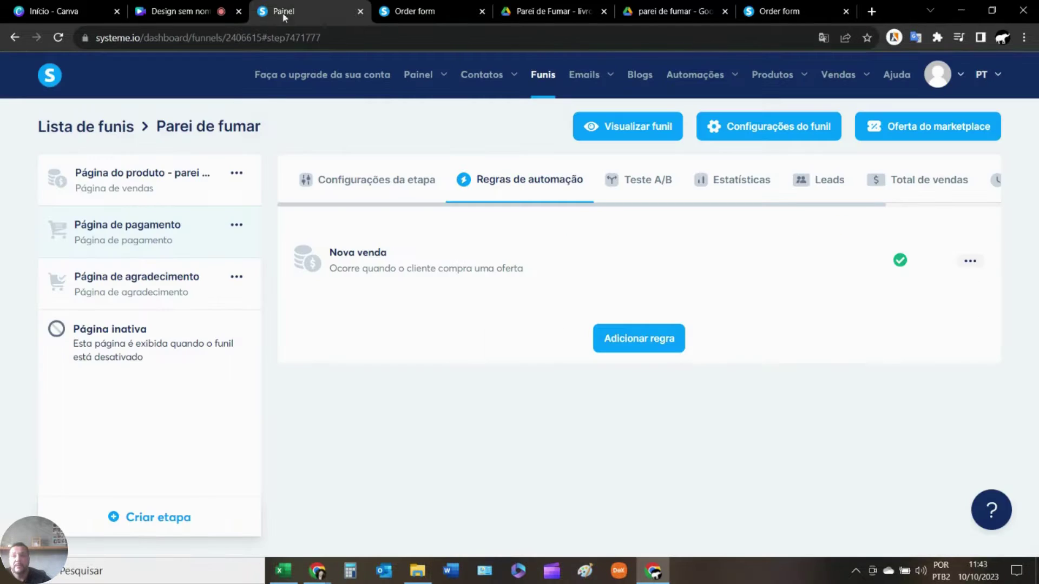
pyautogui.click(311, 85)
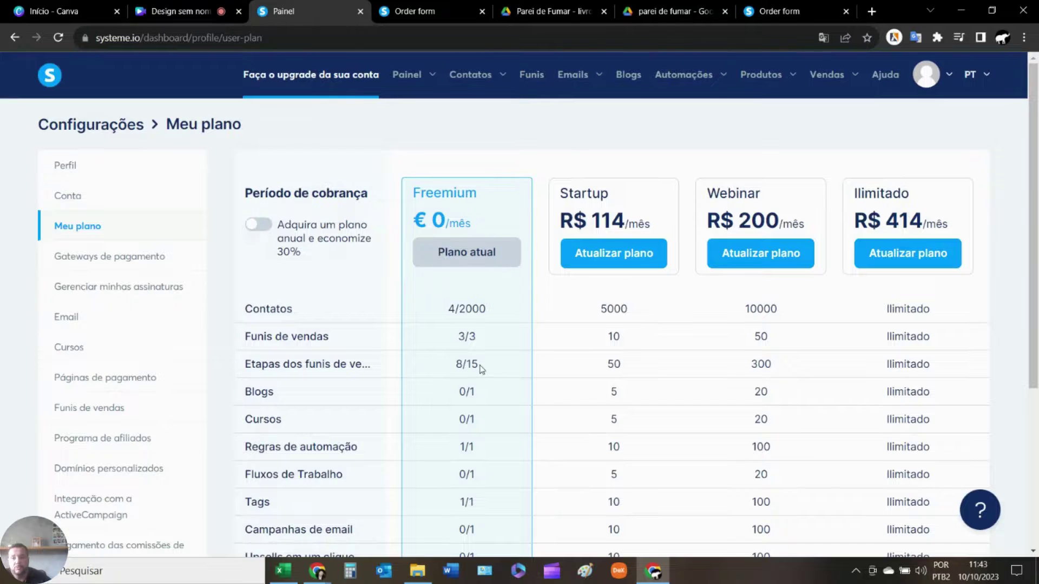
pyautogui.scroll(-2, 478, 365)
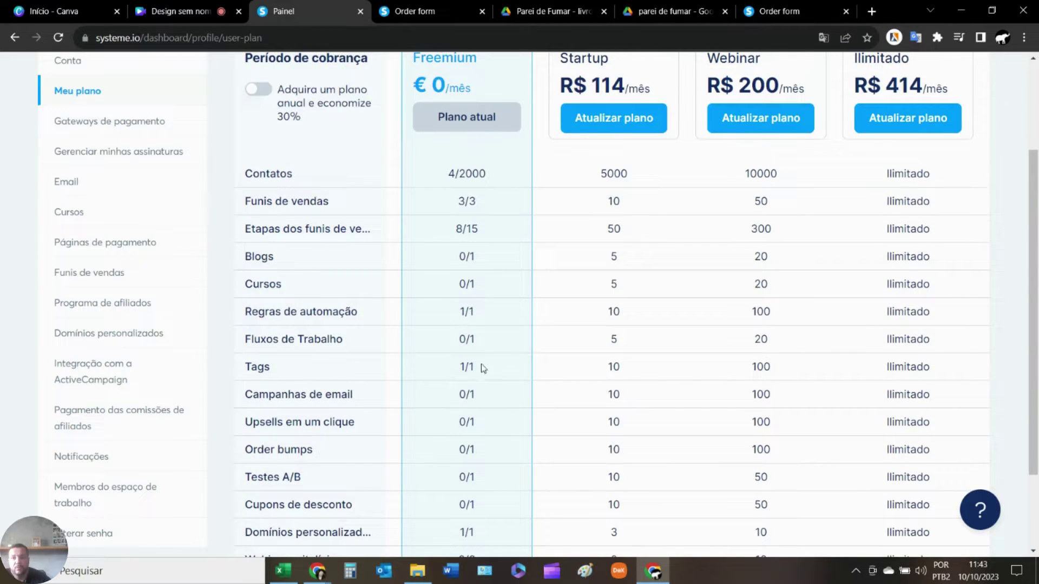
pyautogui.scroll(-2, 457, 427)
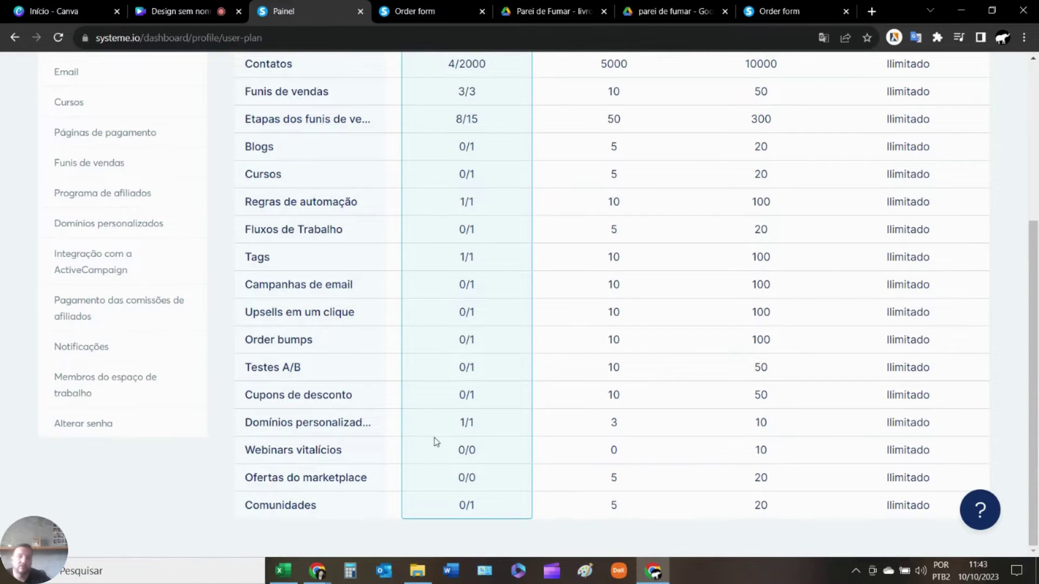
pyautogui.scroll(5, 449, 435)
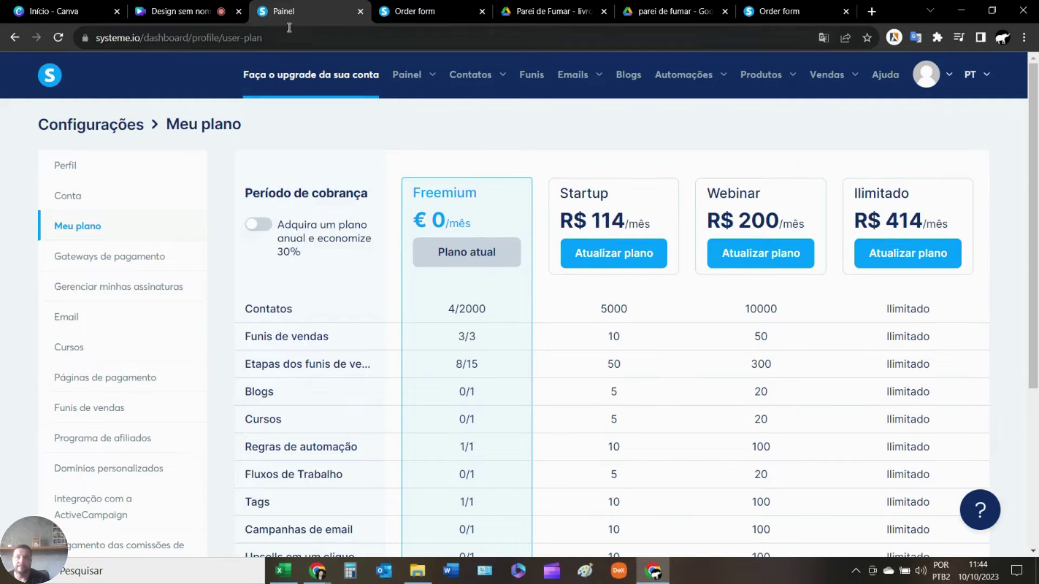
pyautogui.click(179, 11)
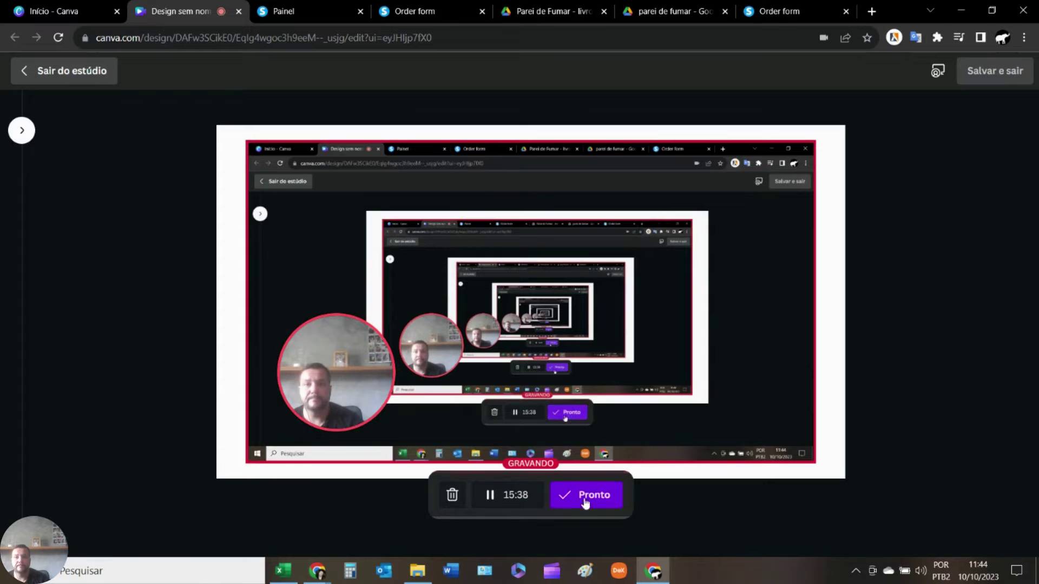